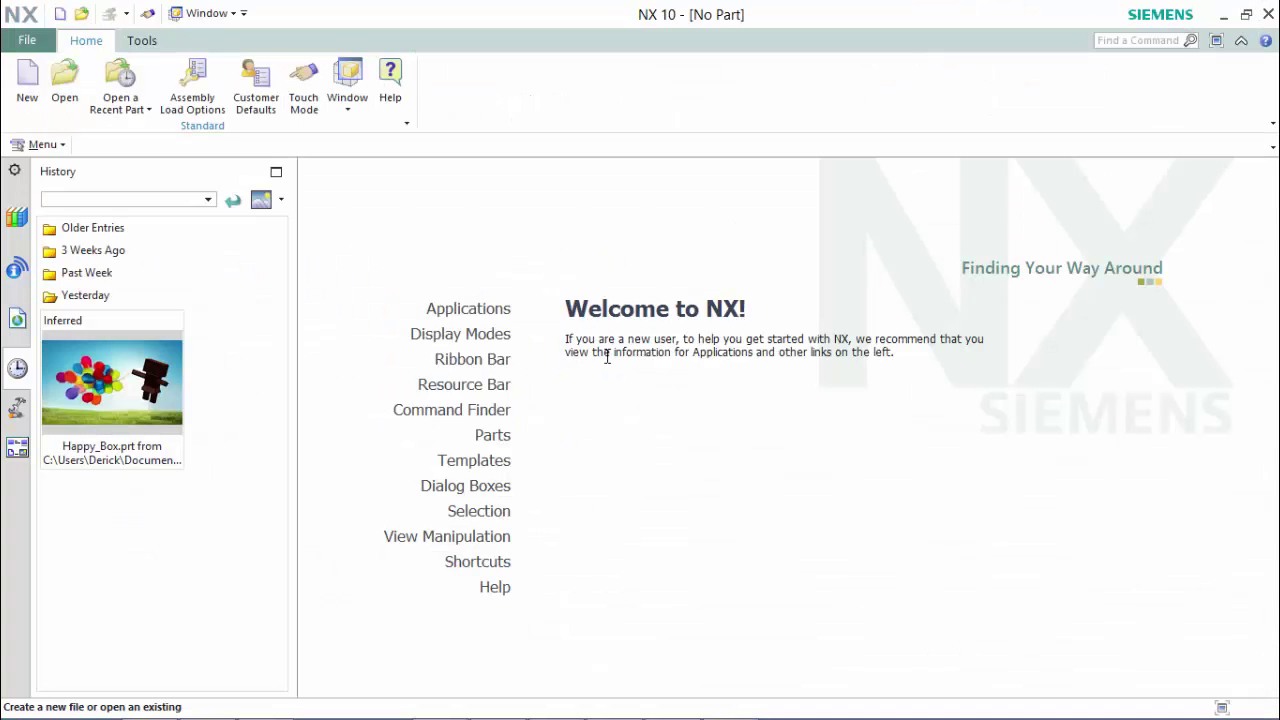
# Create a new millimetre Model part named Bolt.prt.
pyautogui.click(27, 82)
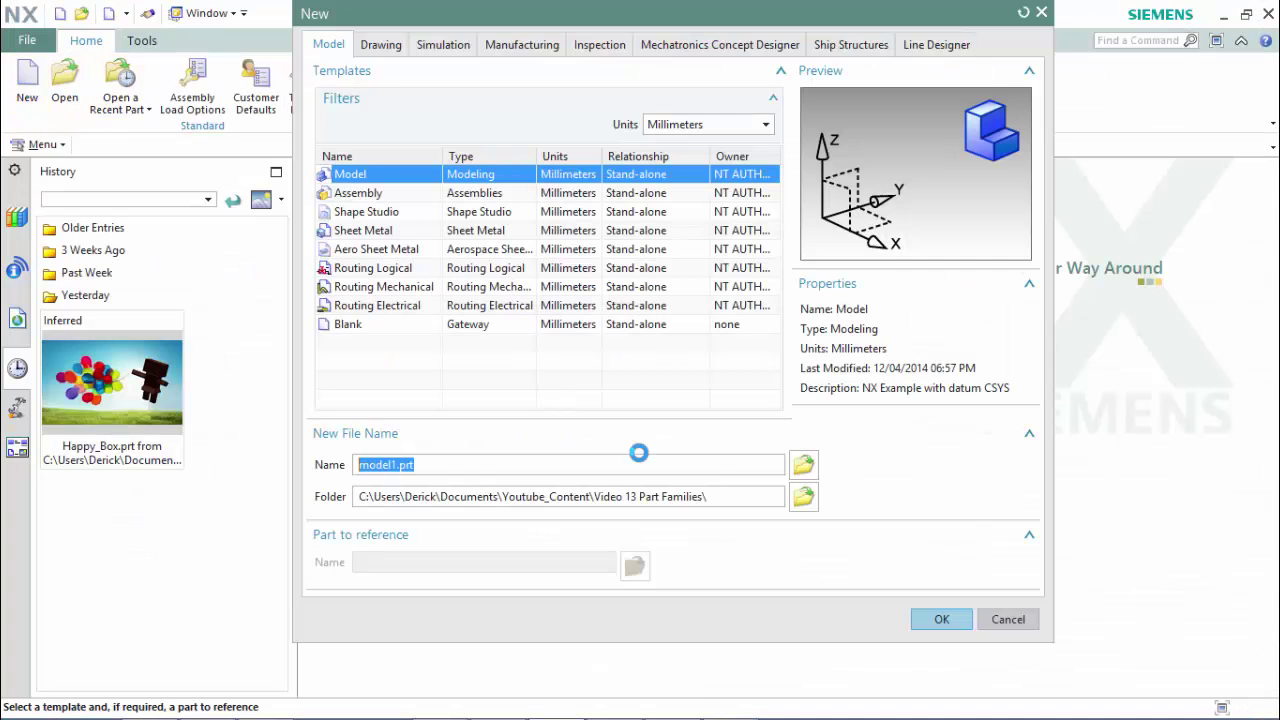
pyautogui.write('Bolt')
pyautogui.press('Return')
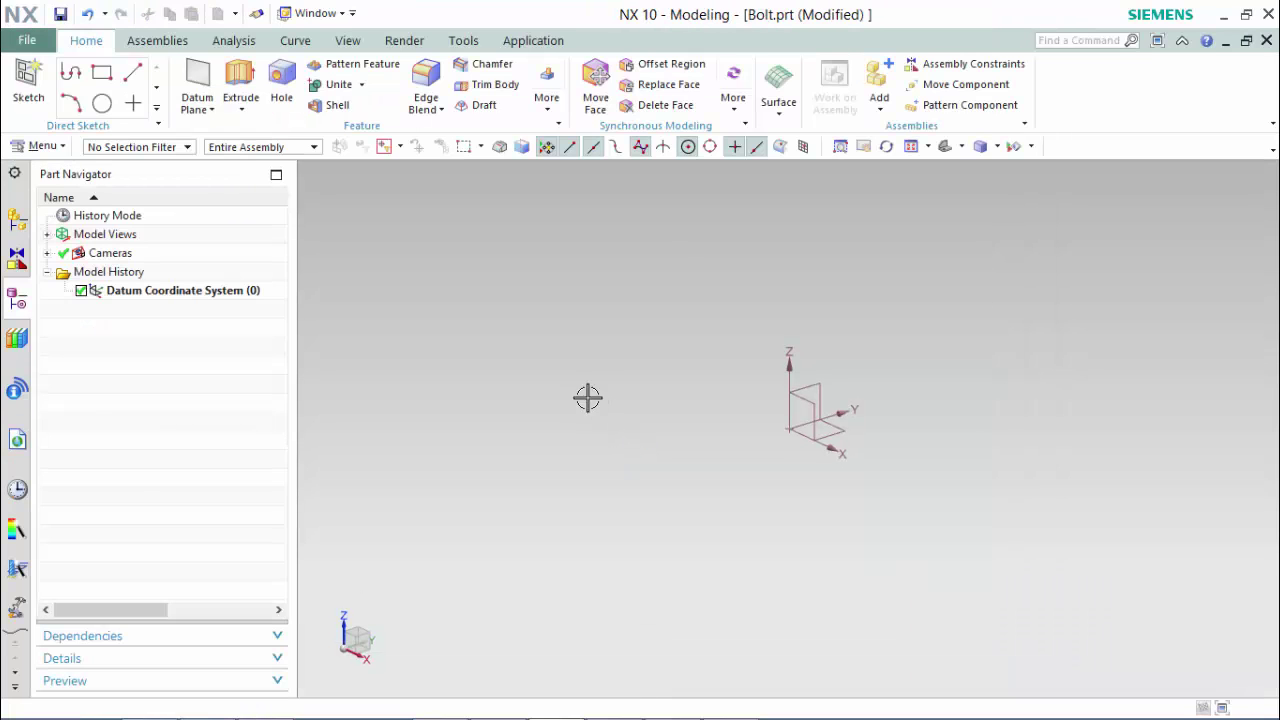
pyautogui.click(58, 150)
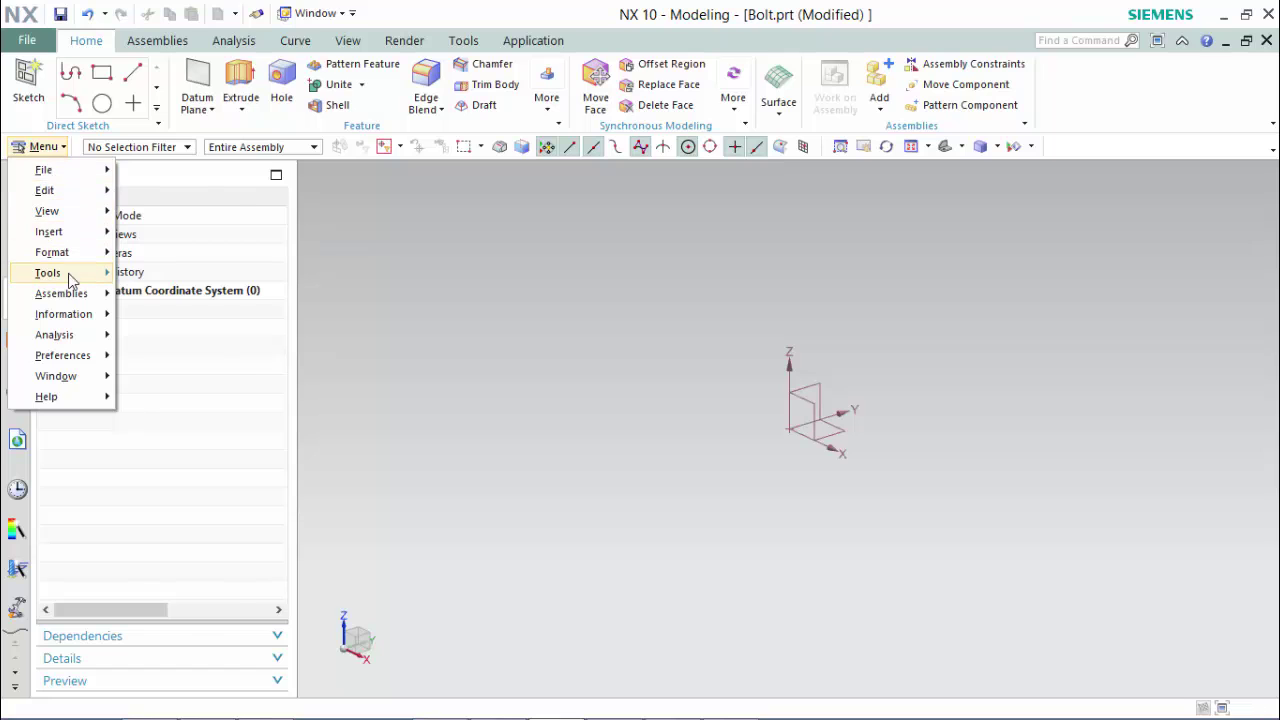
# In the Expressions editor, add d = 10, P = 1.5 and K = 6.4 mm.
pyautogui.moveTo(48, 272)
pyautogui.click(205, 13)
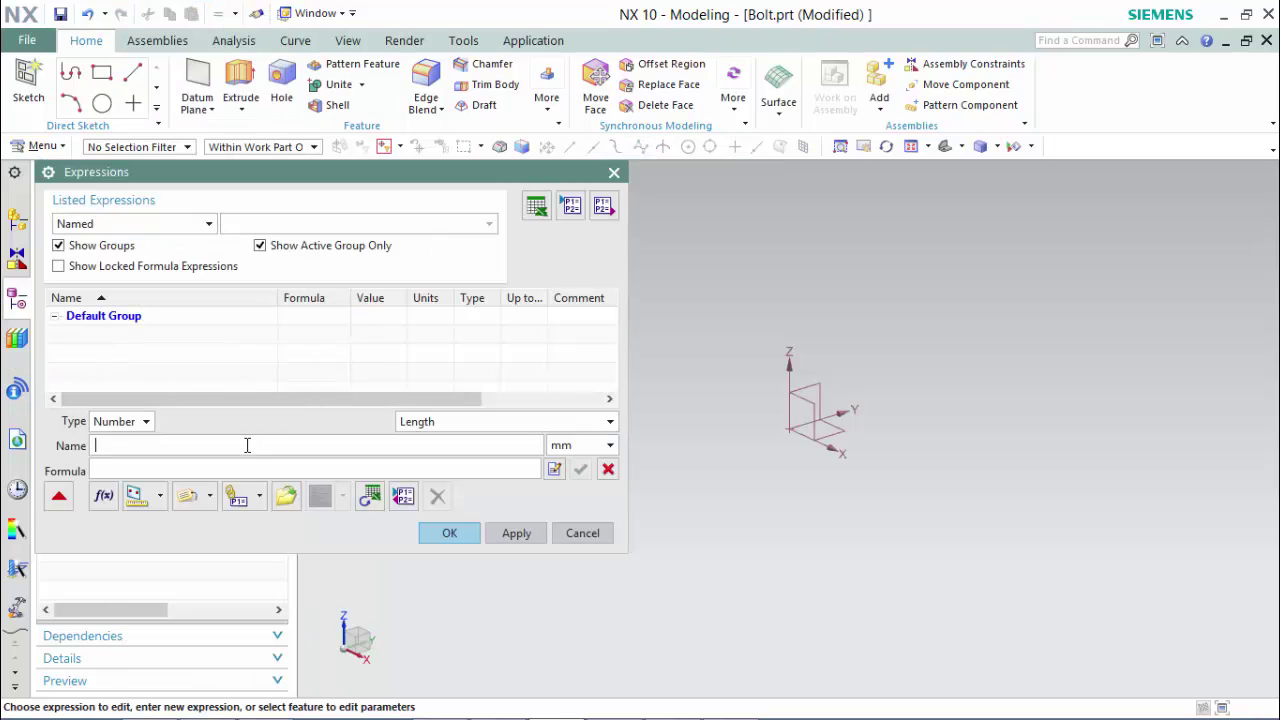
pyautogui.write('d')
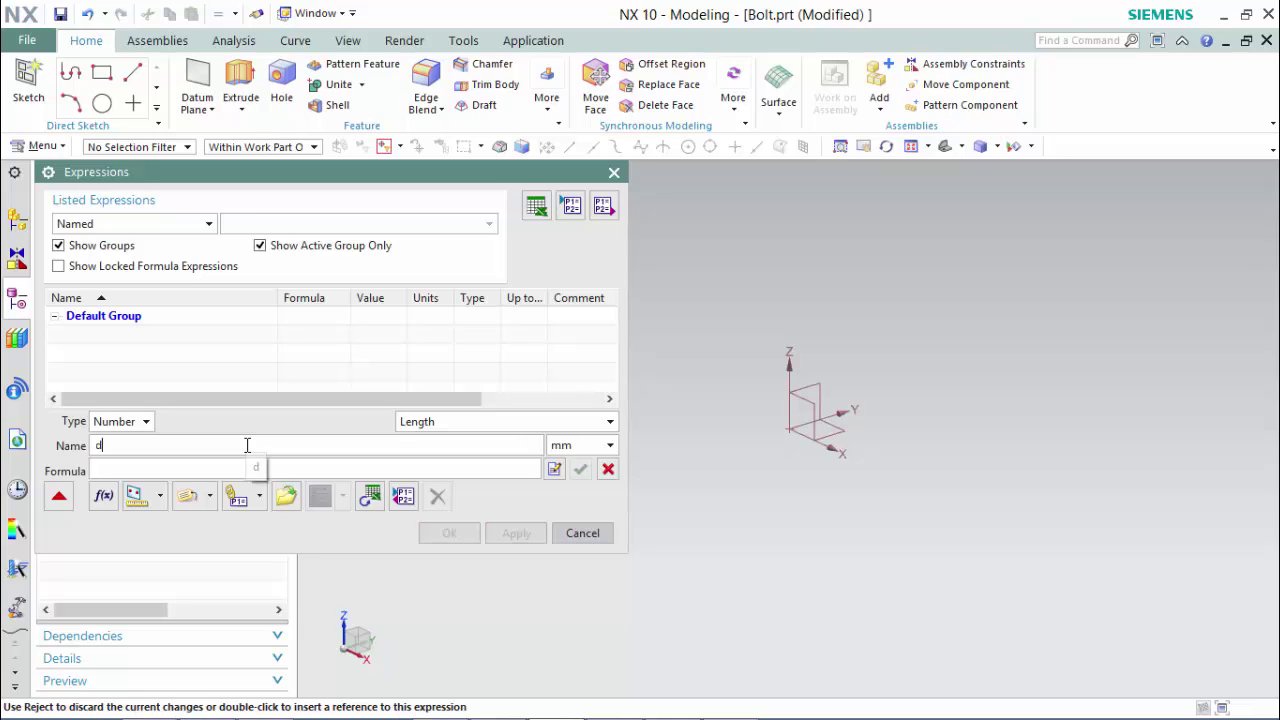
pyautogui.press('Tab')
pyautogui.press('Tab')
pyautogui.write('10')
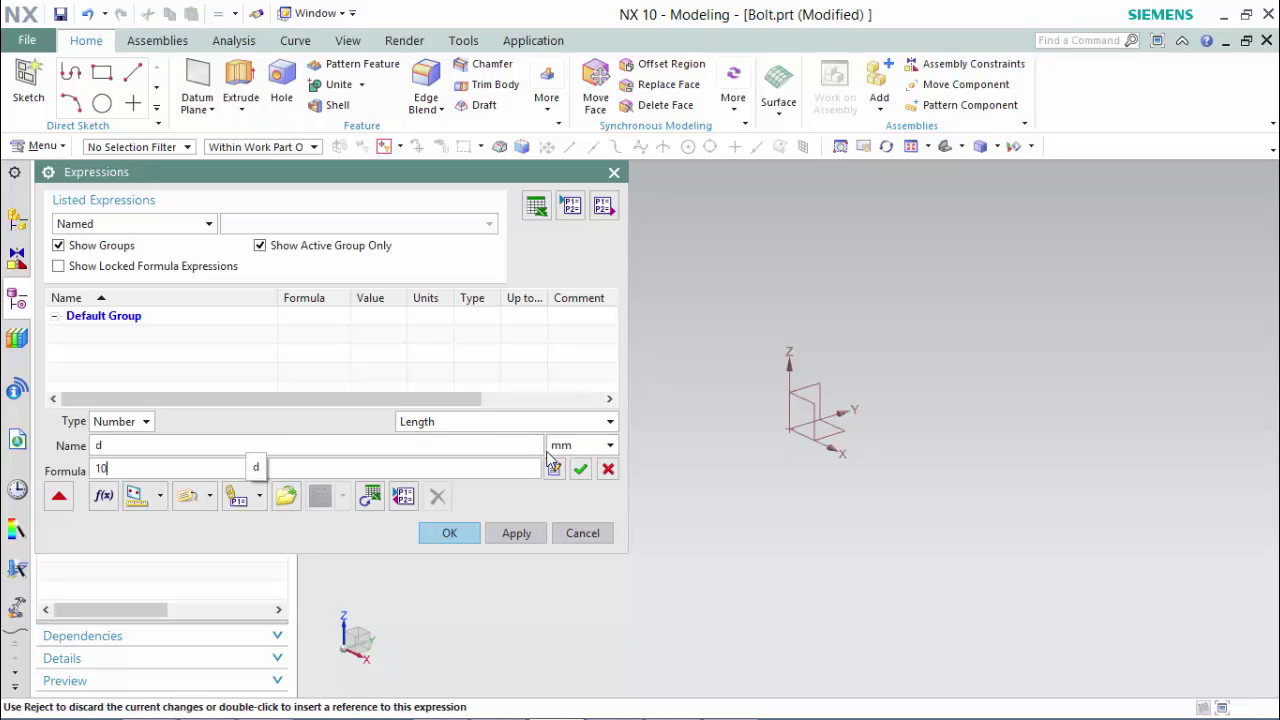
pyautogui.click(581, 469)
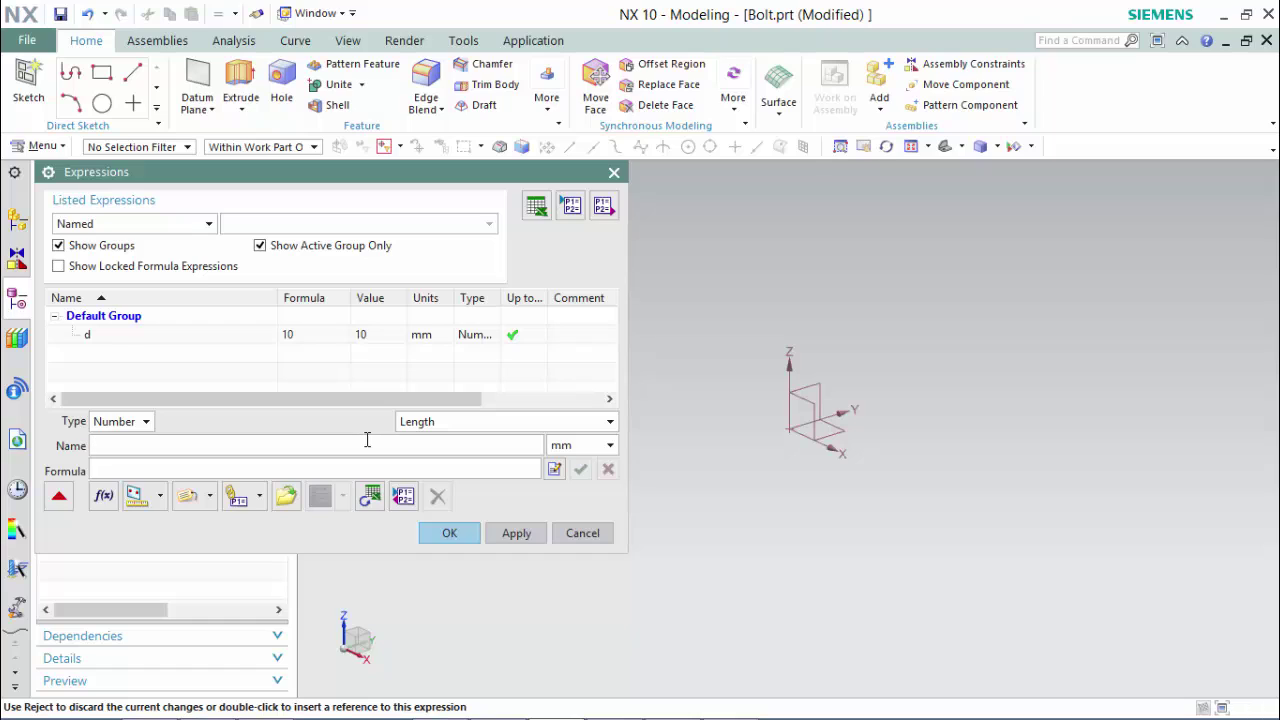
pyautogui.write('P')
pyautogui.press('Tab')
pyautogui.press('Tab')
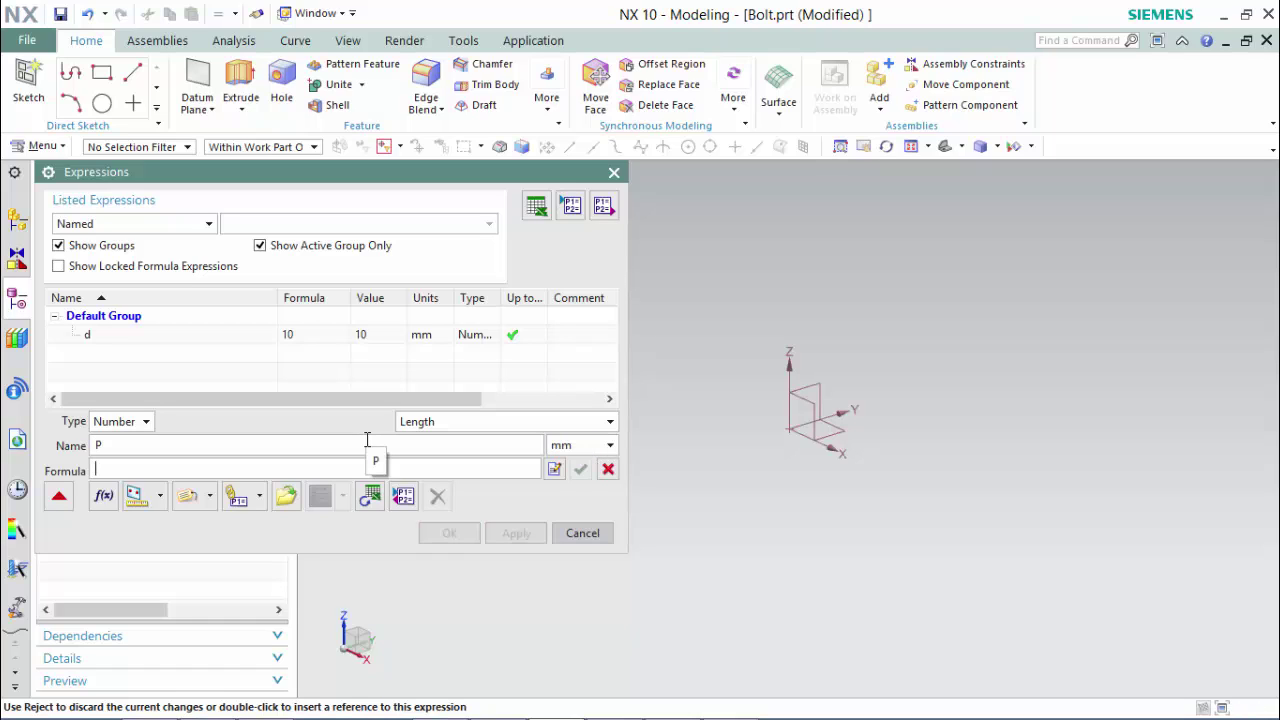
pyautogui.write('1.5')
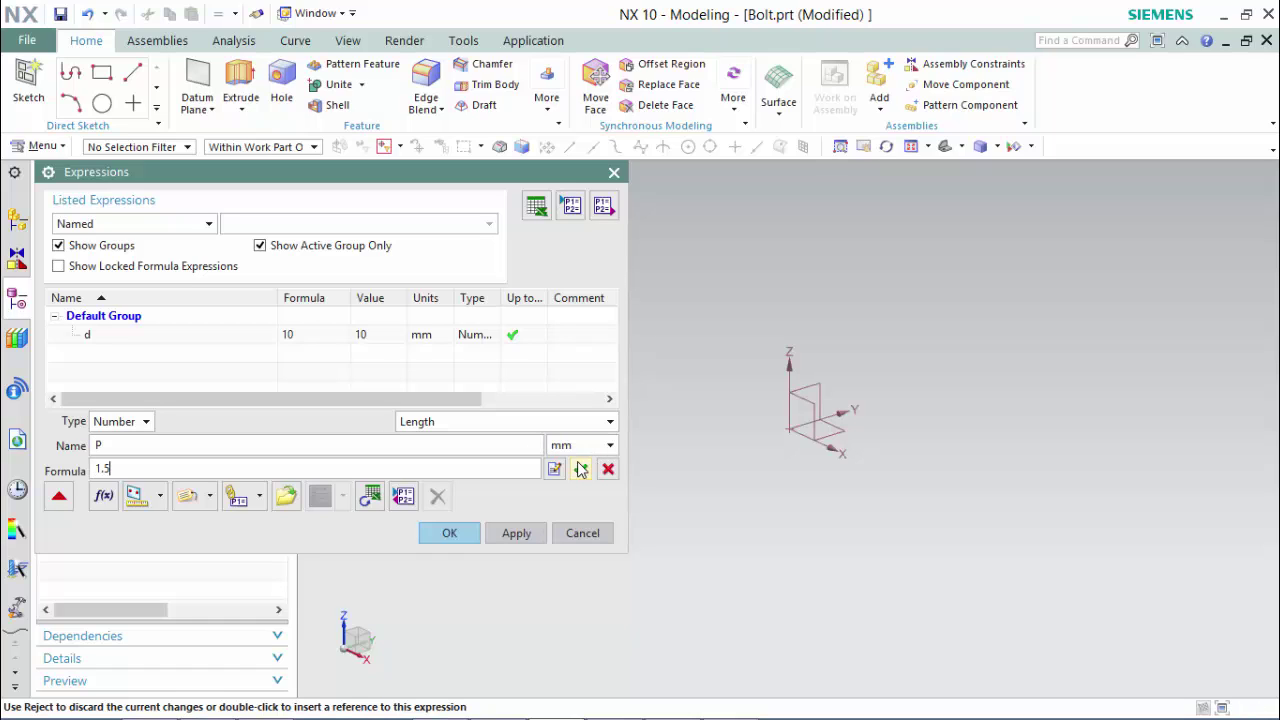
pyautogui.click(581, 469)
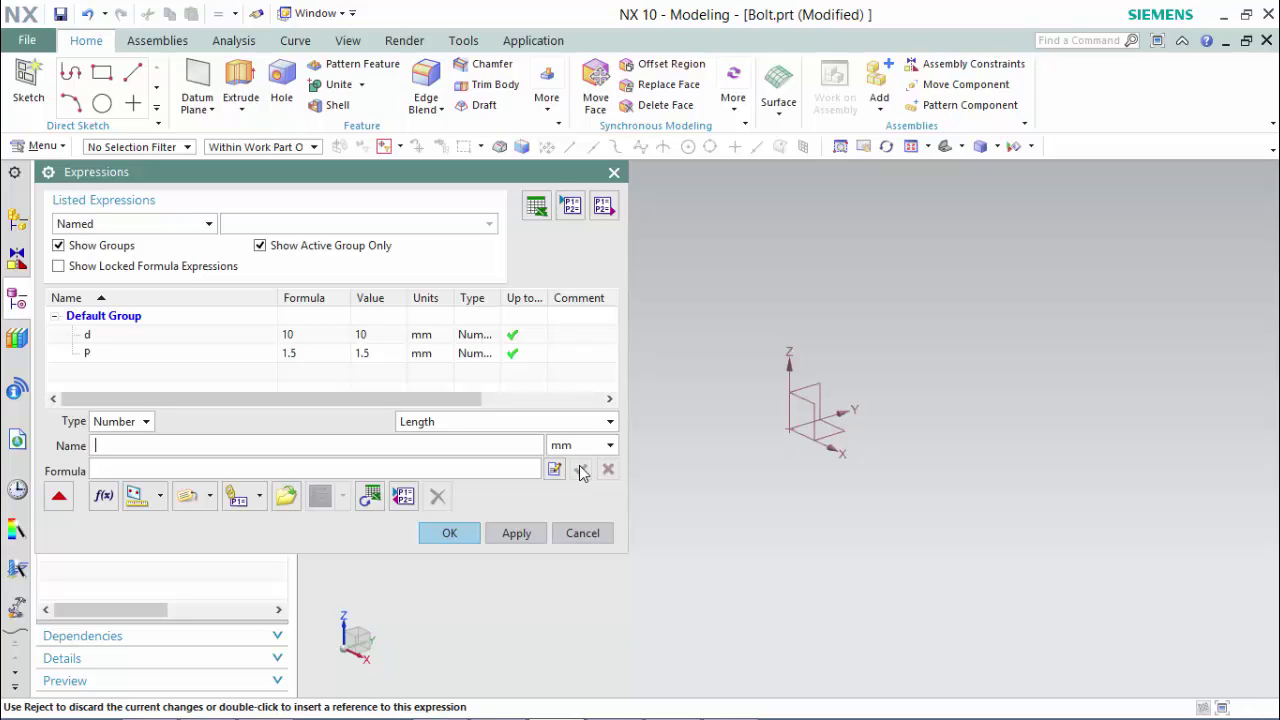
pyautogui.write('K')
pyautogui.press('Tab')
pyautogui.press('Tab')
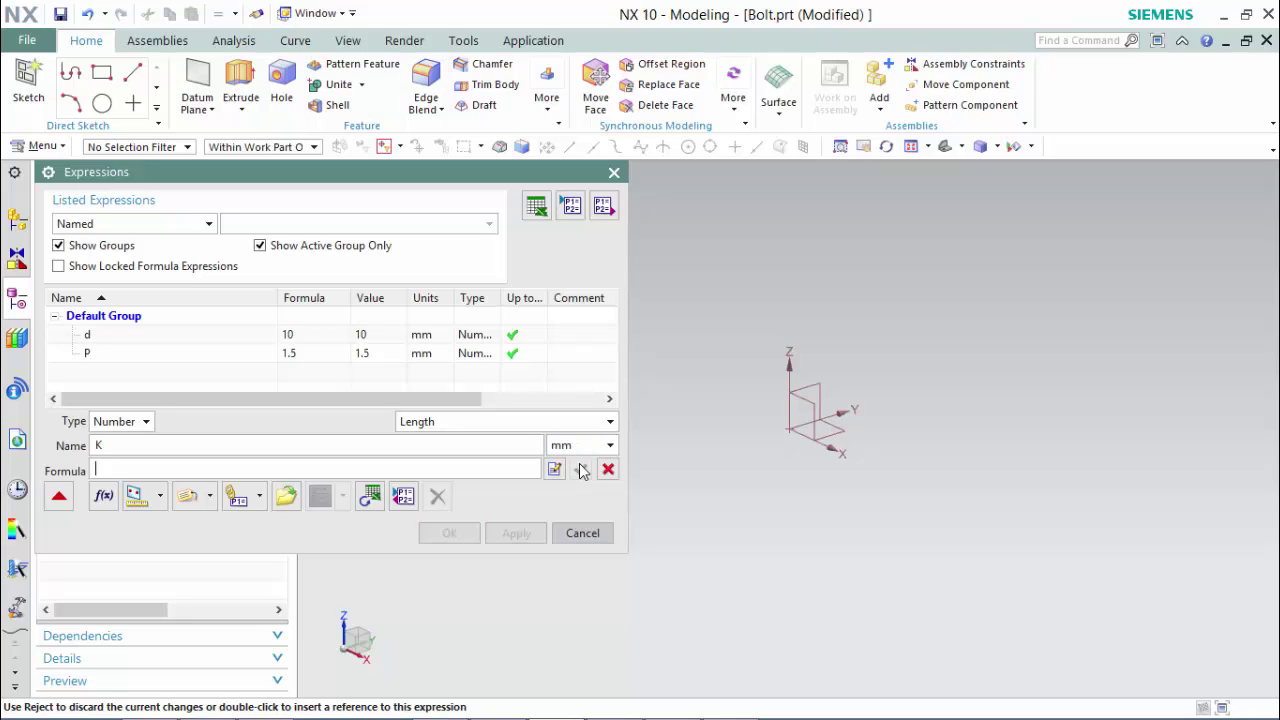
pyautogui.write('6.4')
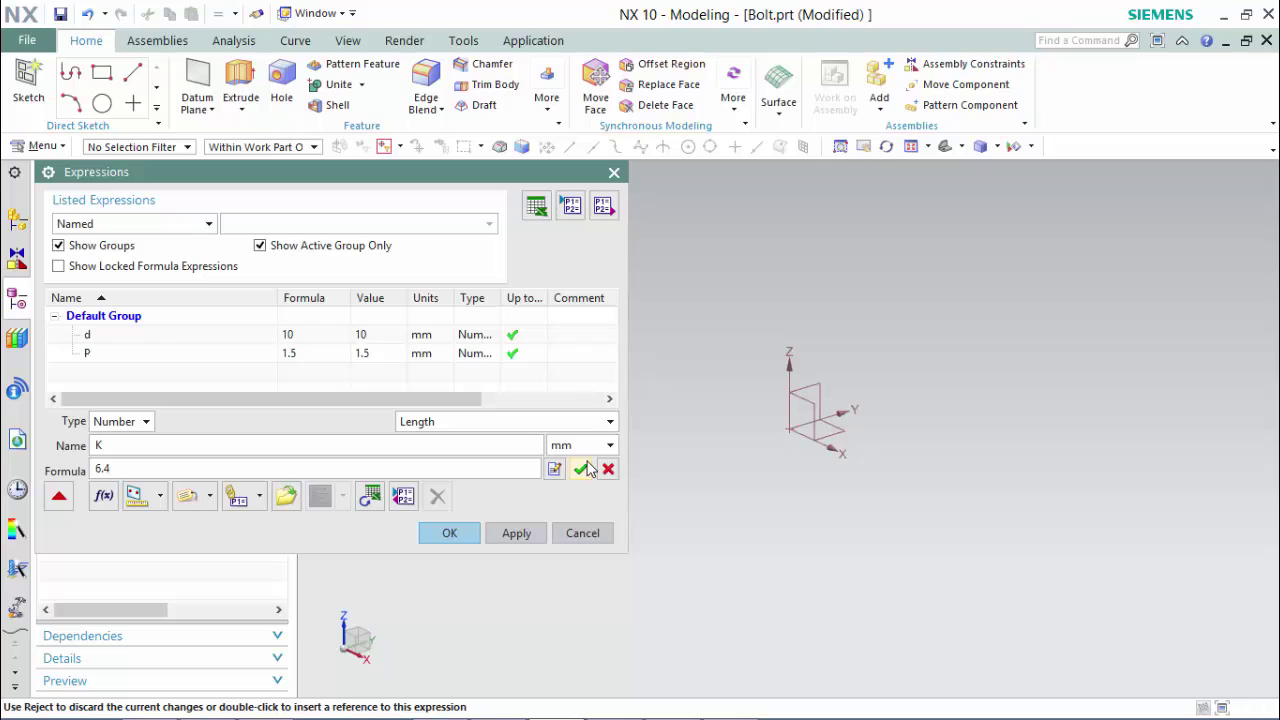
pyautogui.click(585, 469)
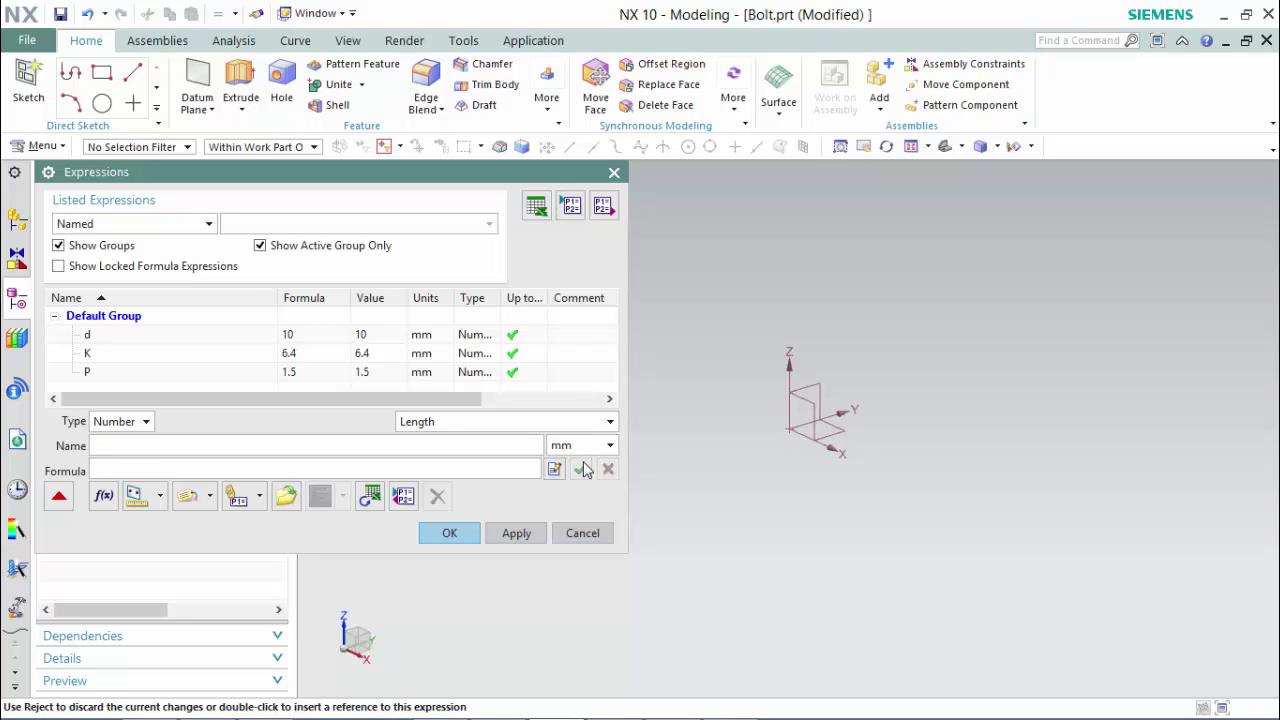
# Add the expressions C = 0.15, f = 0.4 and S = 17 mm.
pyautogui.write('C')
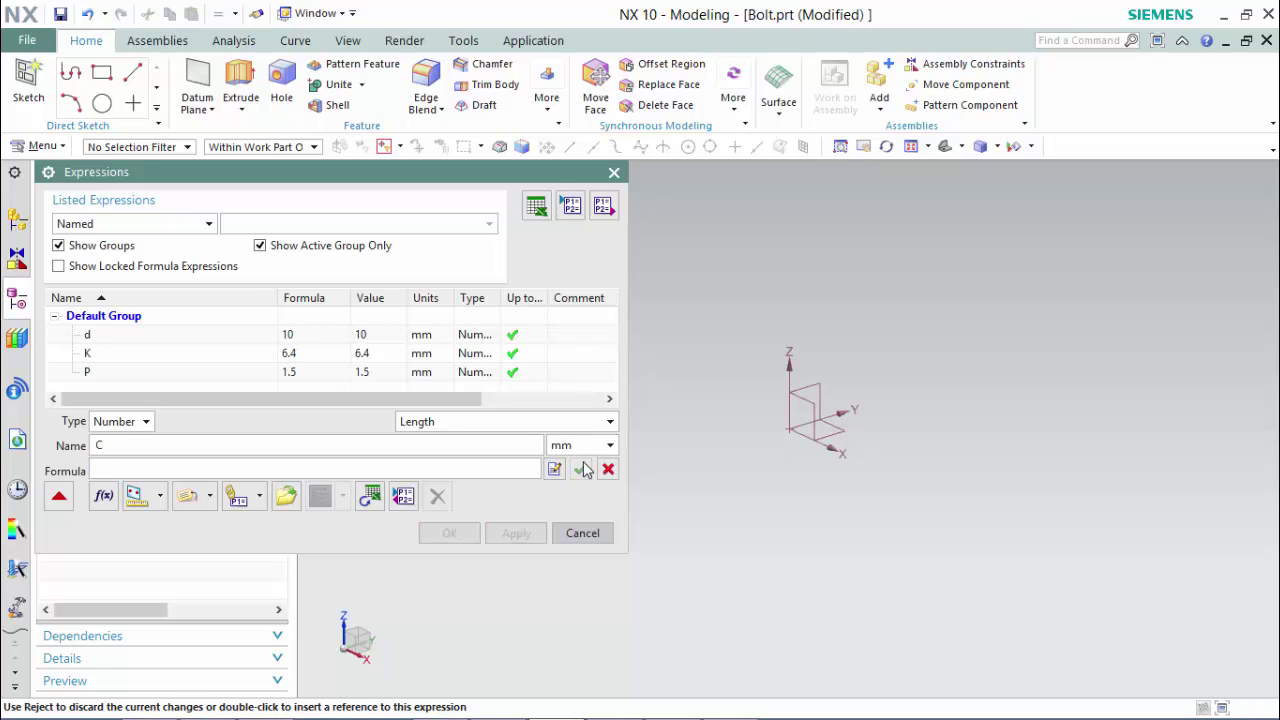
pyautogui.press('Tab')
pyautogui.press('Tab')
pyautogui.write('0')
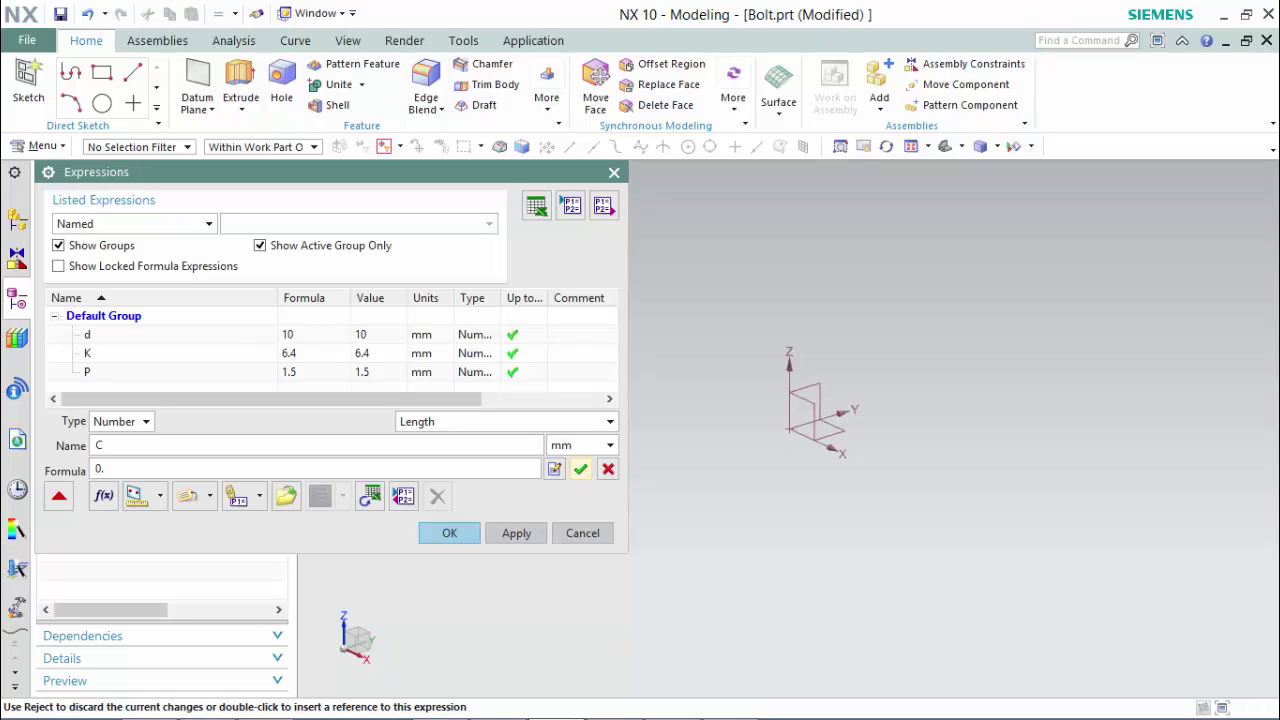
pyautogui.click(582, 469)
pyautogui.write('f')
pyautogui.press('Tab')
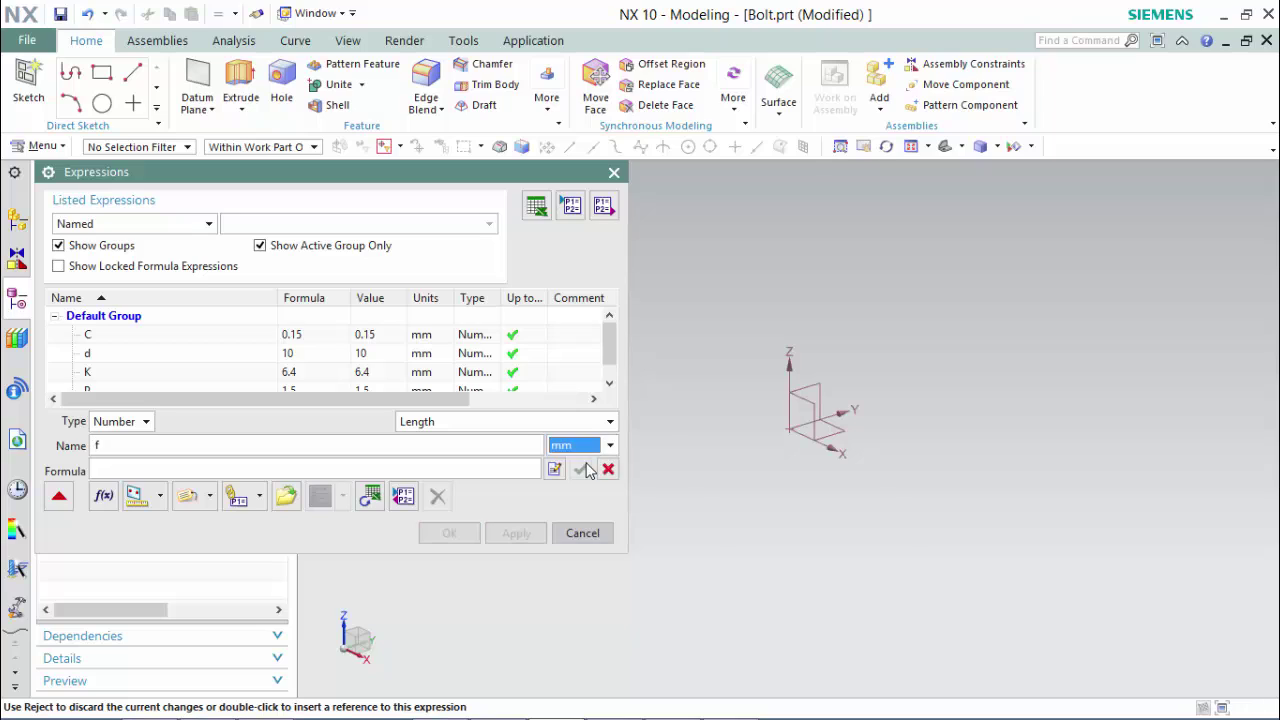
pyautogui.press('Tab')
pyautogui.write('.')
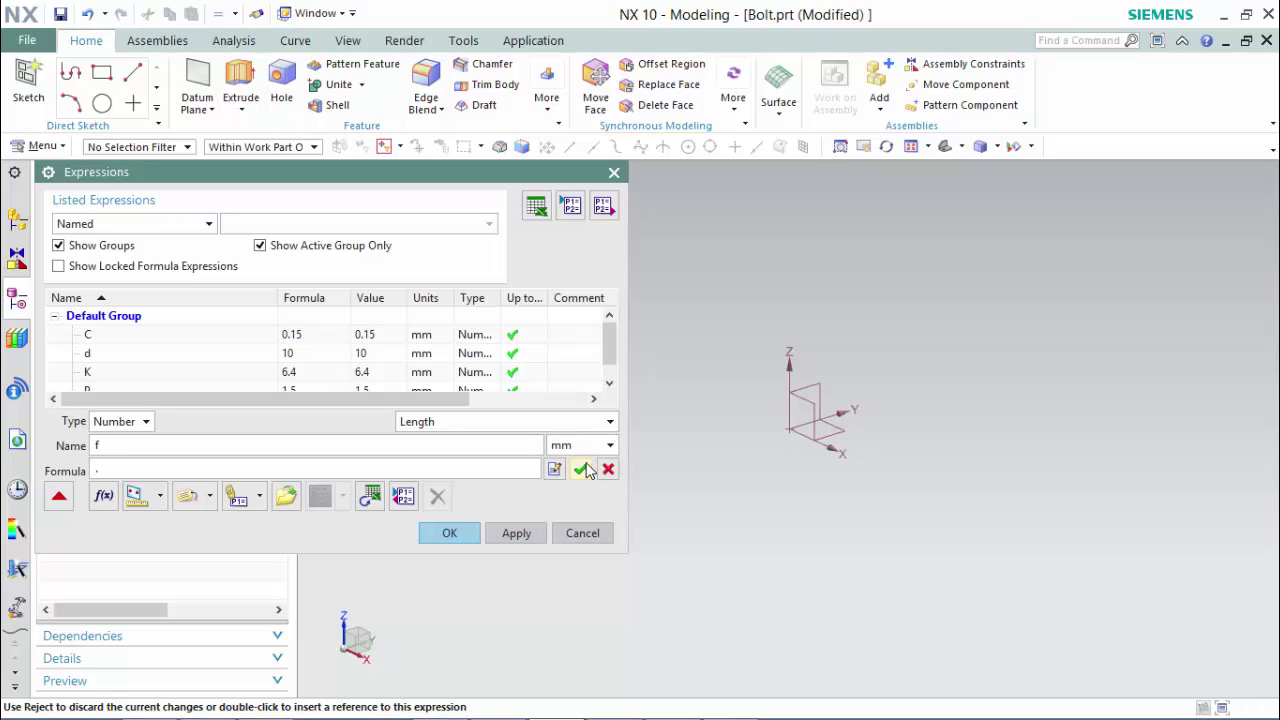
pyautogui.click(584, 469)
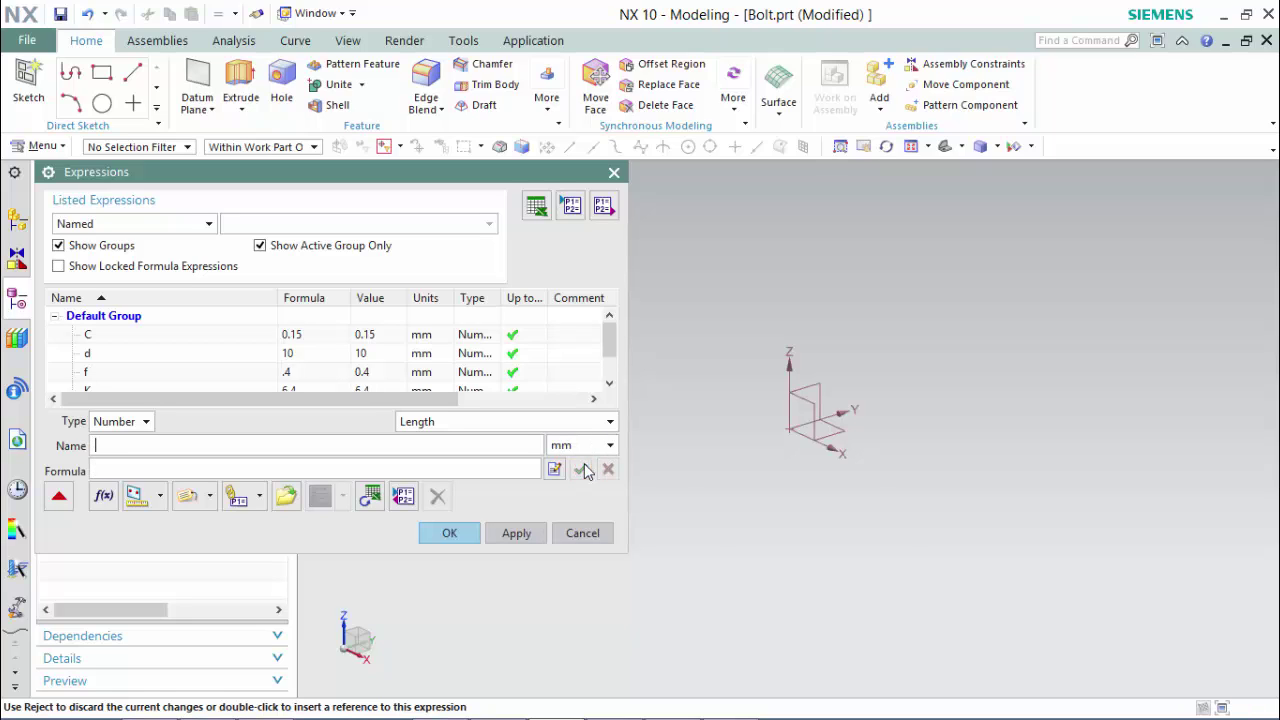
pyautogui.write('S')
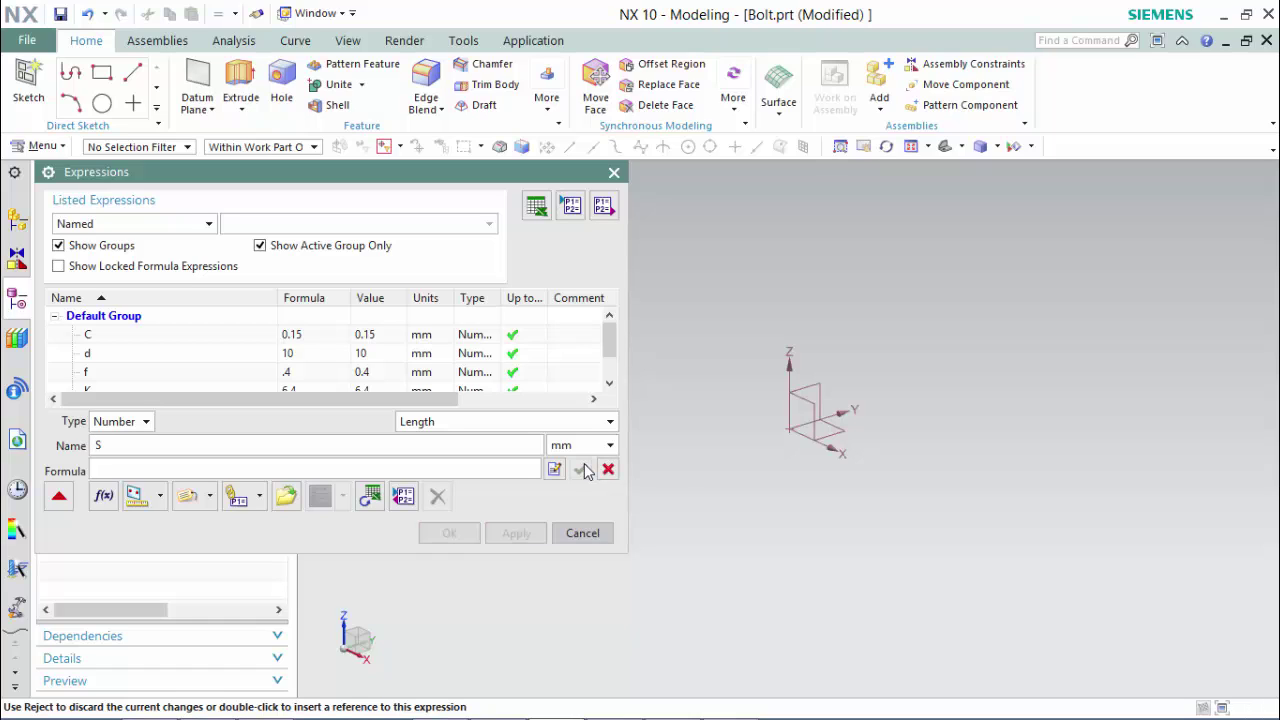
pyautogui.press('Tab')
pyautogui.press('Tab')
pyautogui.write('1')
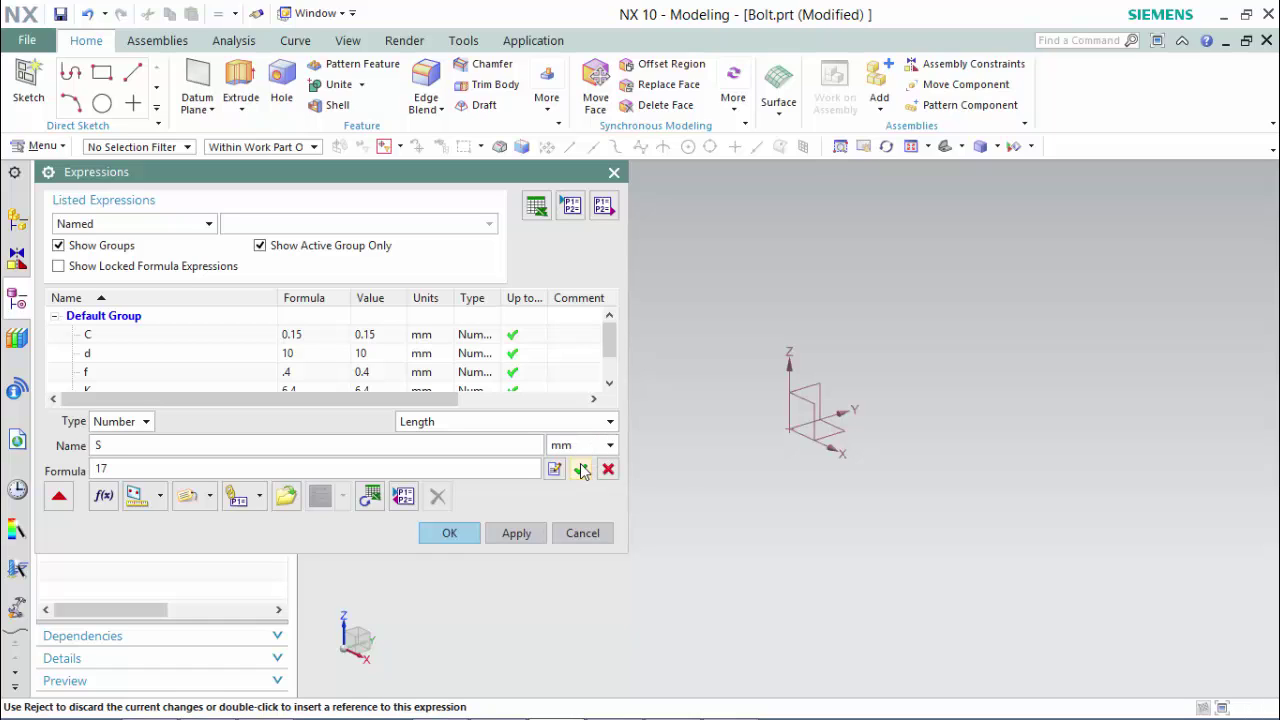
pyautogui.click(582, 469)
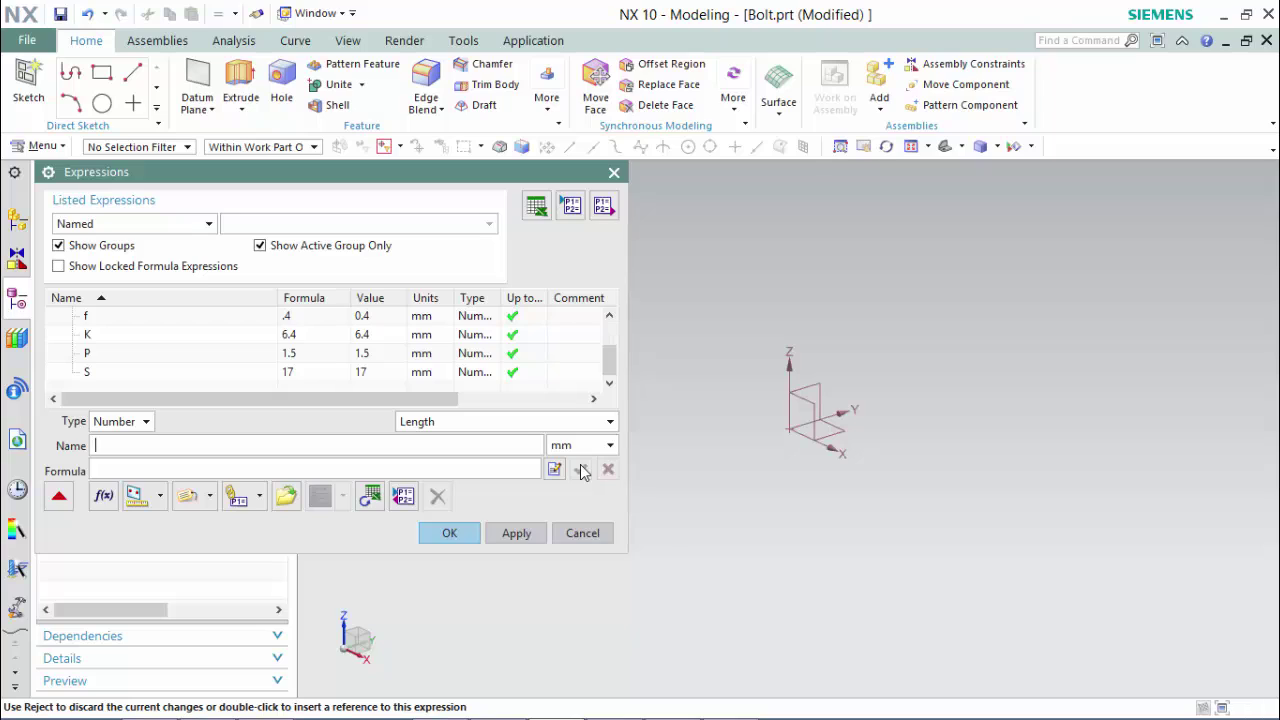
# Add L = 30.5, b = 26 and D2 = 8.16 mm, then keep all expressions.
pyautogui.write('L')
pyautogui.press('Tab')
pyautogui.press('Tab')
pyautogui.write('3')
pyautogui.click(581, 469)
pyautogui.write('b')
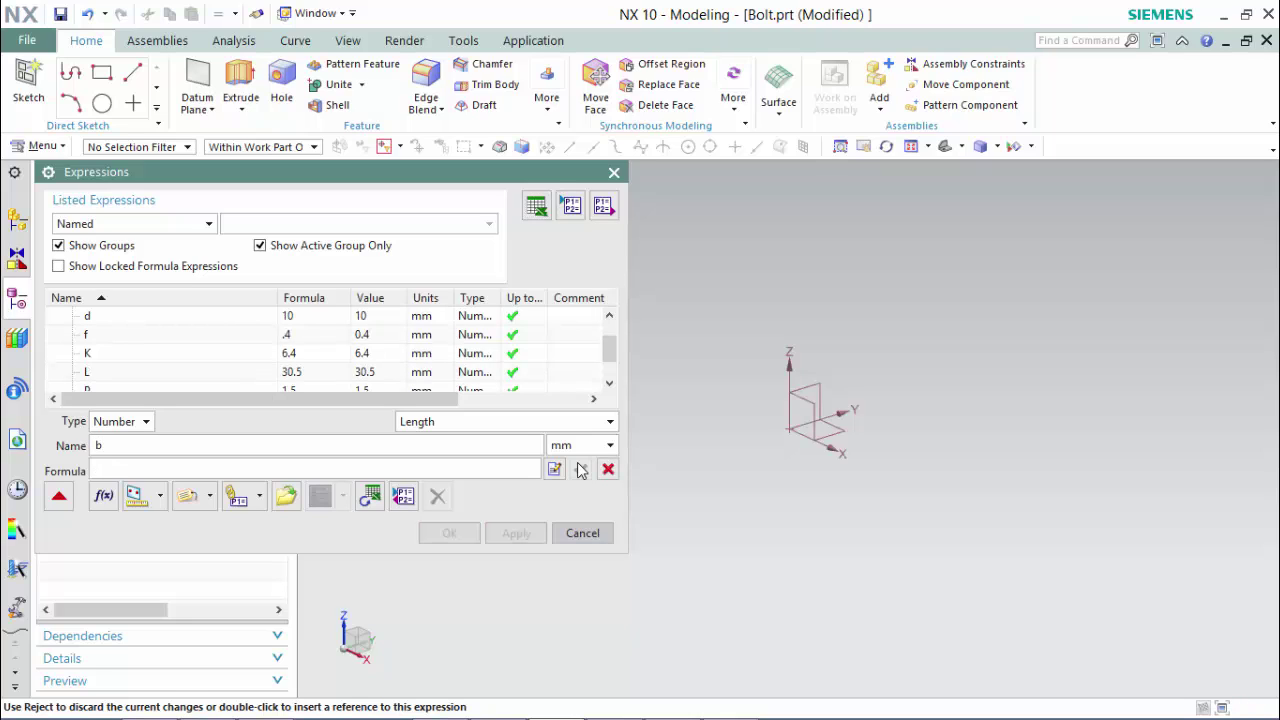
pyautogui.press('Tab')
pyautogui.press('Tab')
pyautogui.write('26')
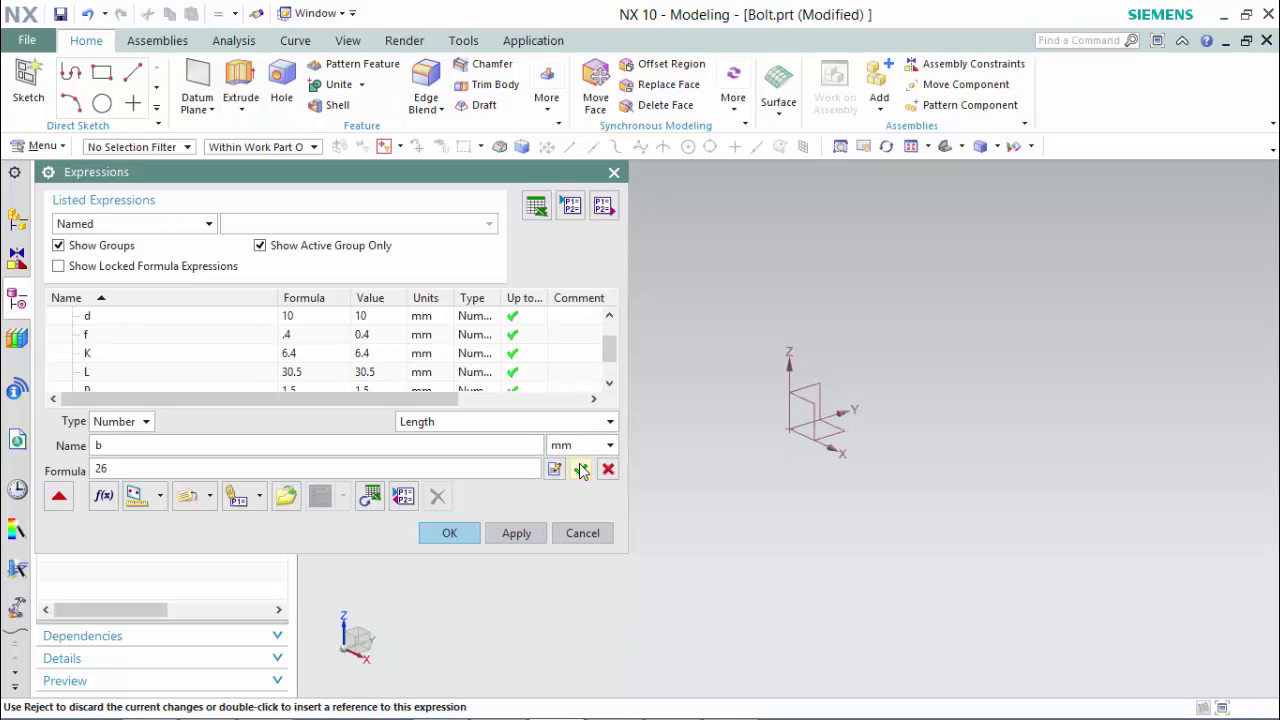
pyautogui.click(581, 469)
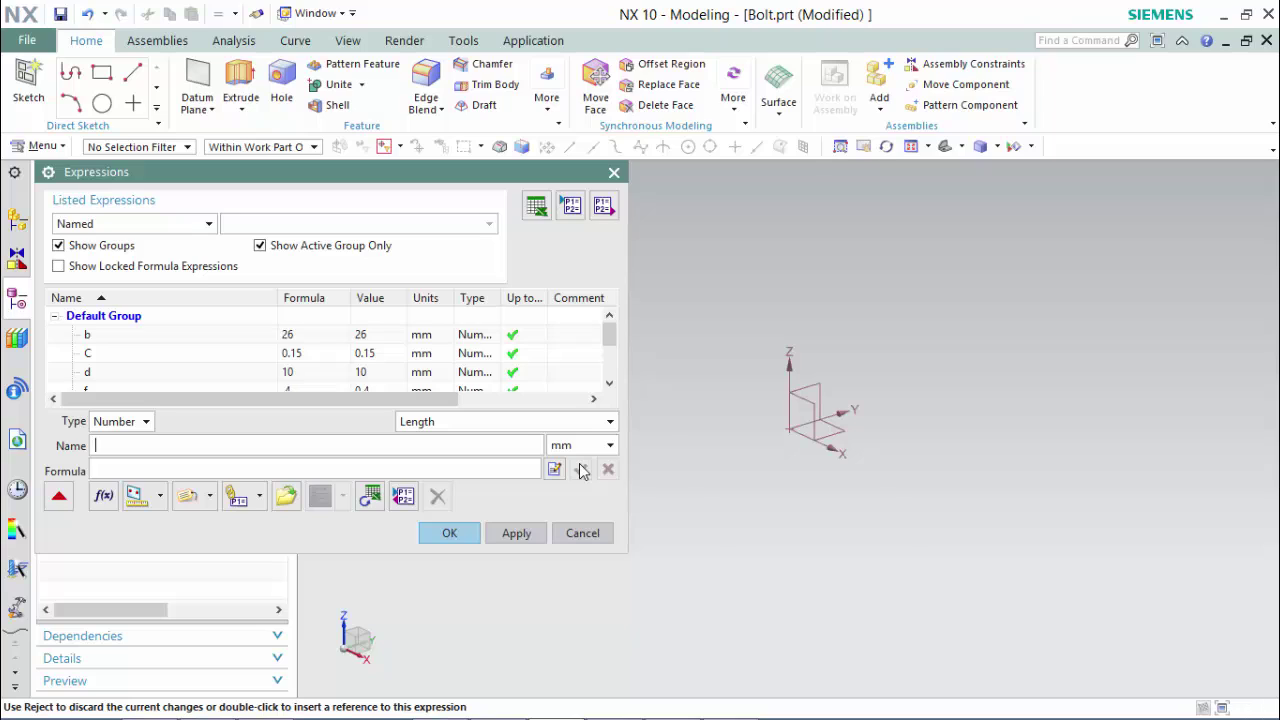
pyautogui.write('D2')
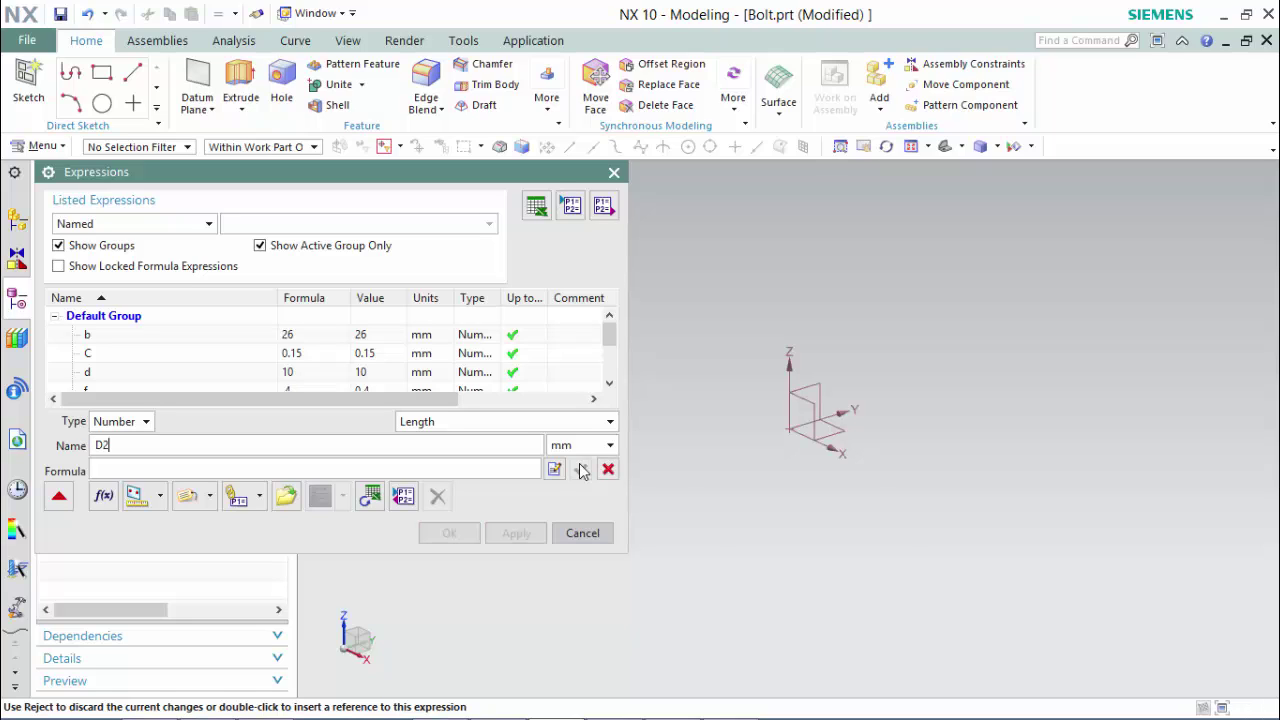
pyautogui.press('Tab')
pyautogui.press('Tab')
pyautogui.write('8.')
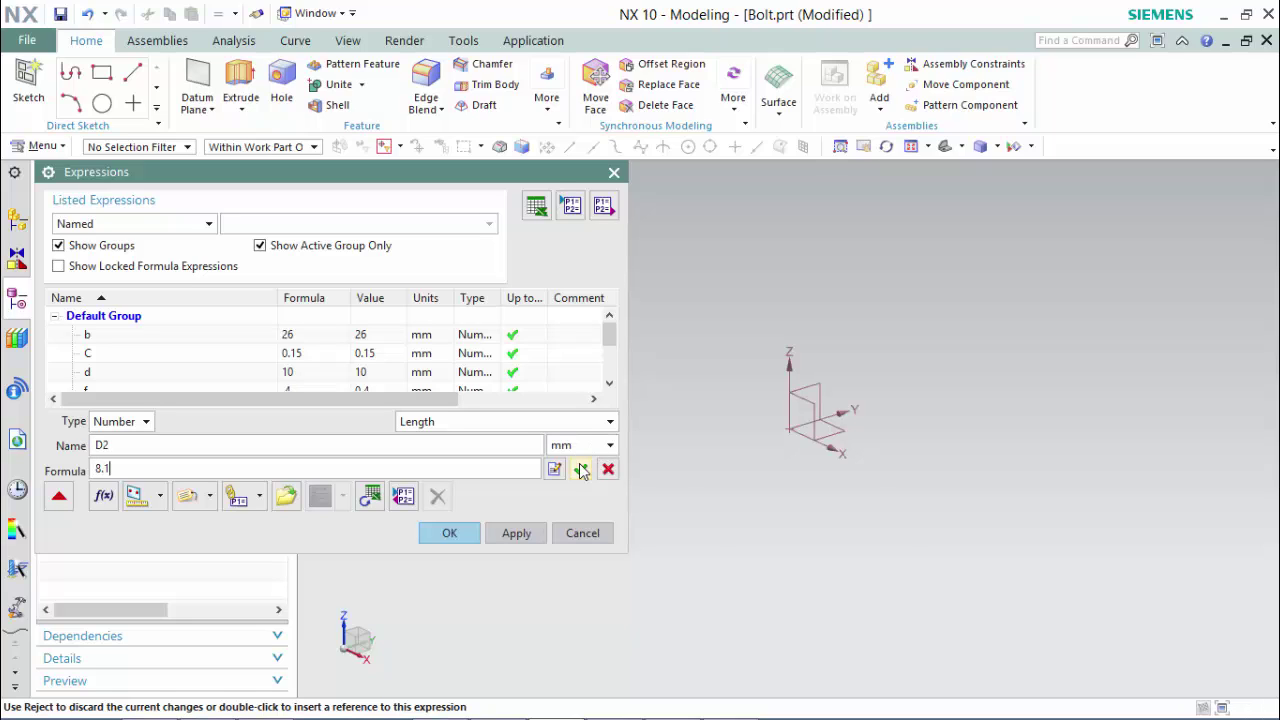
pyautogui.click(580, 469)
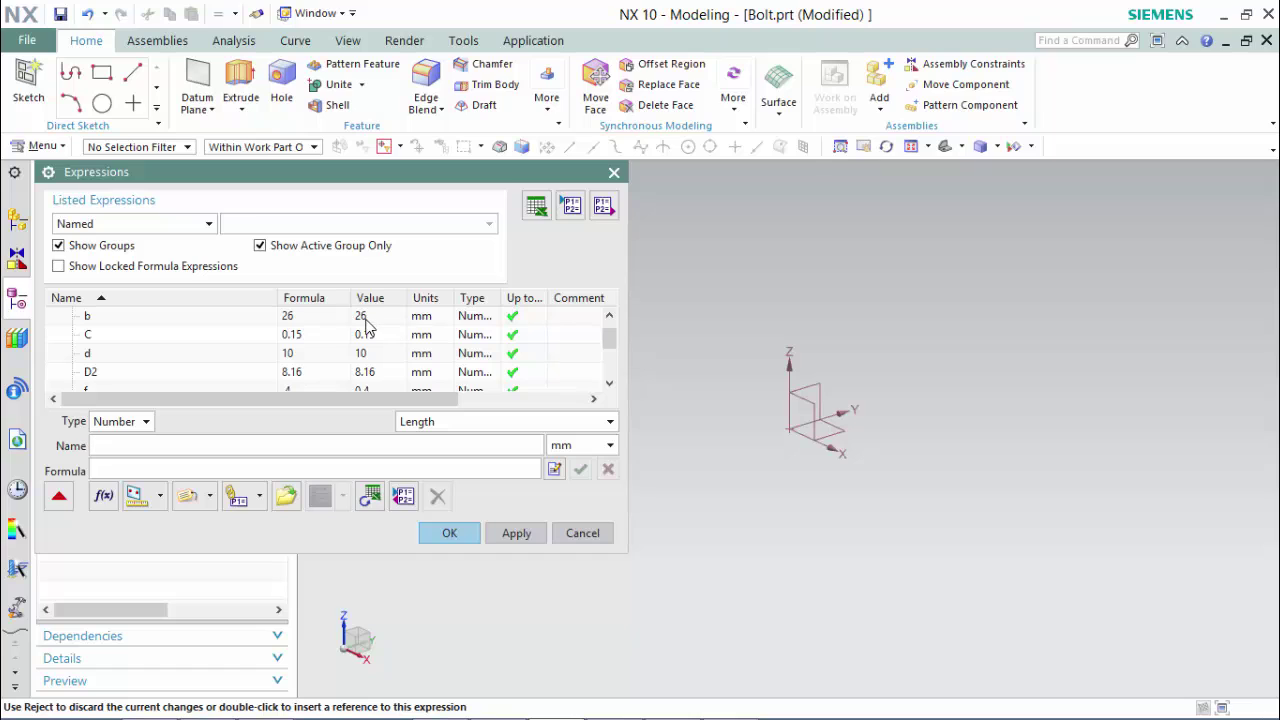
pyautogui.click(448, 535)
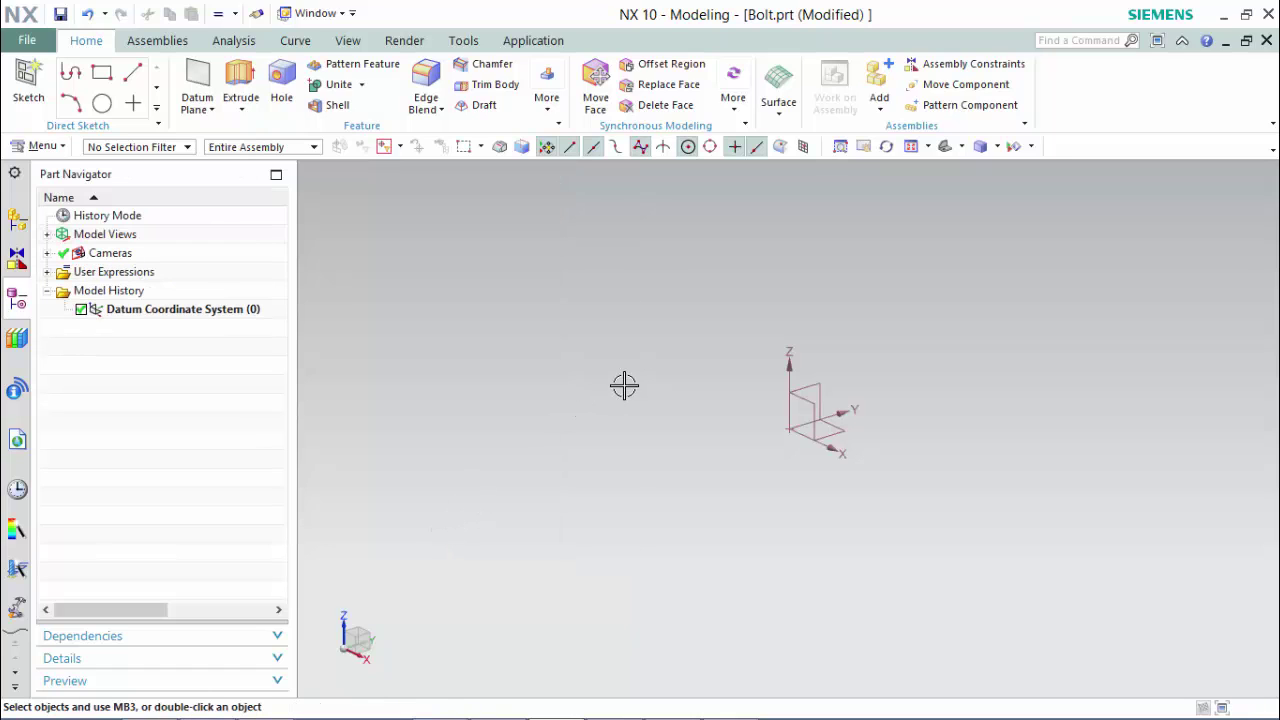
# Start a new sketch on the XY datum plane, viewed from the top.
pyautogui.hotkey('ctrl', 'alt', 't')
pyautogui.click(30, 86)
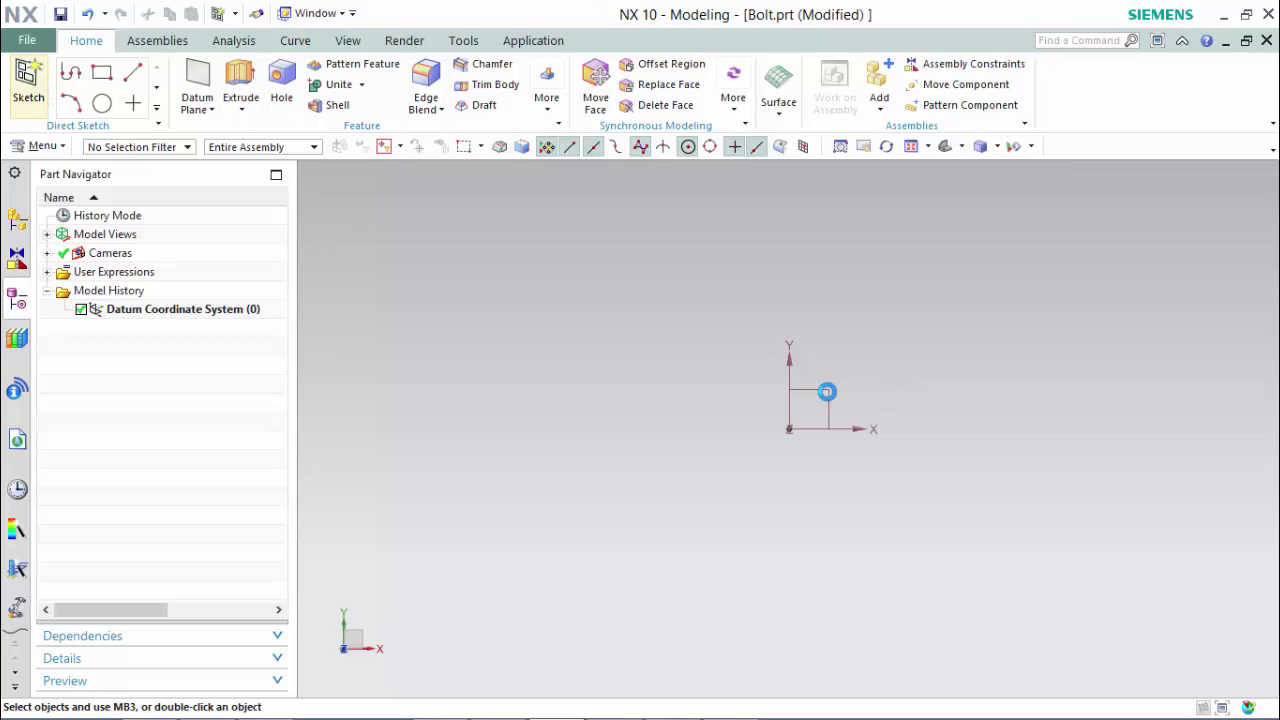
pyautogui.click(826, 385)
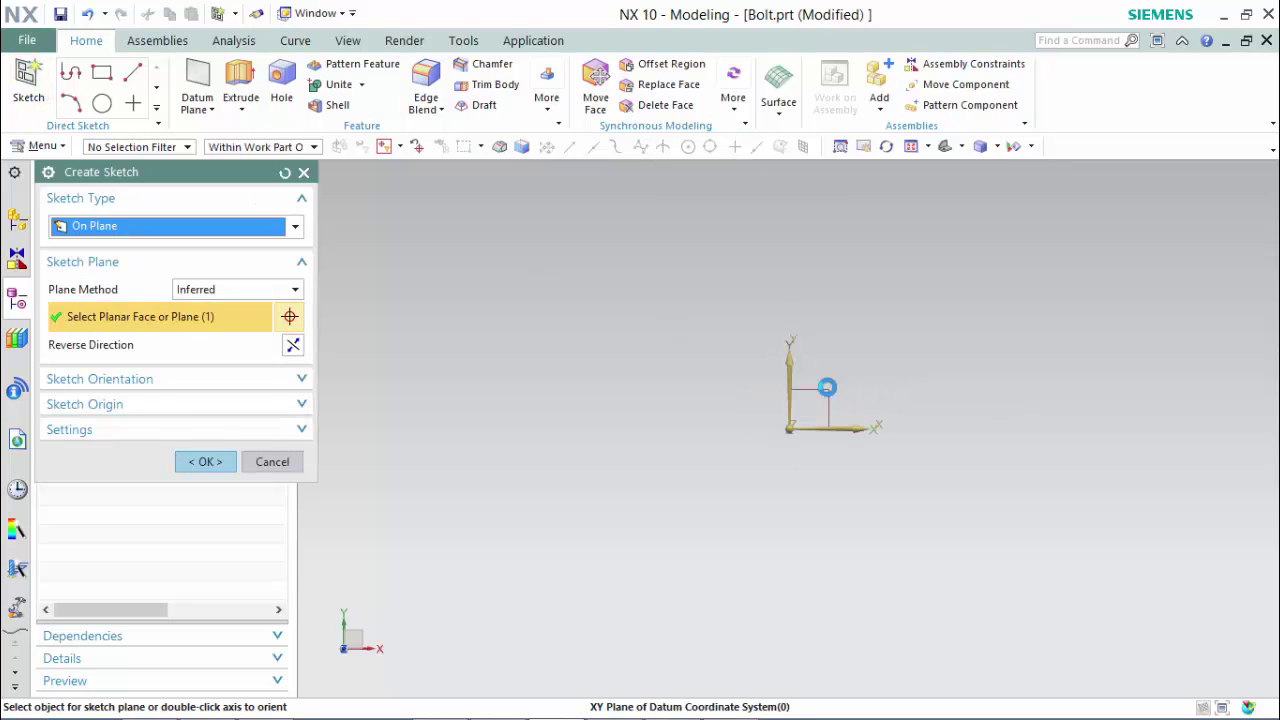
pyautogui.click(205, 461)
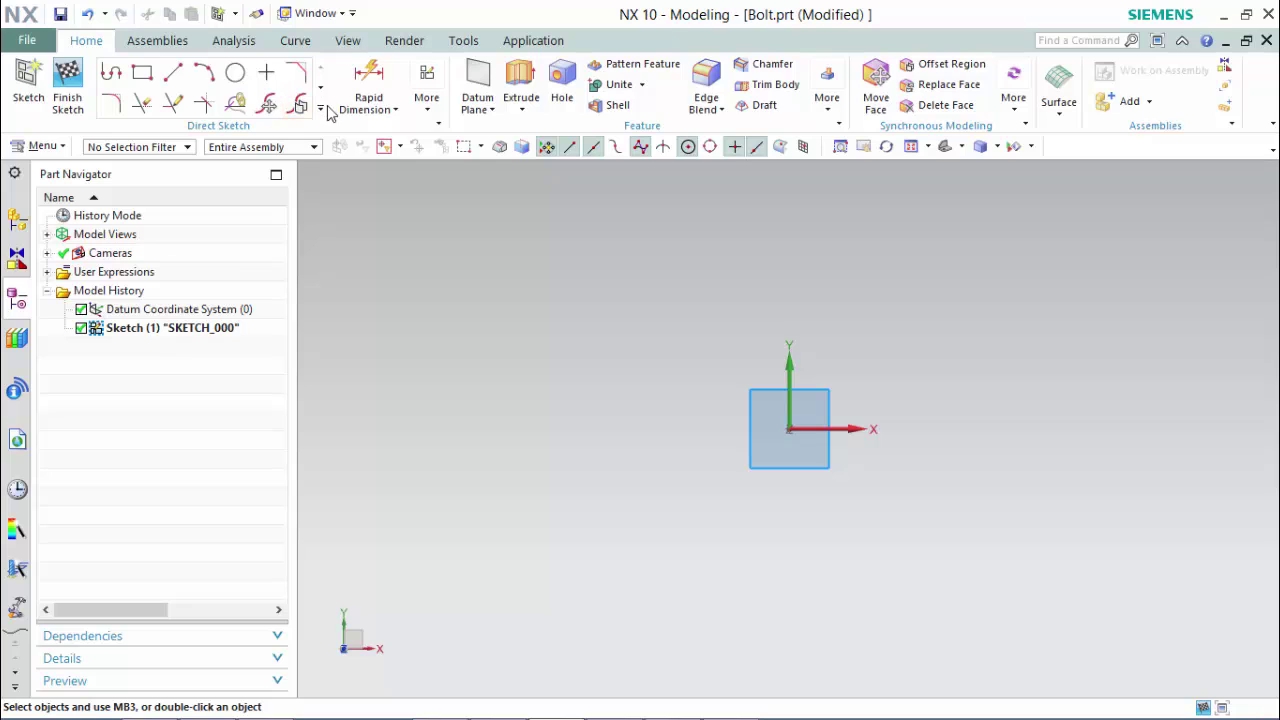
# Draw a six-sided polygon centred on the origin with radius S/2 and finish the sketch.
pyautogui.click(322, 110)
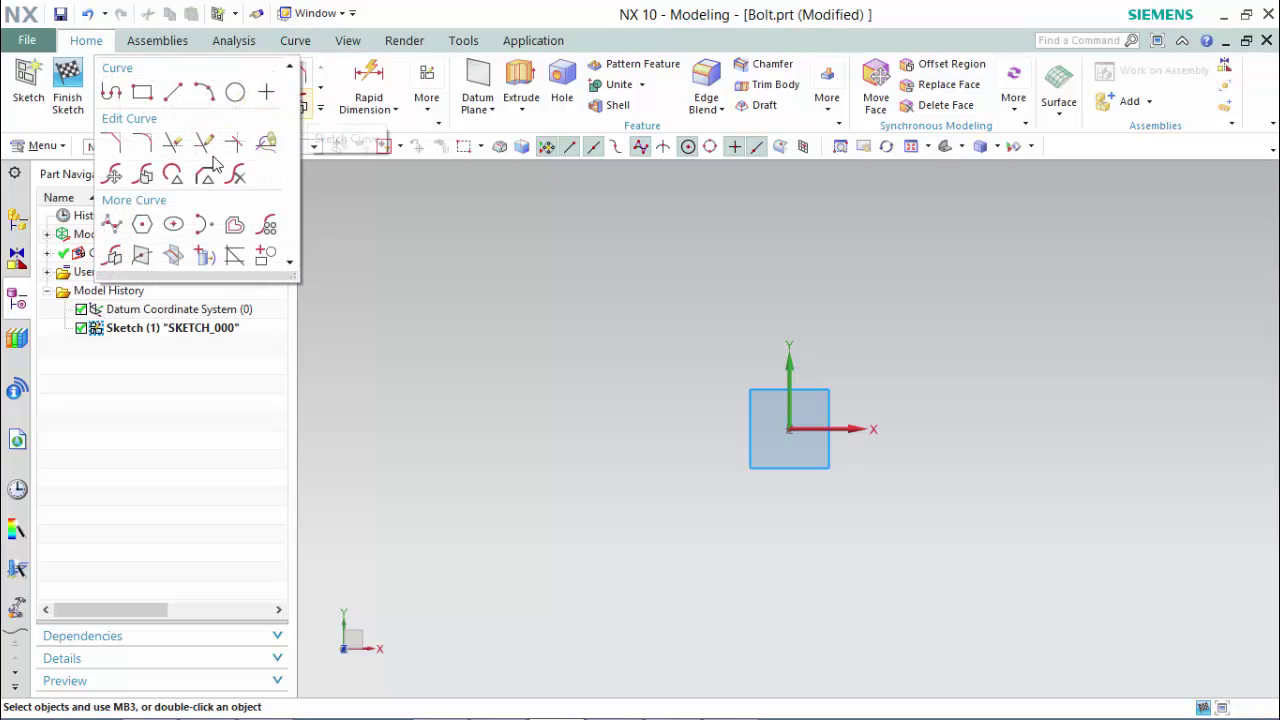
pyautogui.click(142, 224)
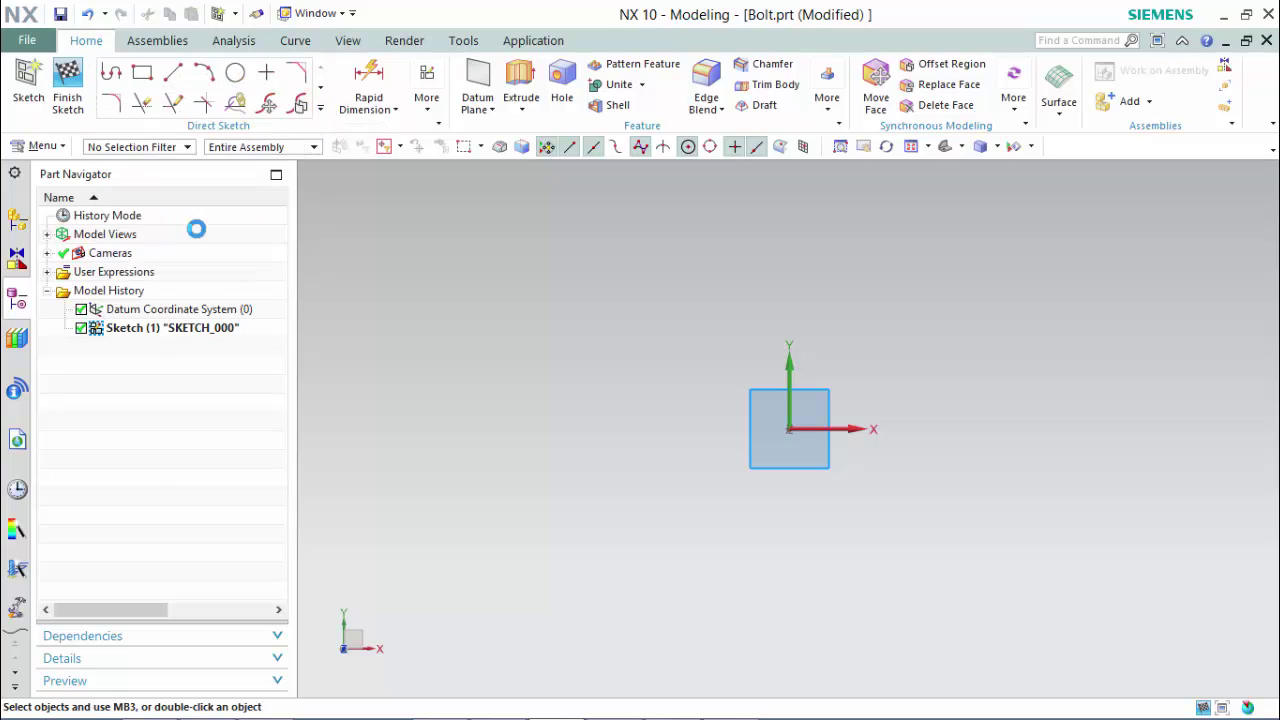
pyautogui.click(792, 428)
pyautogui.write('S/2')
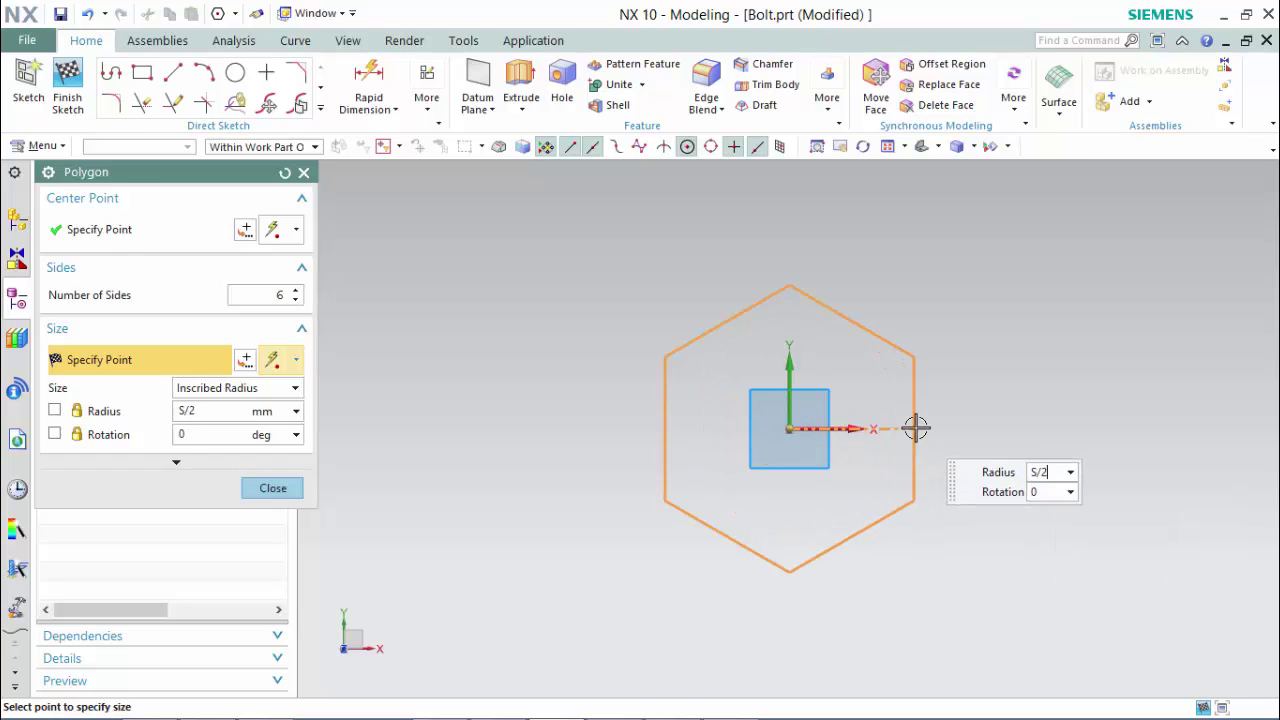
pyautogui.press('Return')
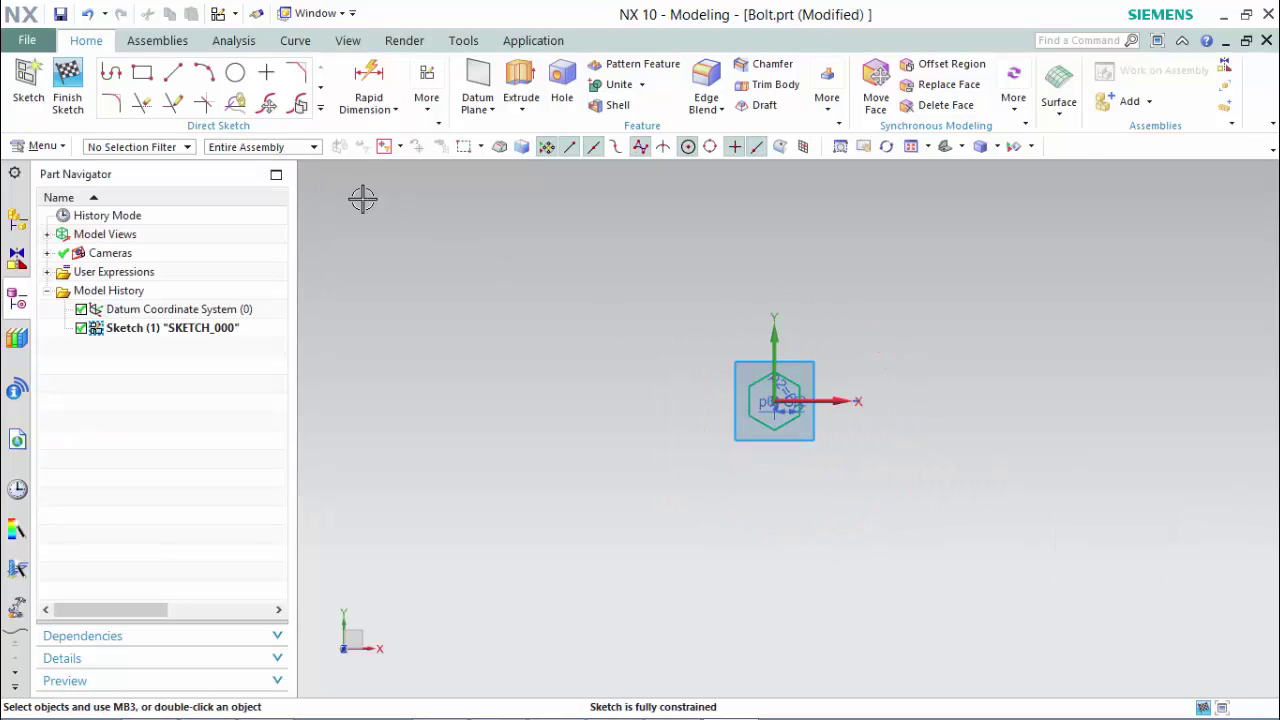
pyautogui.click(67, 88)
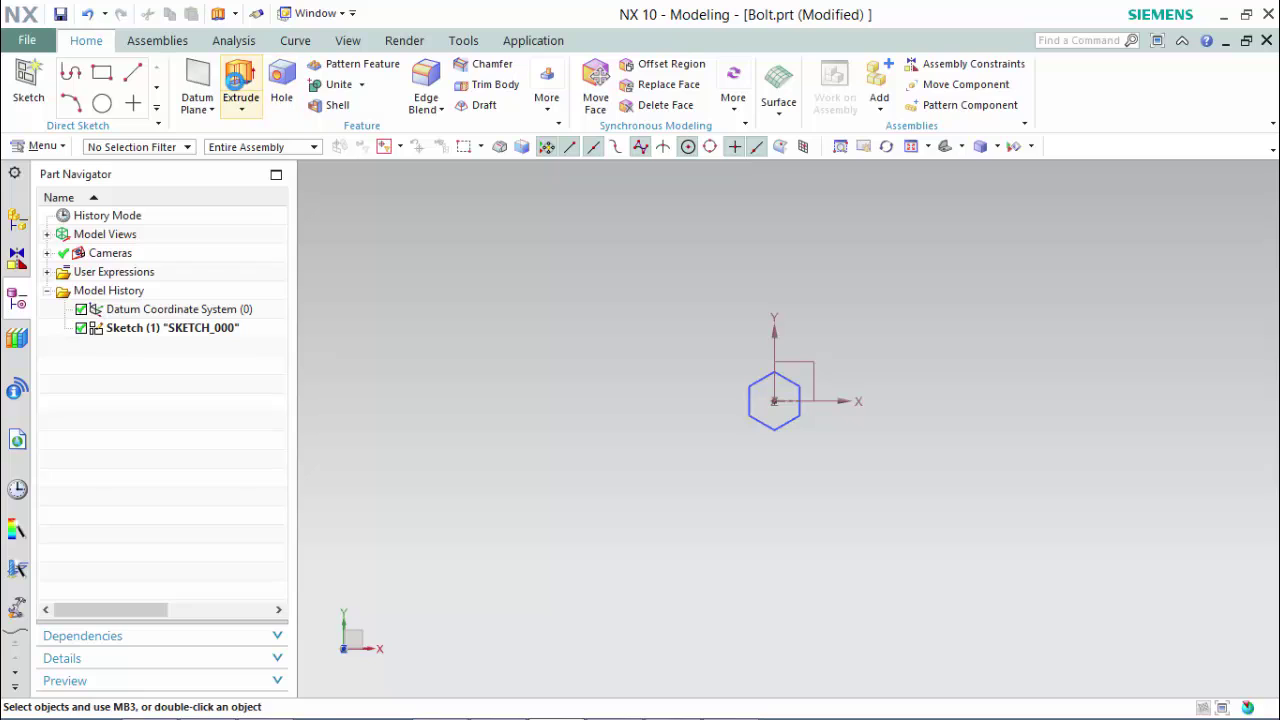
# Extrude the six hexagon curves from 0 to an end distance of K-C.
pyautogui.click(240, 82)
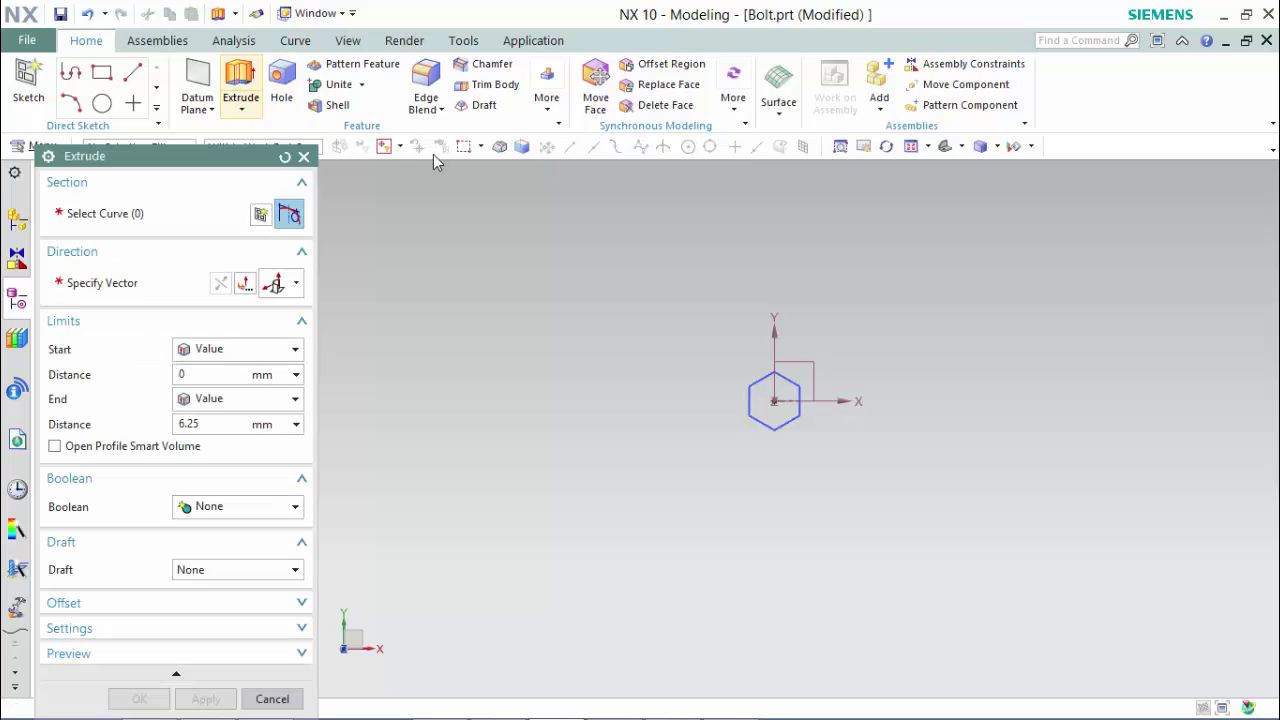
pyautogui.click(757, 394)
pyautogui.moveTo(698, 357); pyautogui.dragTo(709, 372, button='middle')
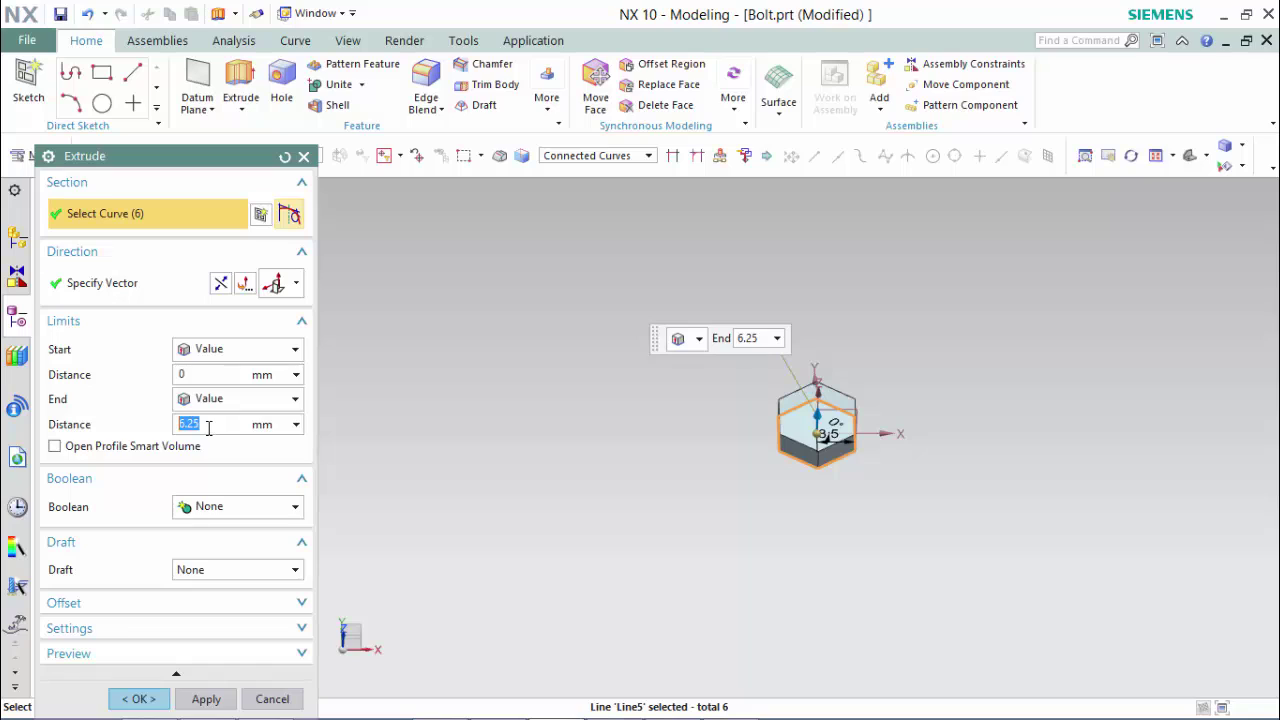
pyautogui.write('K')
pyautogui.click(298, 424)
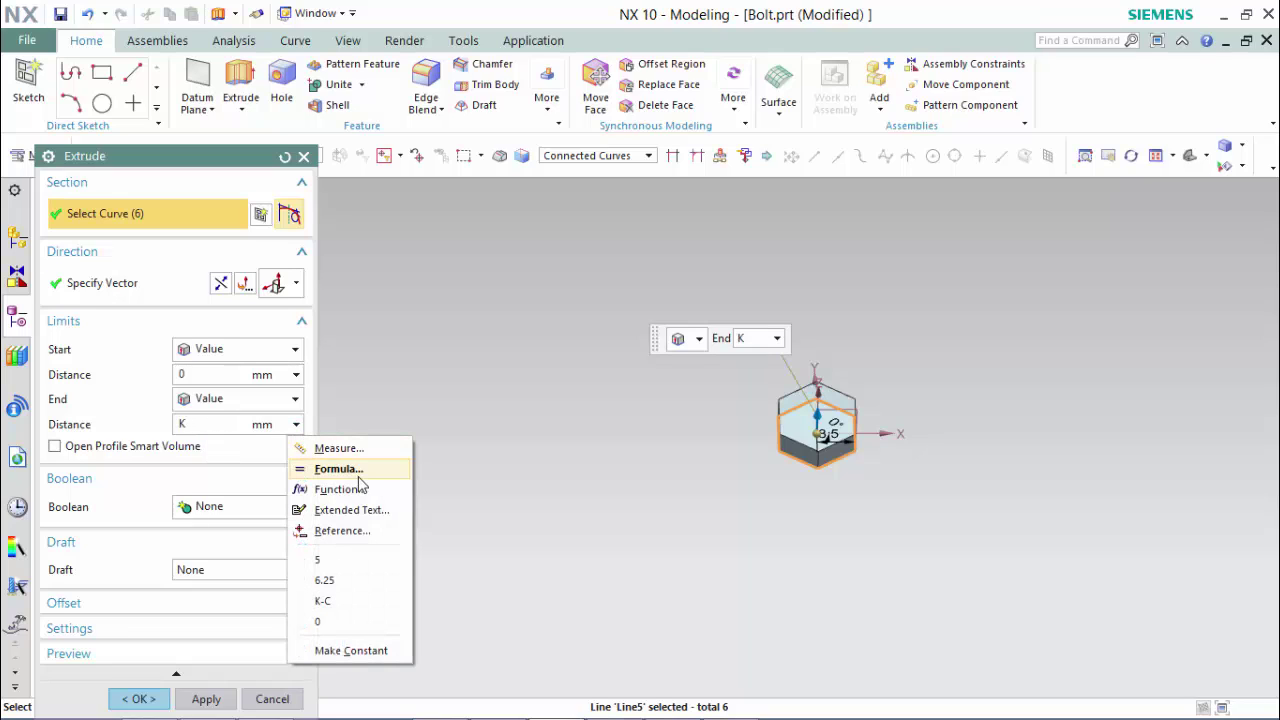
pyautogui.click(340, 468)
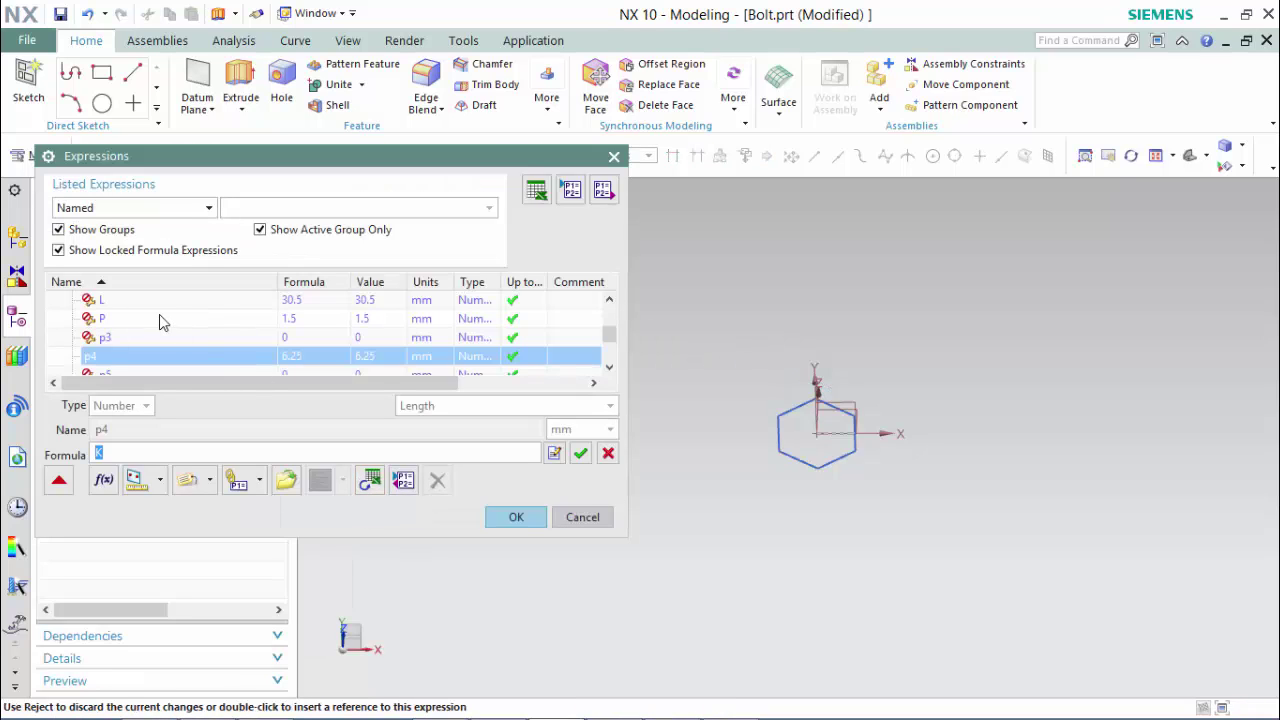
pyautogui.click(516, 518)
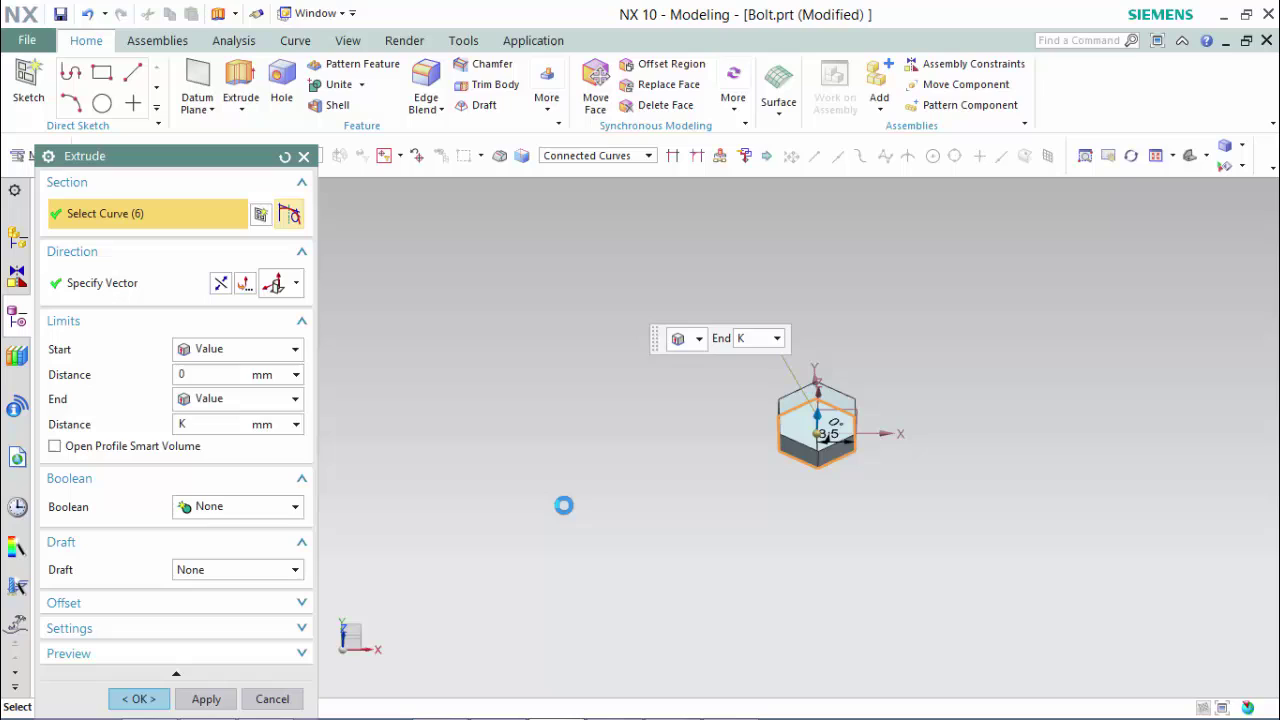
pyautogui.click(210, 426)
pyautogui.write('-C')
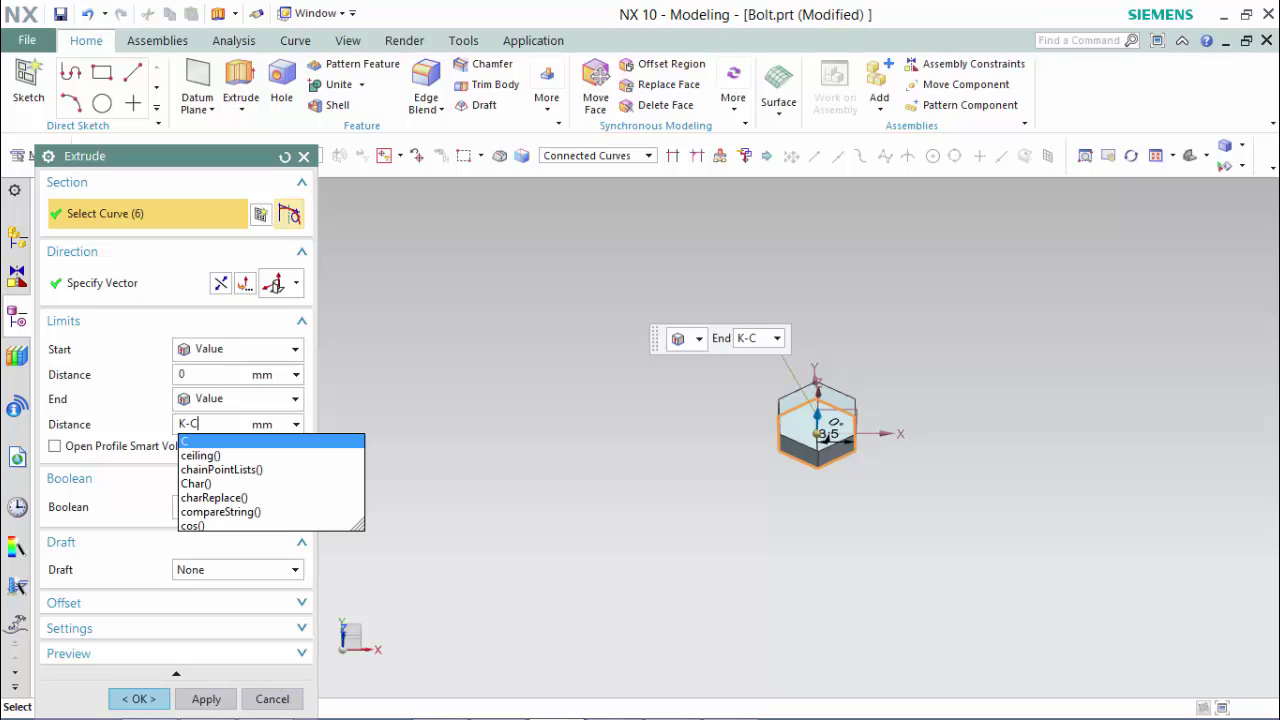
pyautogui.click(203, 446)
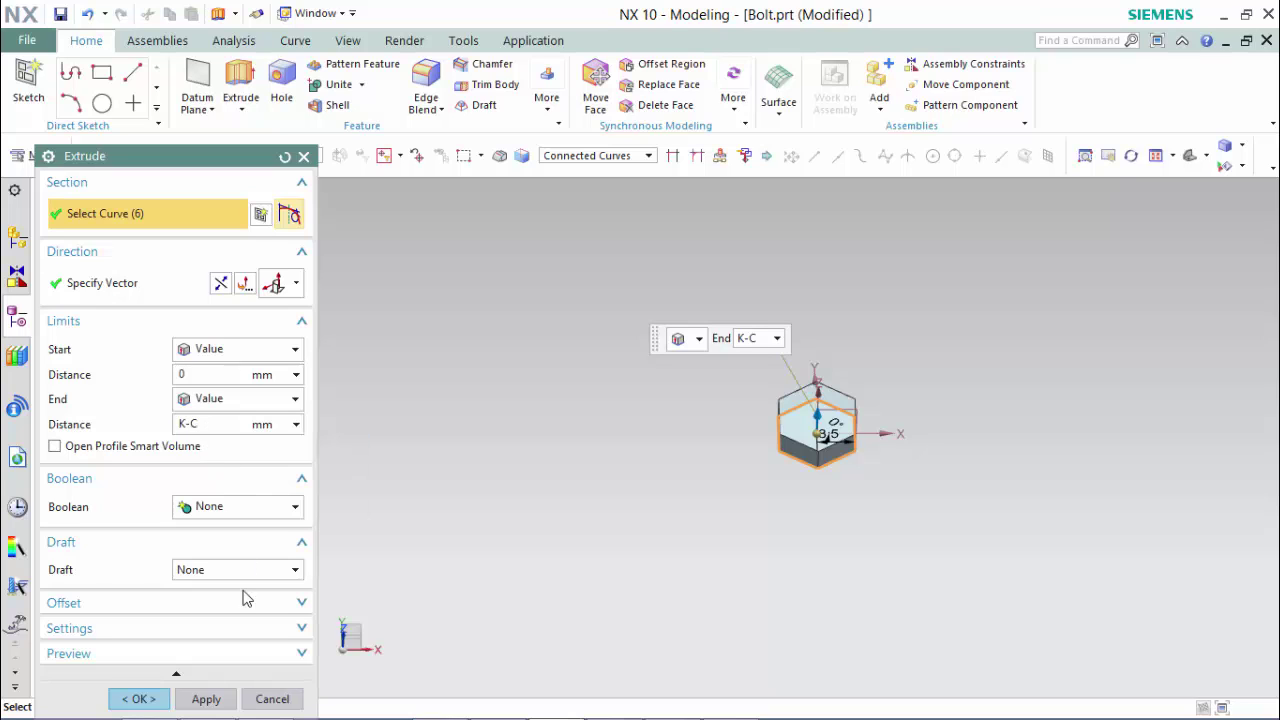
pyautogui.click(158, 699)
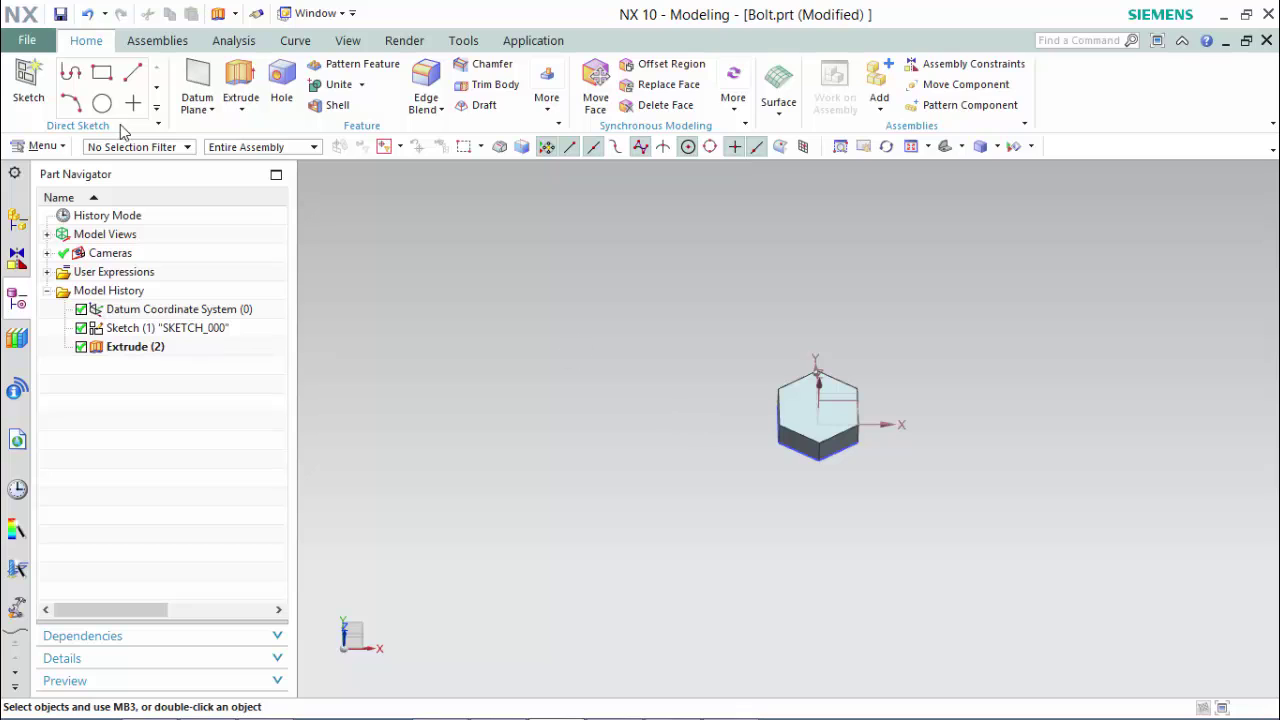
# Sketch a Ø17 circle centred on the origin on the prism's top face.
pyautogui.click(28, 82)
pyautogui.click(268, 285)
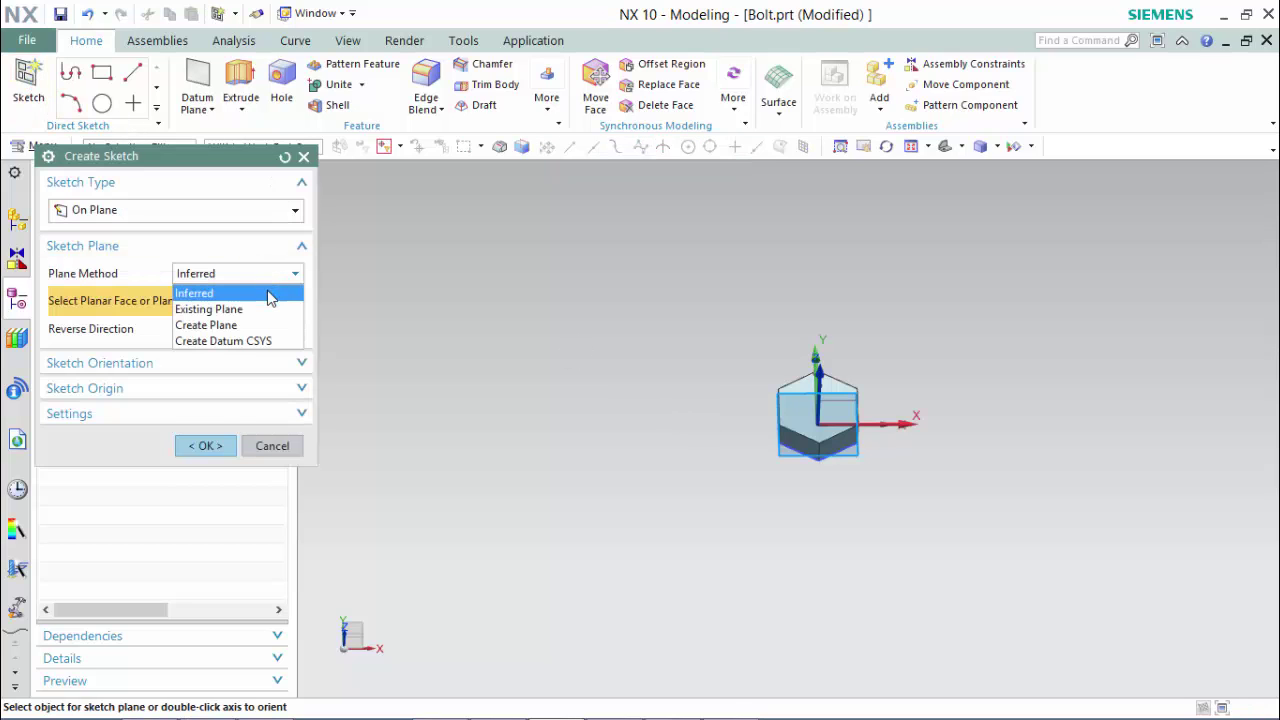
pyautogui.click(255, 309)
pyautogui.click(810, 408)
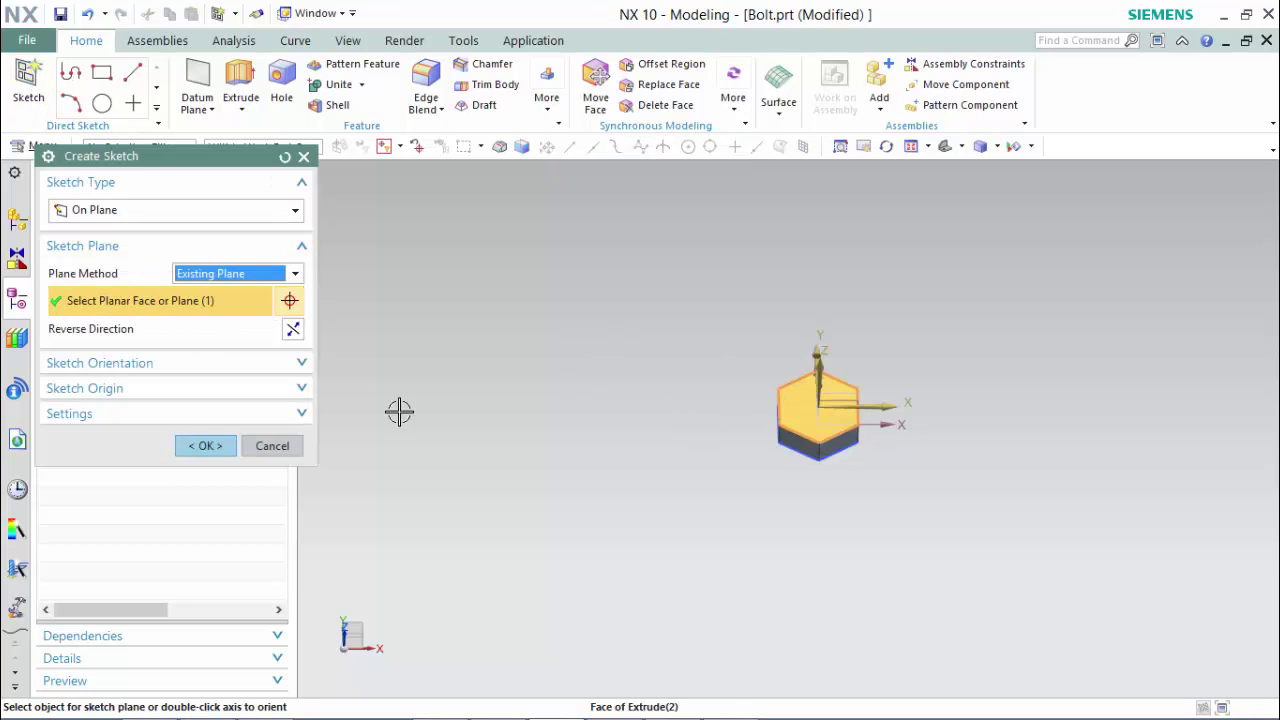
pyautogui.click(205, 446)
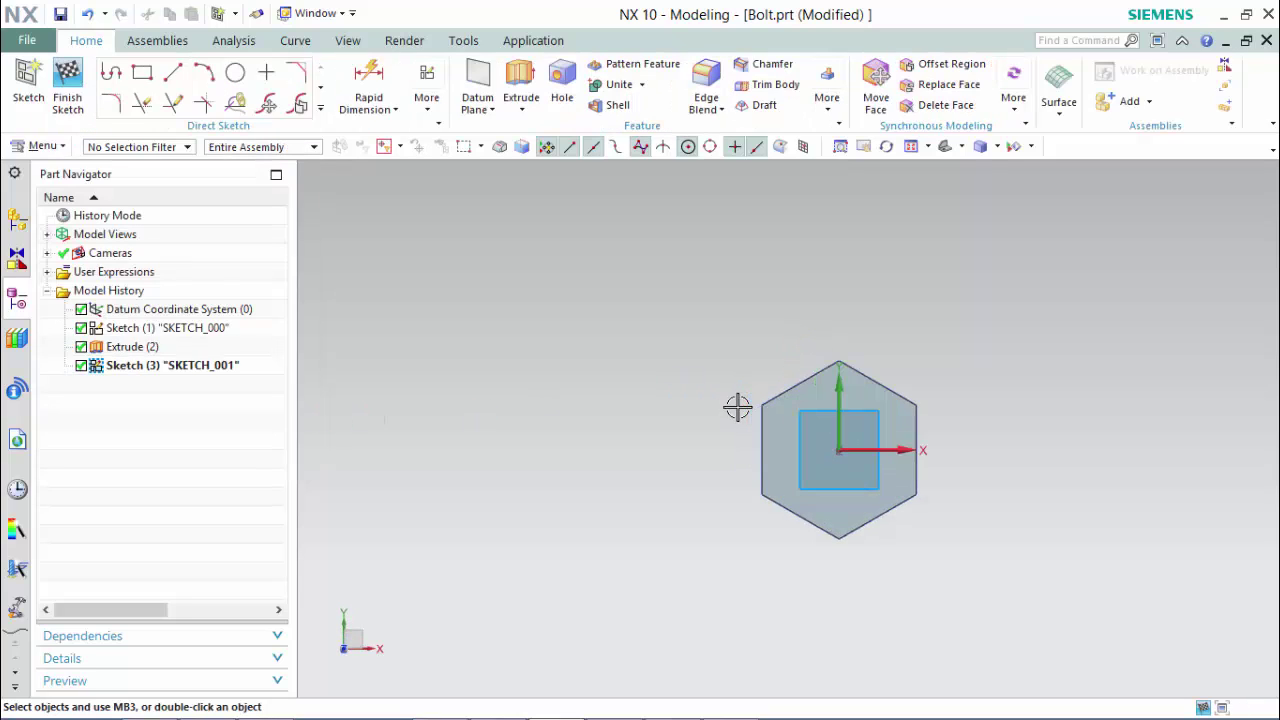
pyautogui.press('o')
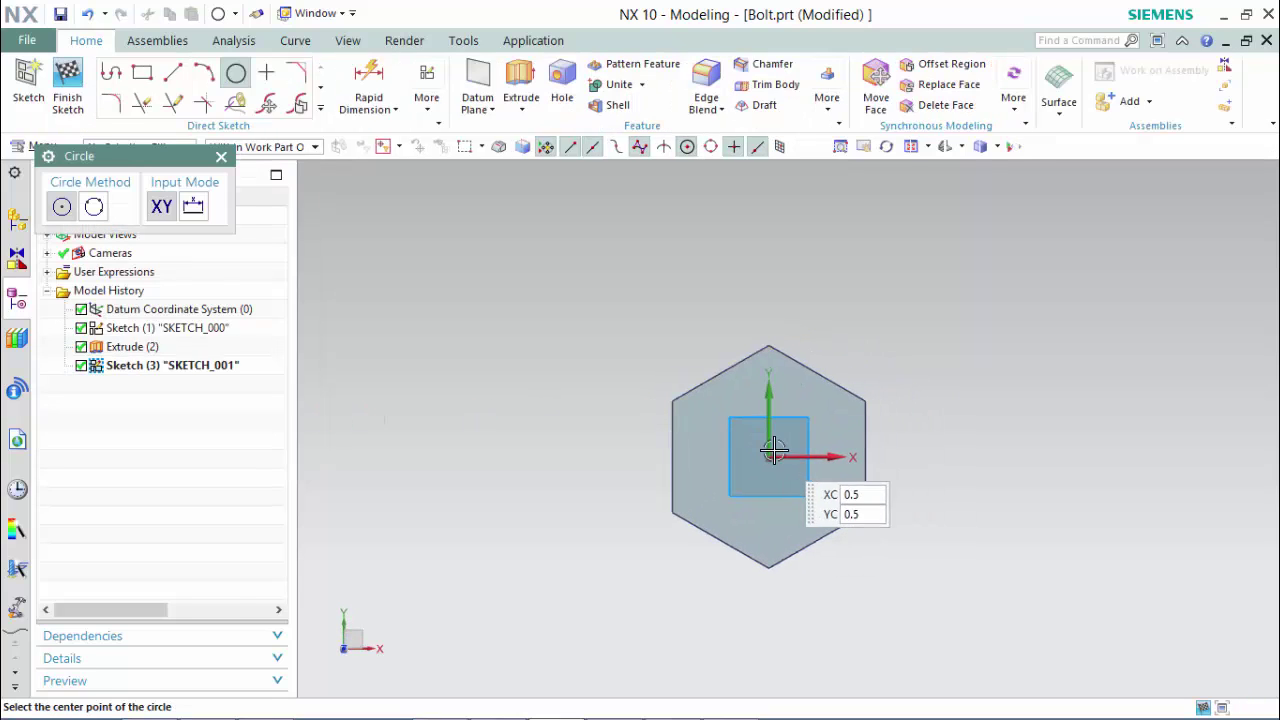
pyautogui.click(768, 456)
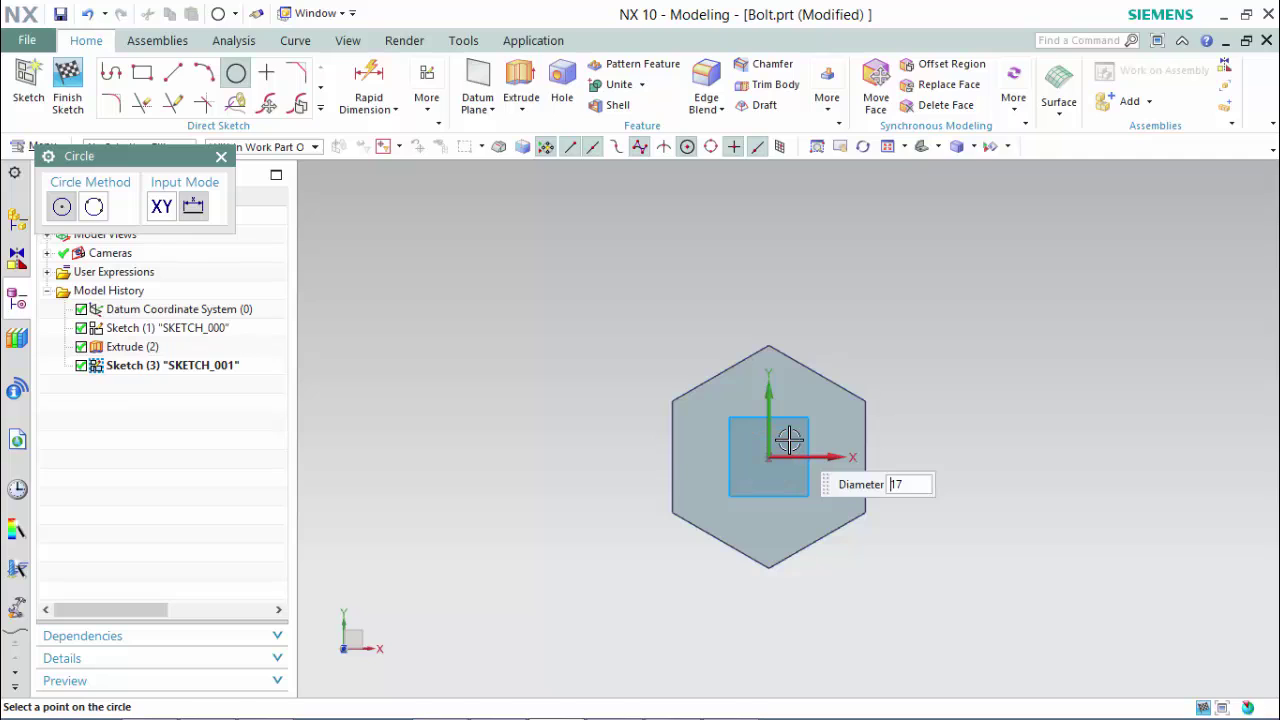
pyautogui.press('Return')
pyautogui.press('Escape')
pyautogui.click(68, 92)
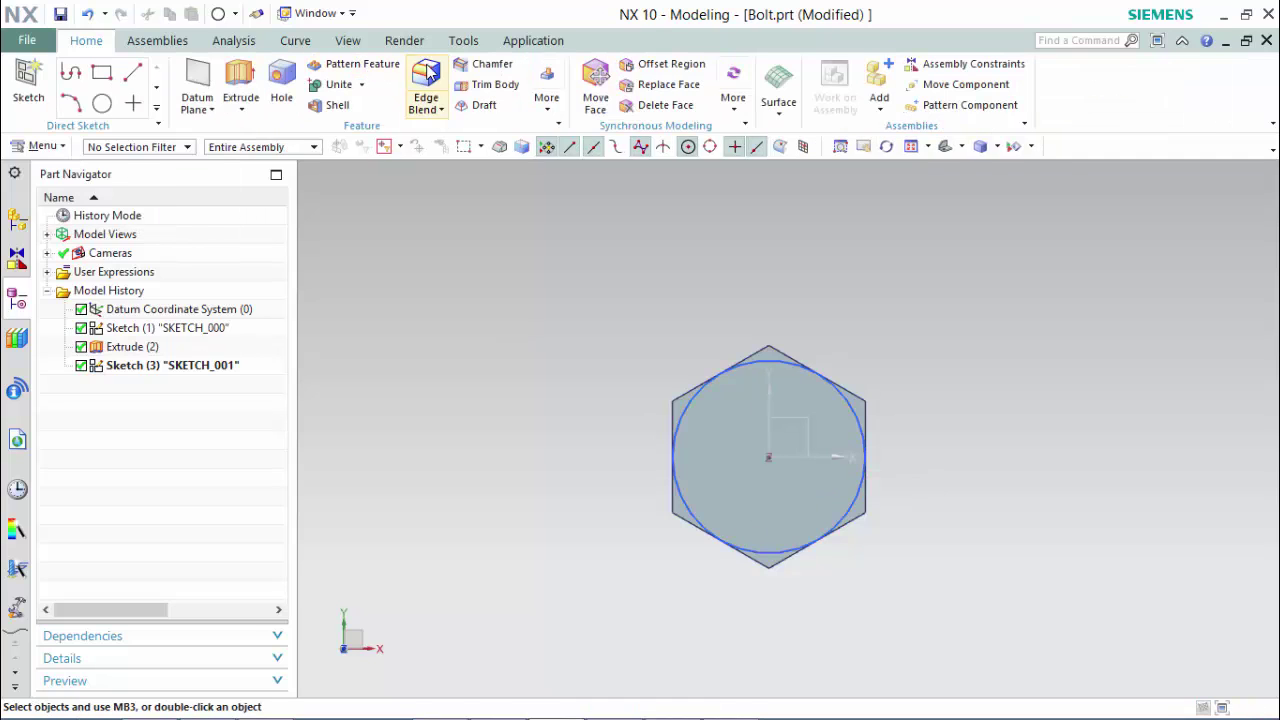
# Extrude the Ø17 circle arc with an end distance of C.
pyautogui.click(241, 80)
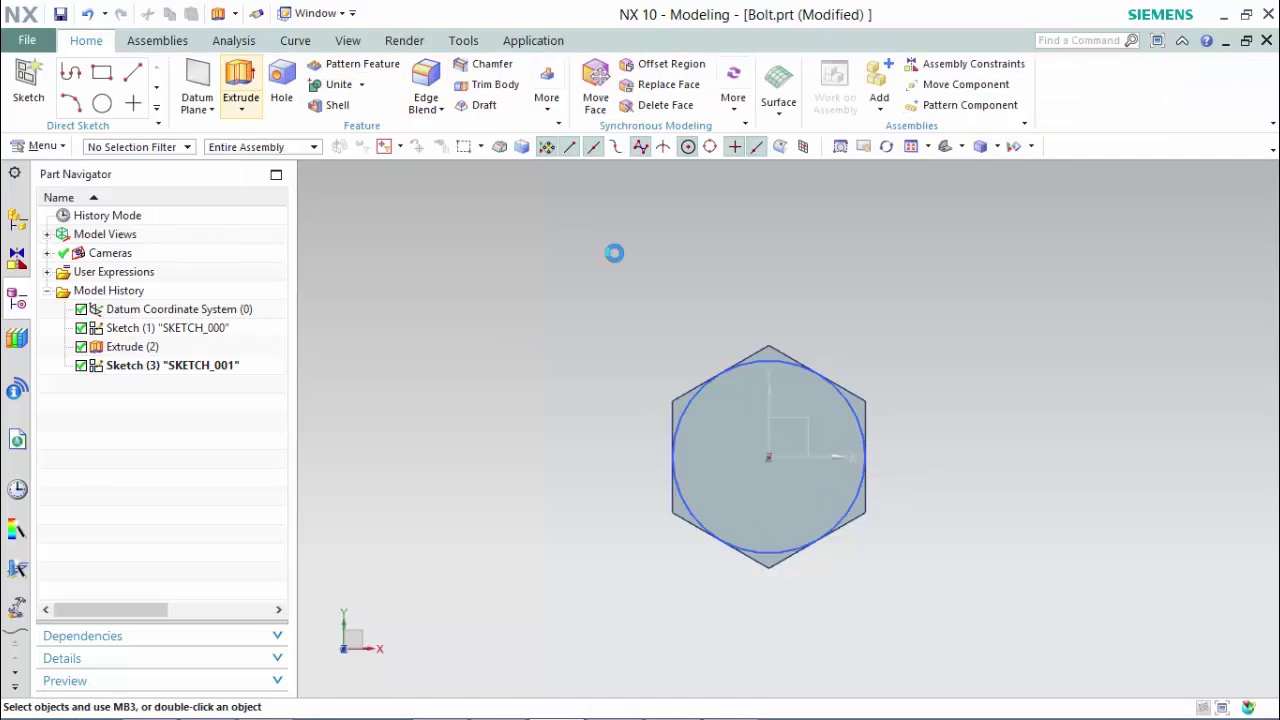
pyautogui.click(707, 397)
pyautogui.click(835, 411)
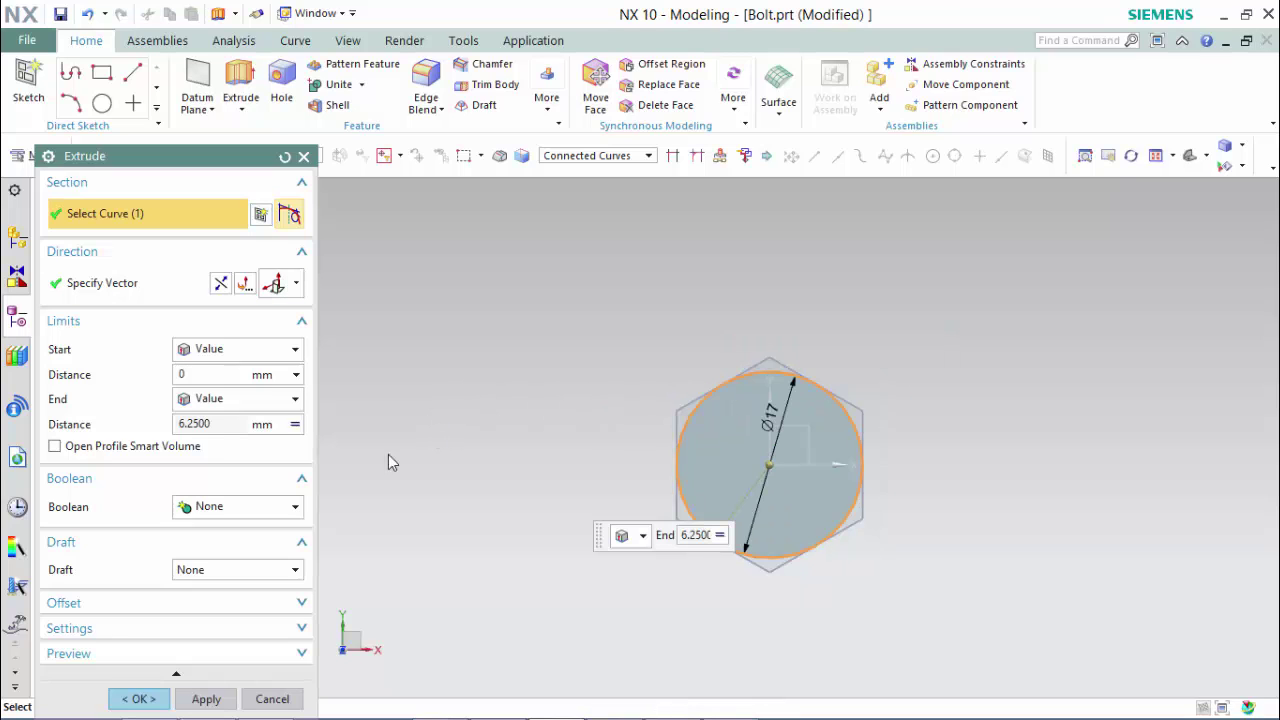
pyautogui.click(295, 424)
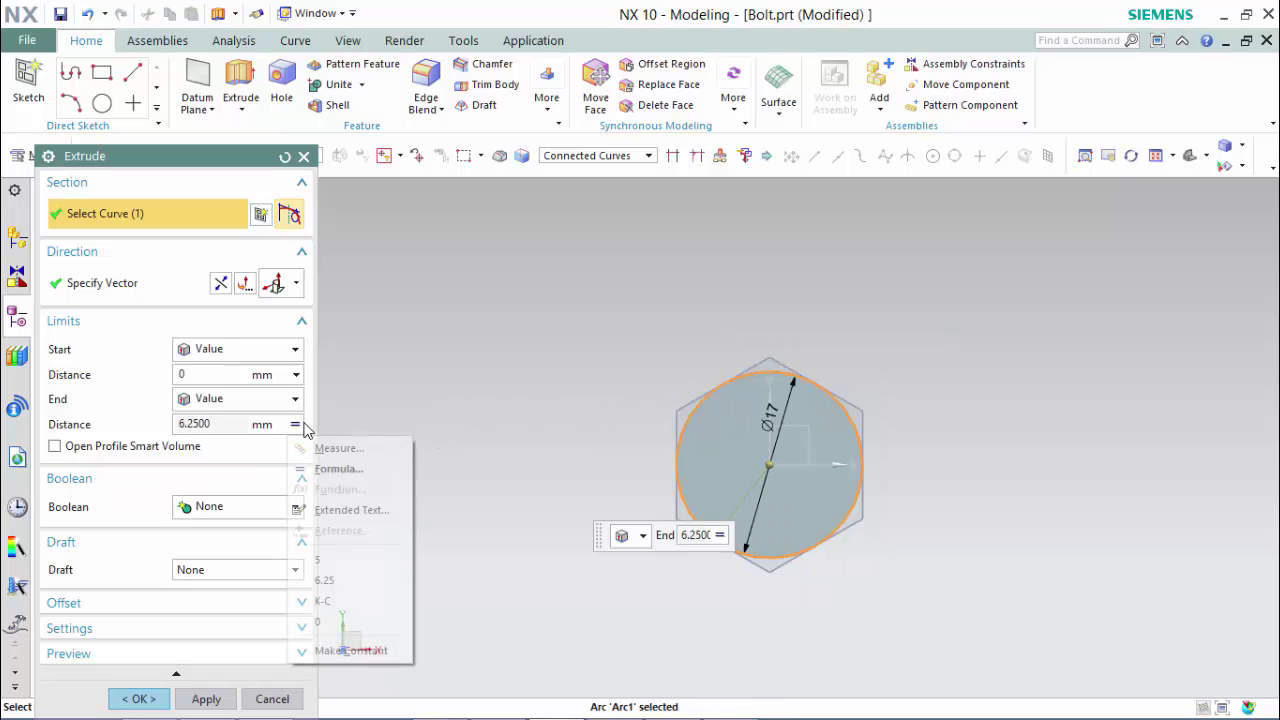
pyautogui.click(351, 651)
pyautogui.write('C')
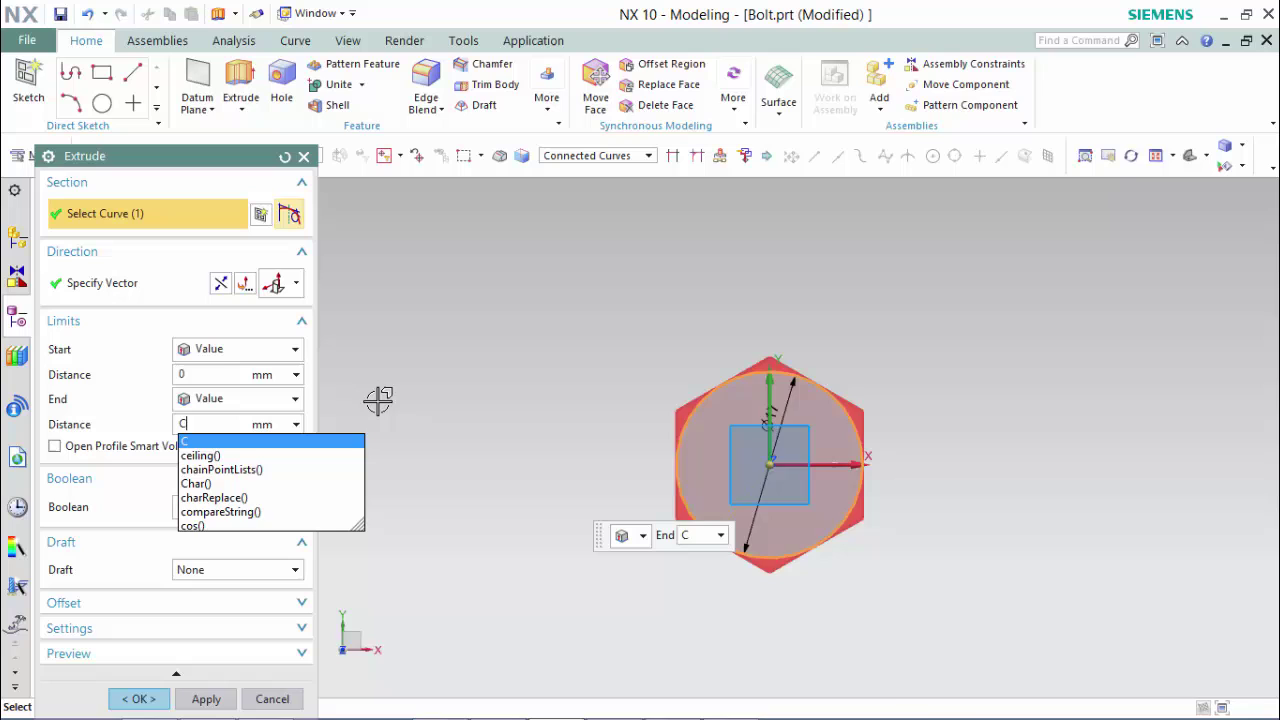
pyautogui.click(197, 443)
pyautogui.click(134, 698)
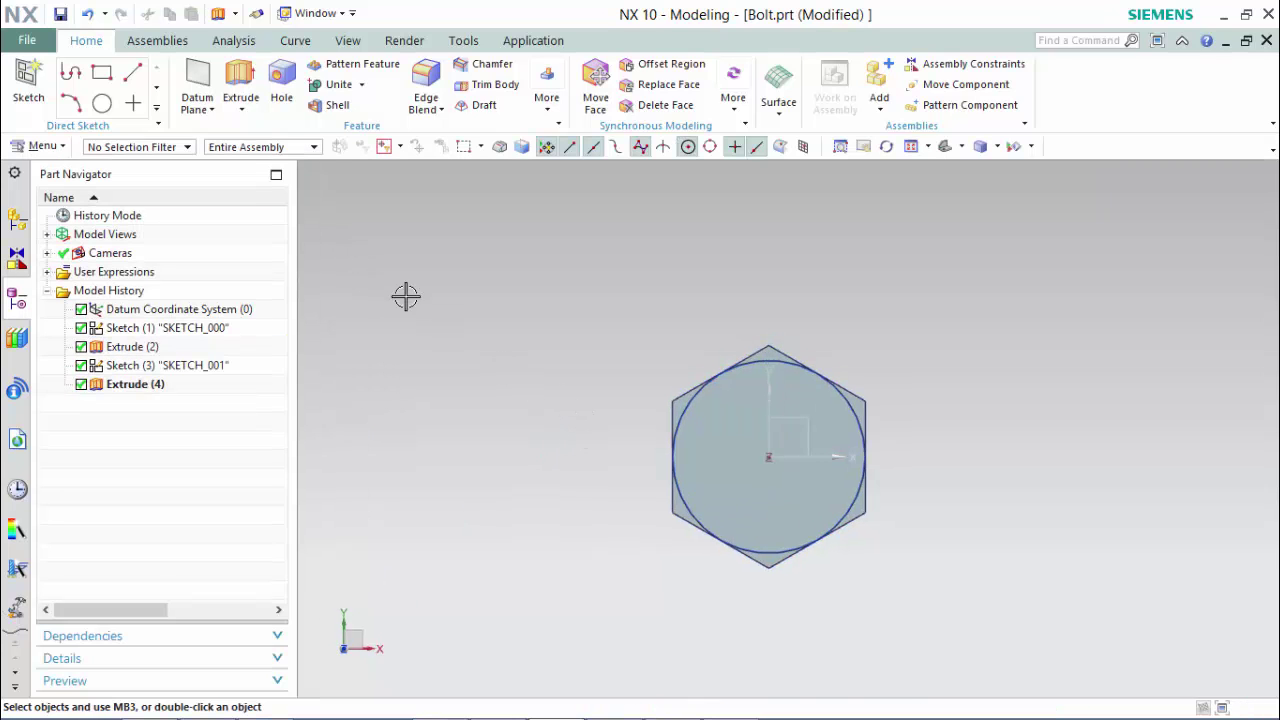
# Sketch another circle centred on the origin with diameter 14 and finish the sketch.
pyautogui.press('o')
pyautogui.click(773, 456)
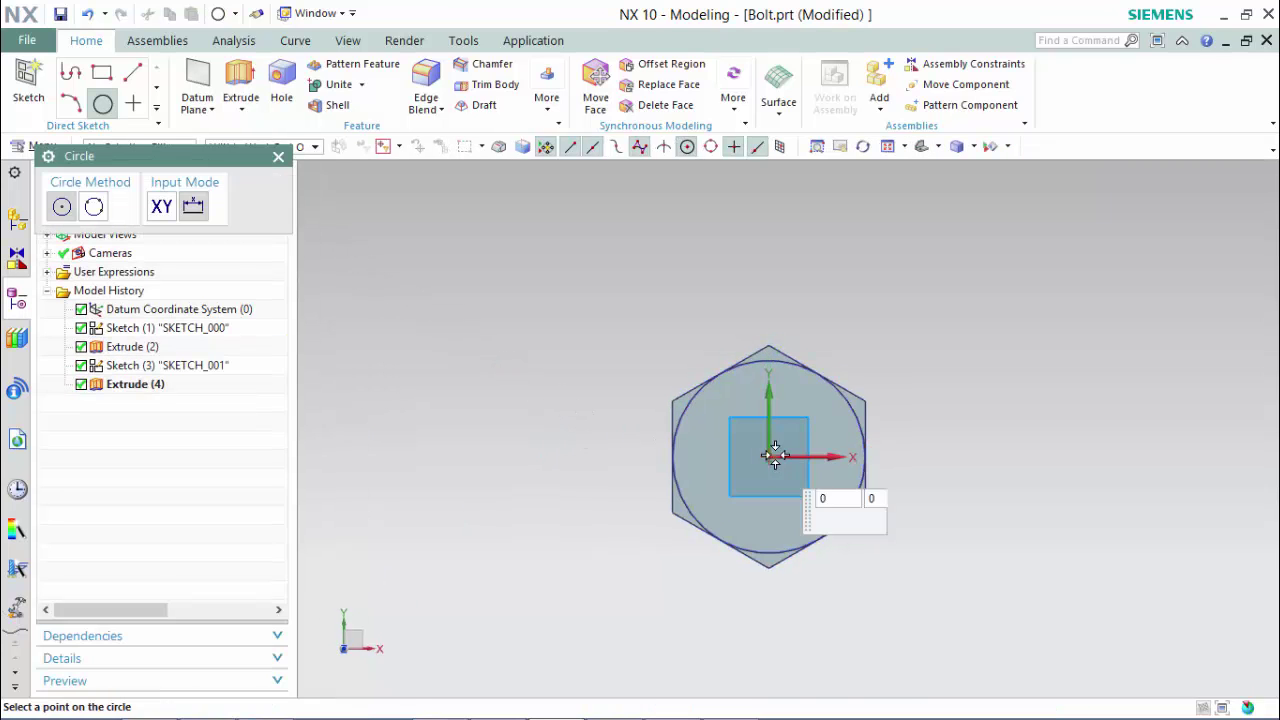
pyautogui.write('14')
pyautogui.press('Return')
pyautogui.press('Escape')
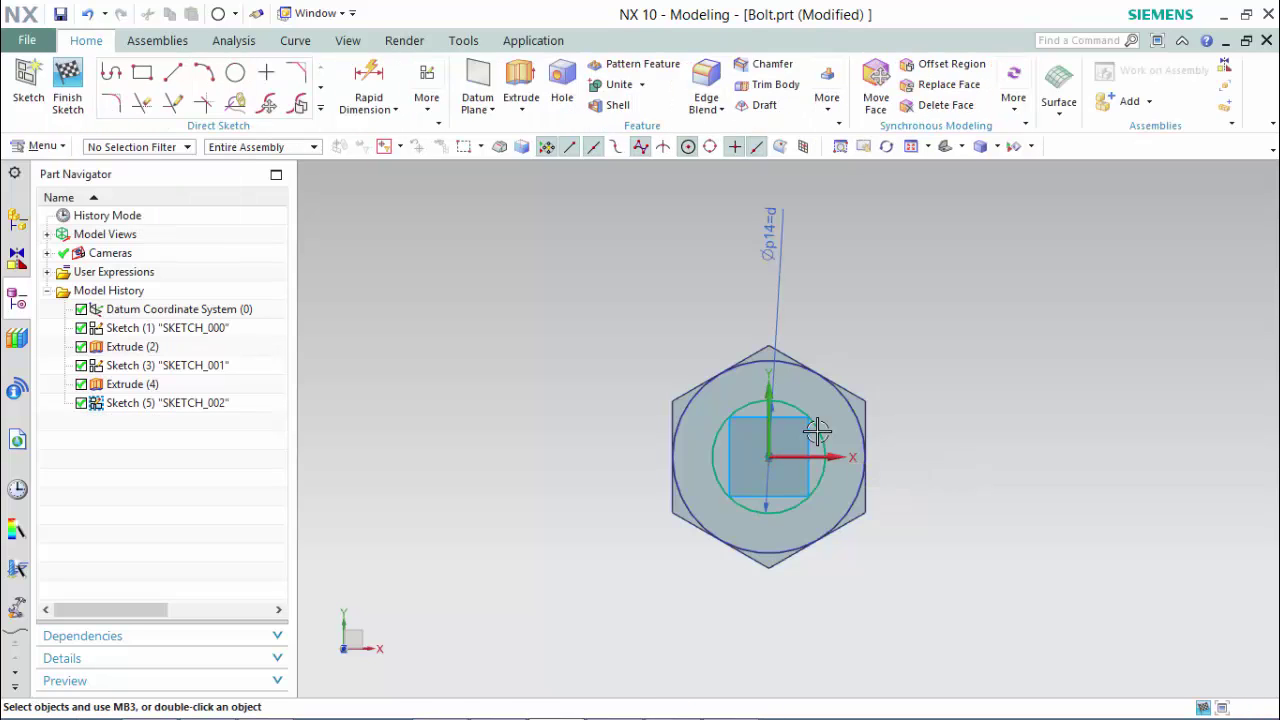
pyautogui.moveTo(630, 417)
pyautogui.mouseDown(button='middle')
pyautogui.moveTo(646, 374)
pyautogui.moveTo(620, 369)
pyautogui.mouseUp(button='middle')
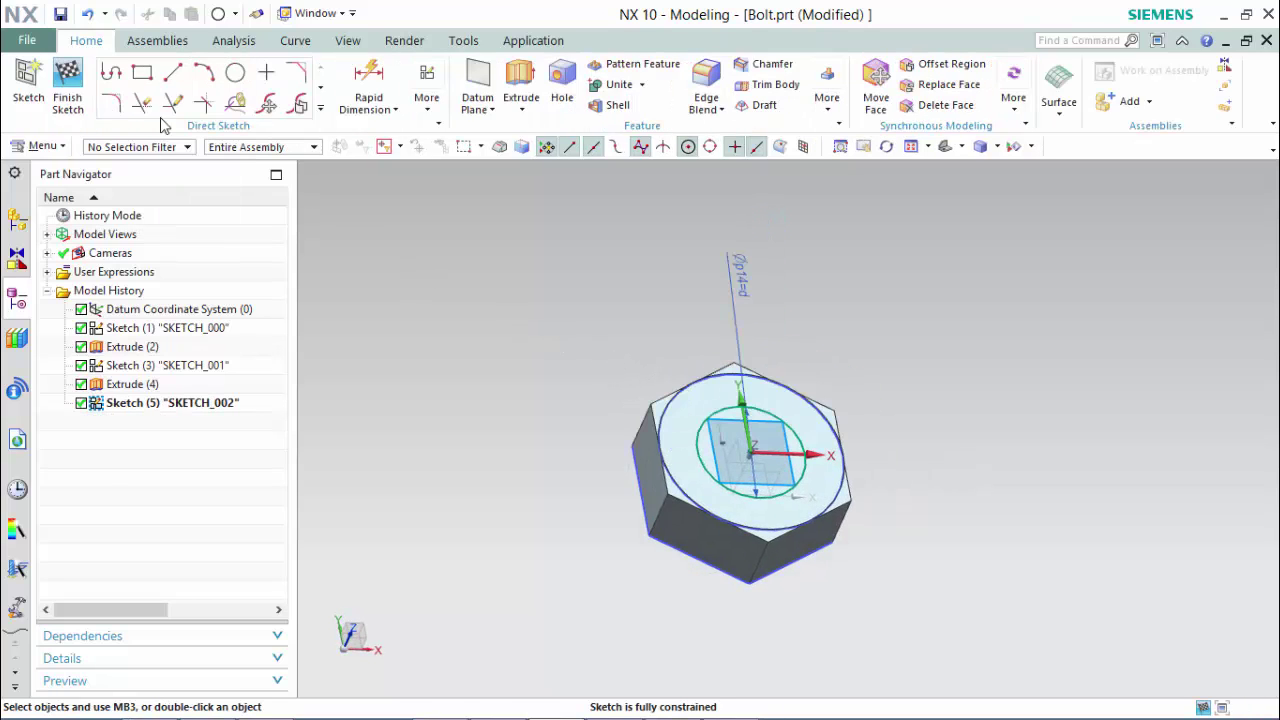
pyautogui.click(67, 82)
# Extrude the inner circle with end distance L to form the bolt shank.
pyautogui.click(240, 82)
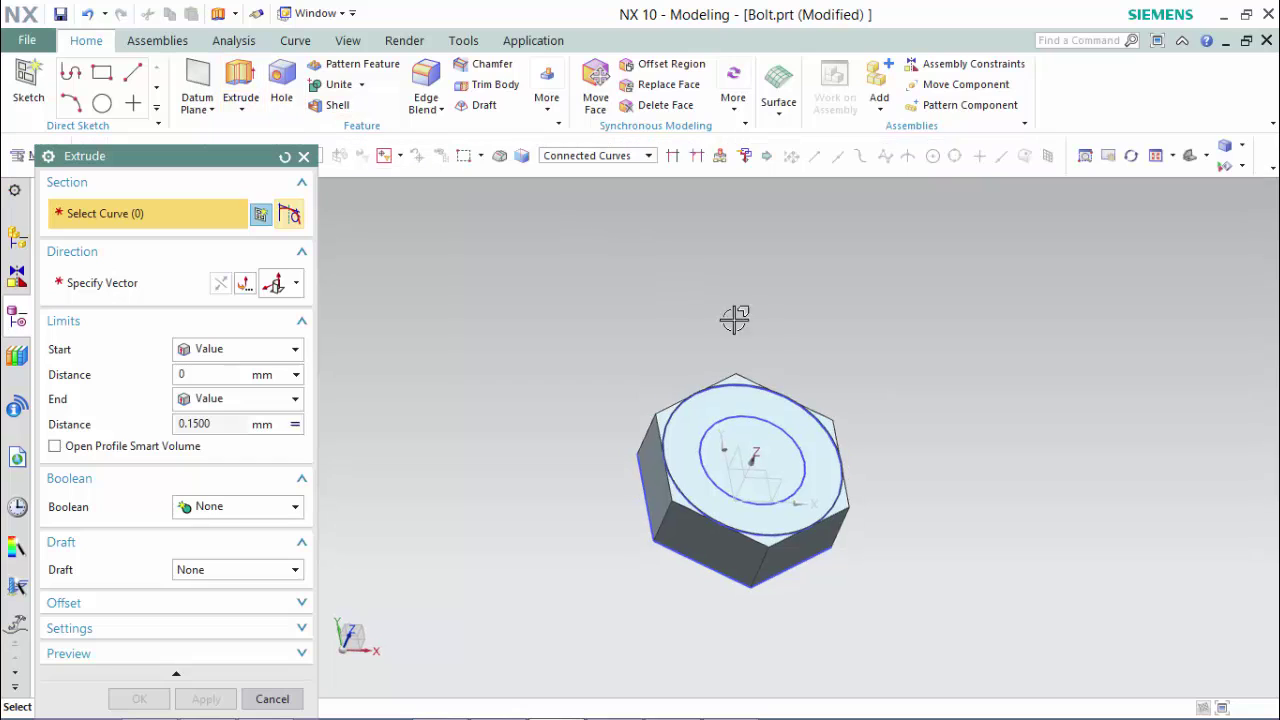
pyautogui.click(716, 425)
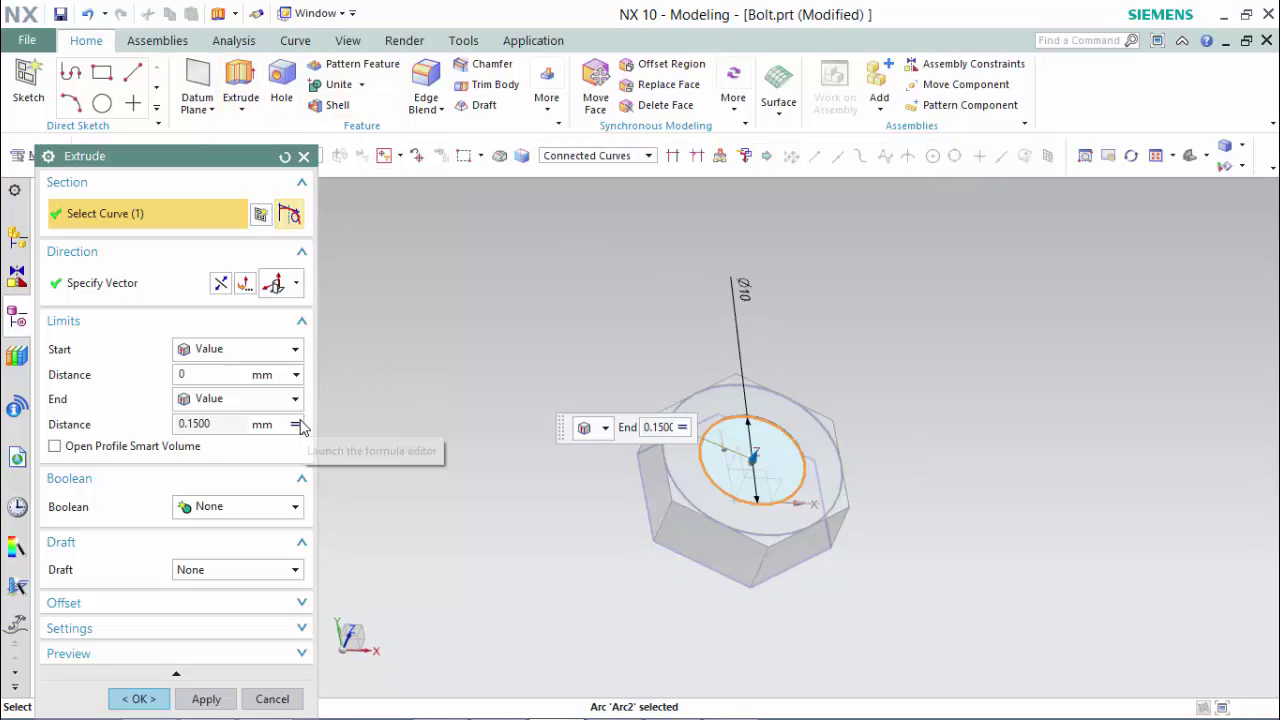
pyautogui.click(301, 427)
pyautogui.click(362, 662)
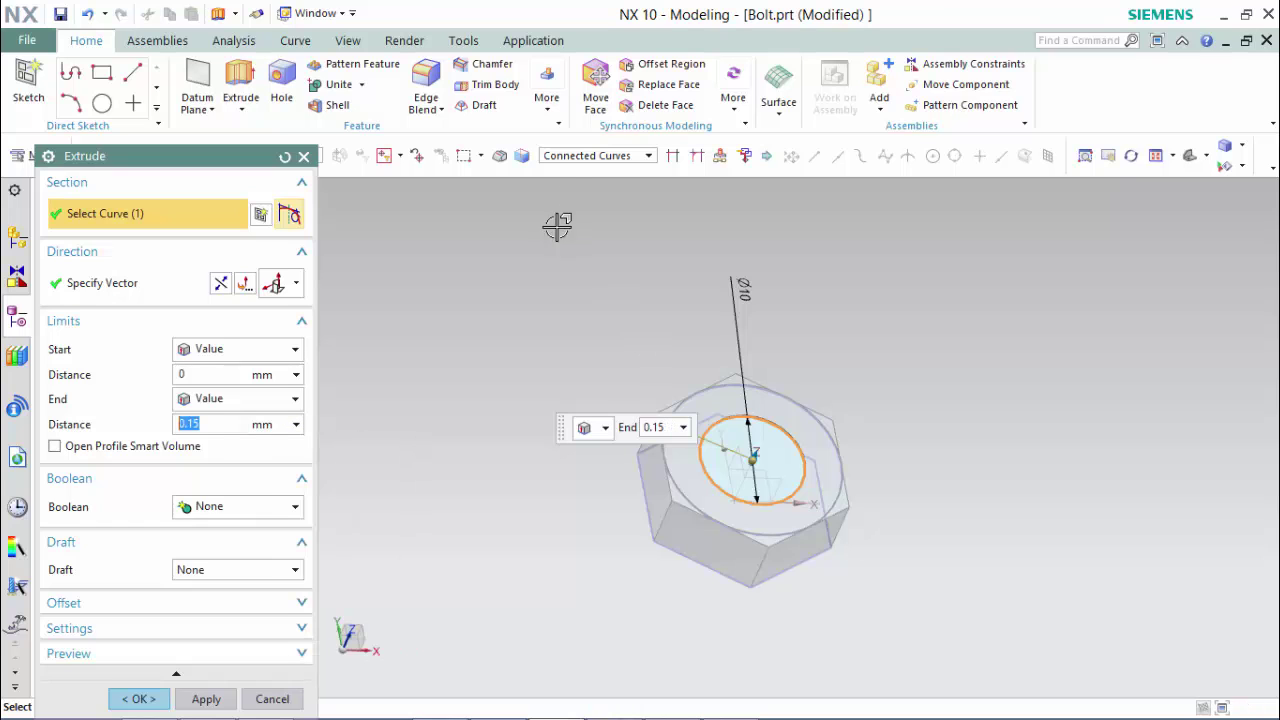
pyautogui.write('L')
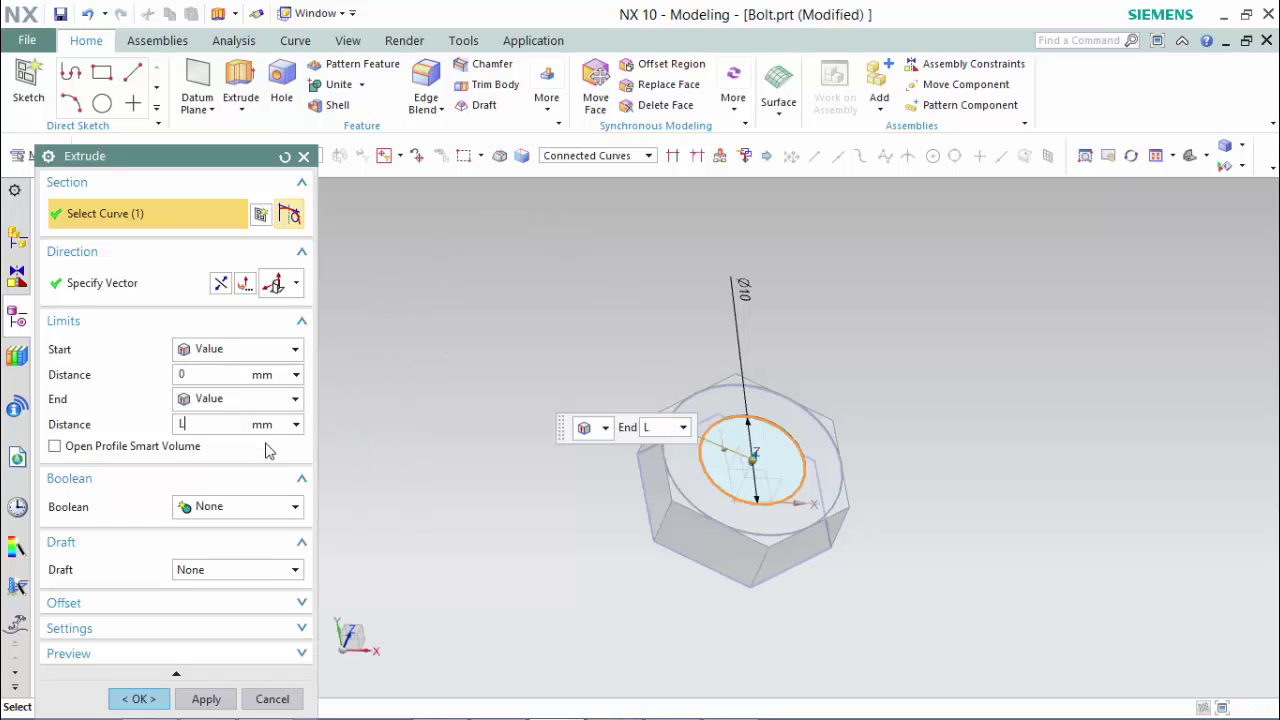
pyautogui.click(139, 699)
pyautogui.moveTo(531, 380); pyautogui.dragTo(540, 337, button='middle')
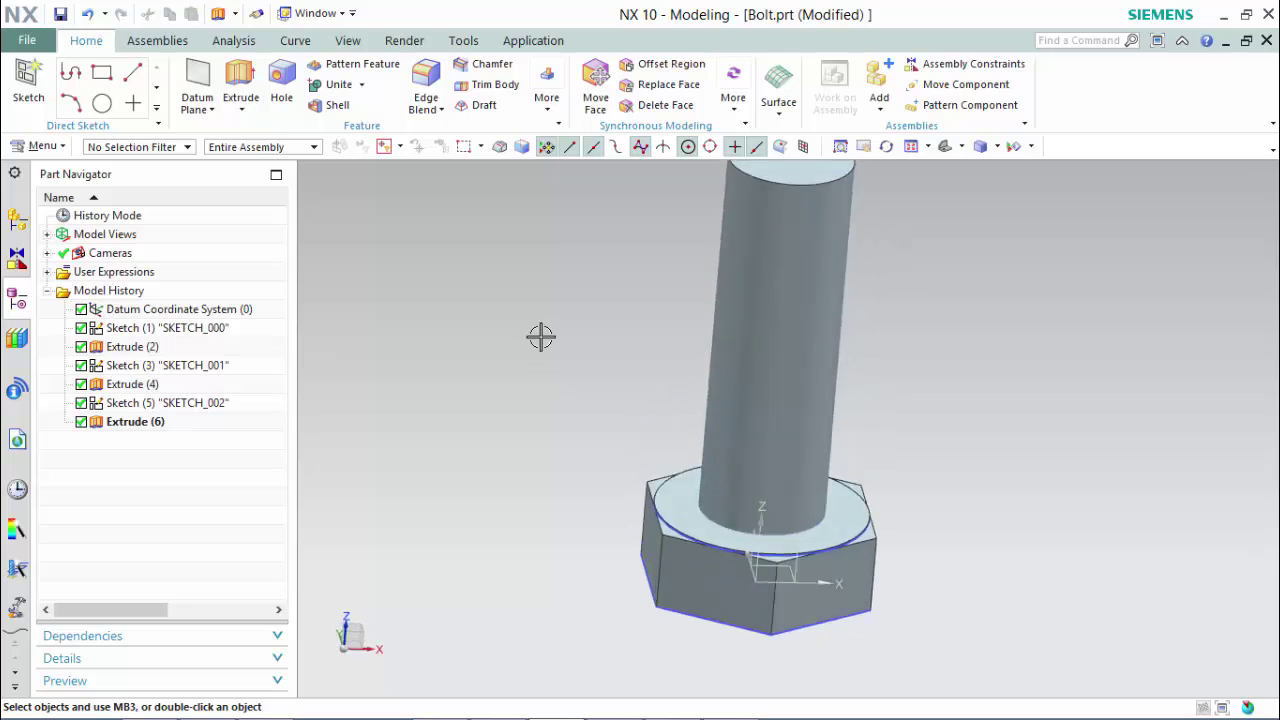
pyautogui.press('F8')
# Start a new sketch on the XZ datum plane.
pyautogui.click(28, 85)
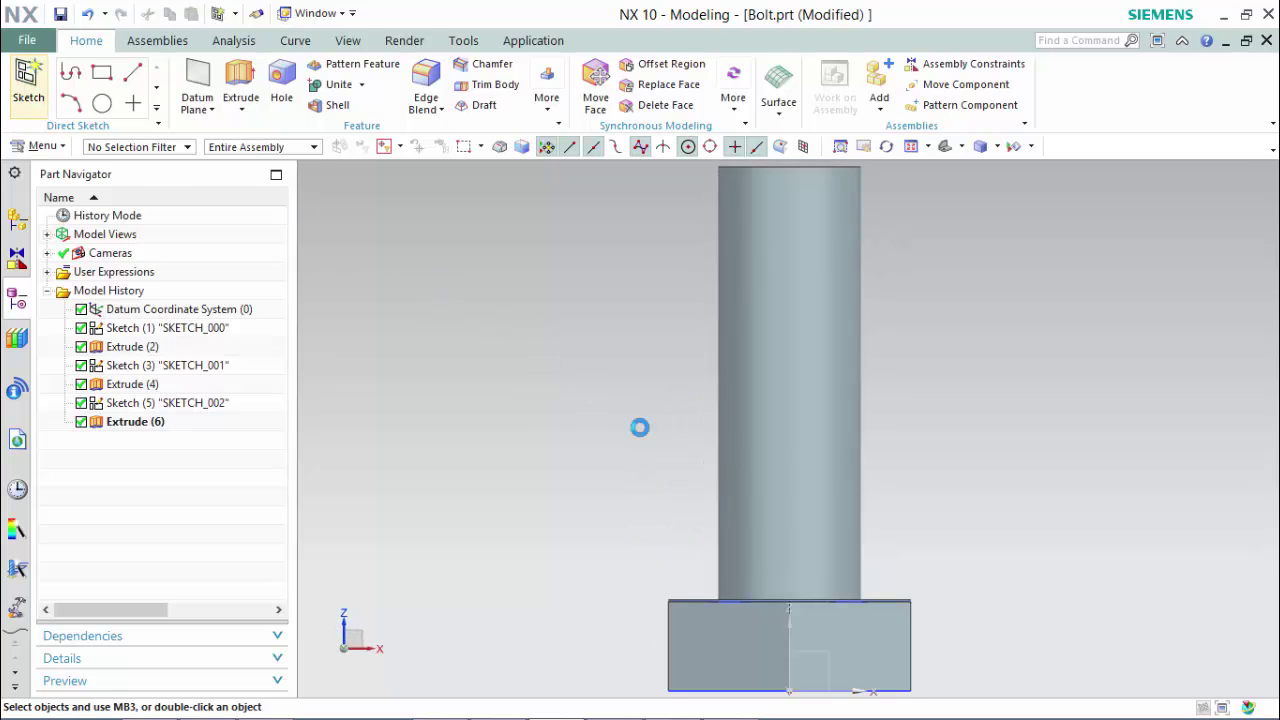
pyautogui.click(823, 651)
pyautogui.click(205, 446)
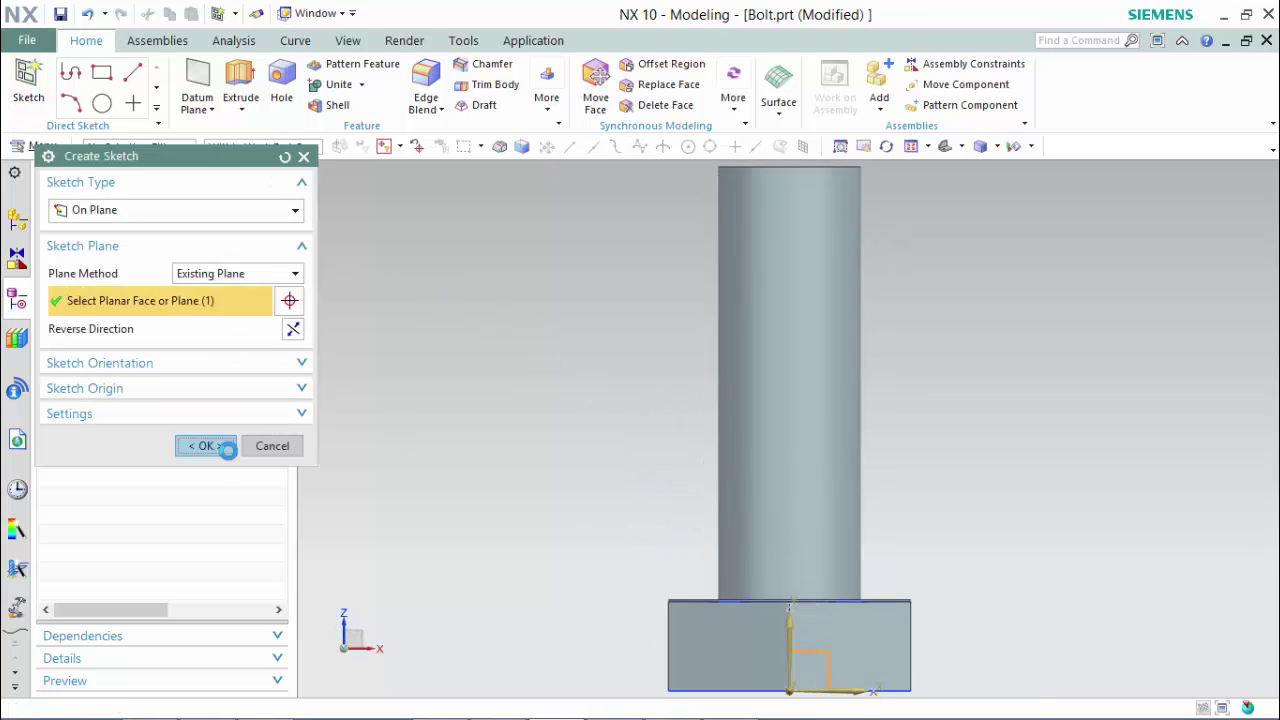
# Draw a closed right triangle with 5 and 3.5 legs at the head's lower corner.
pyautogui.press('l')
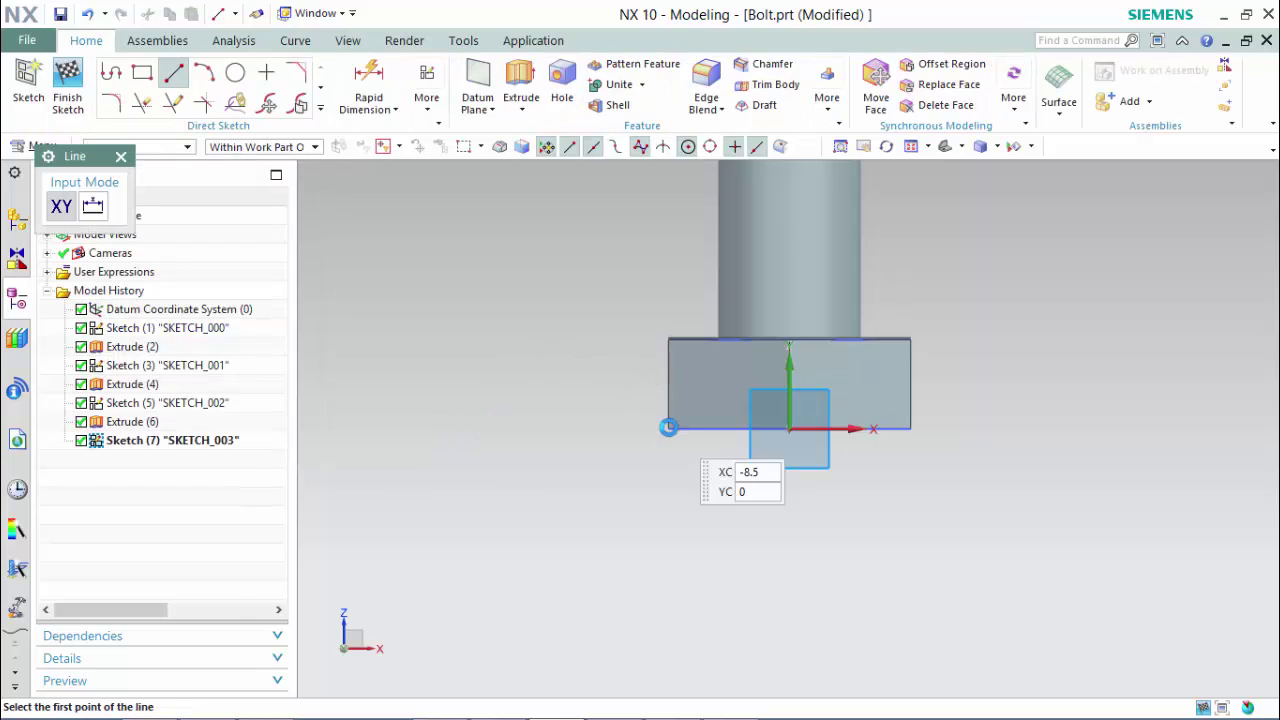
pyautogui.click(668, 428)
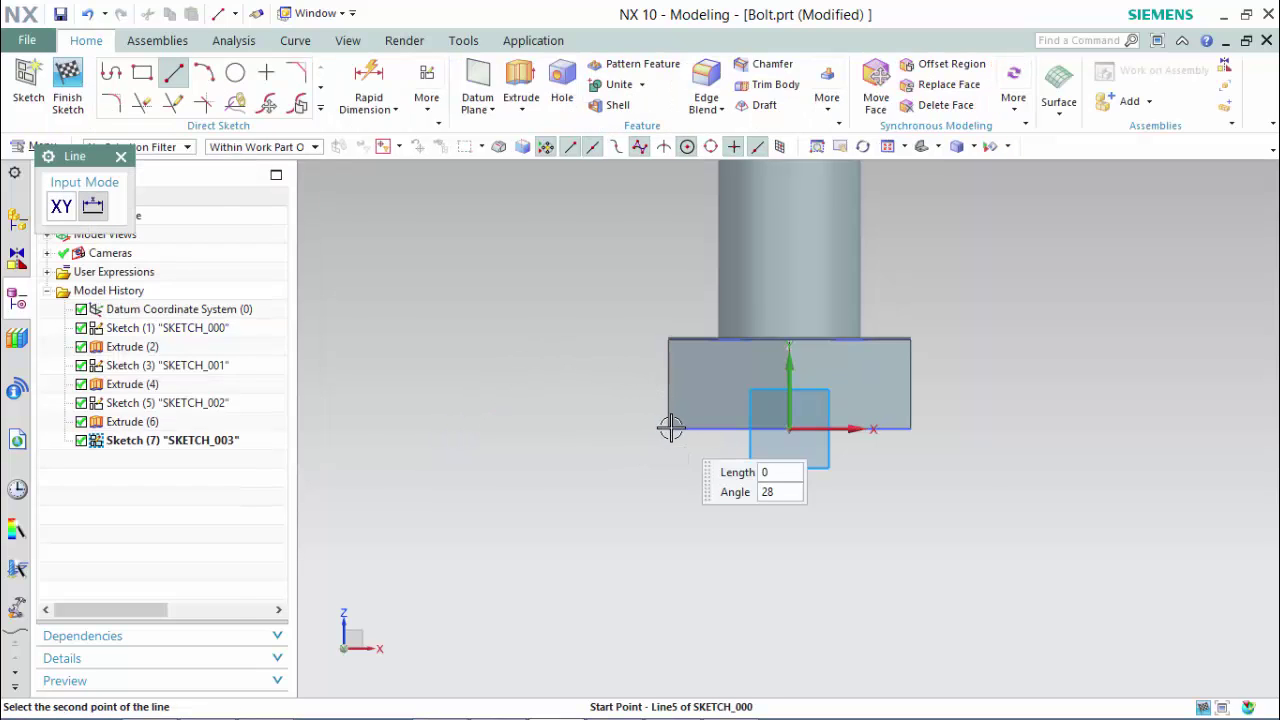
pyautogui.write('5')
pyautogui.press('Return')
pyautogui.click(597, 428)
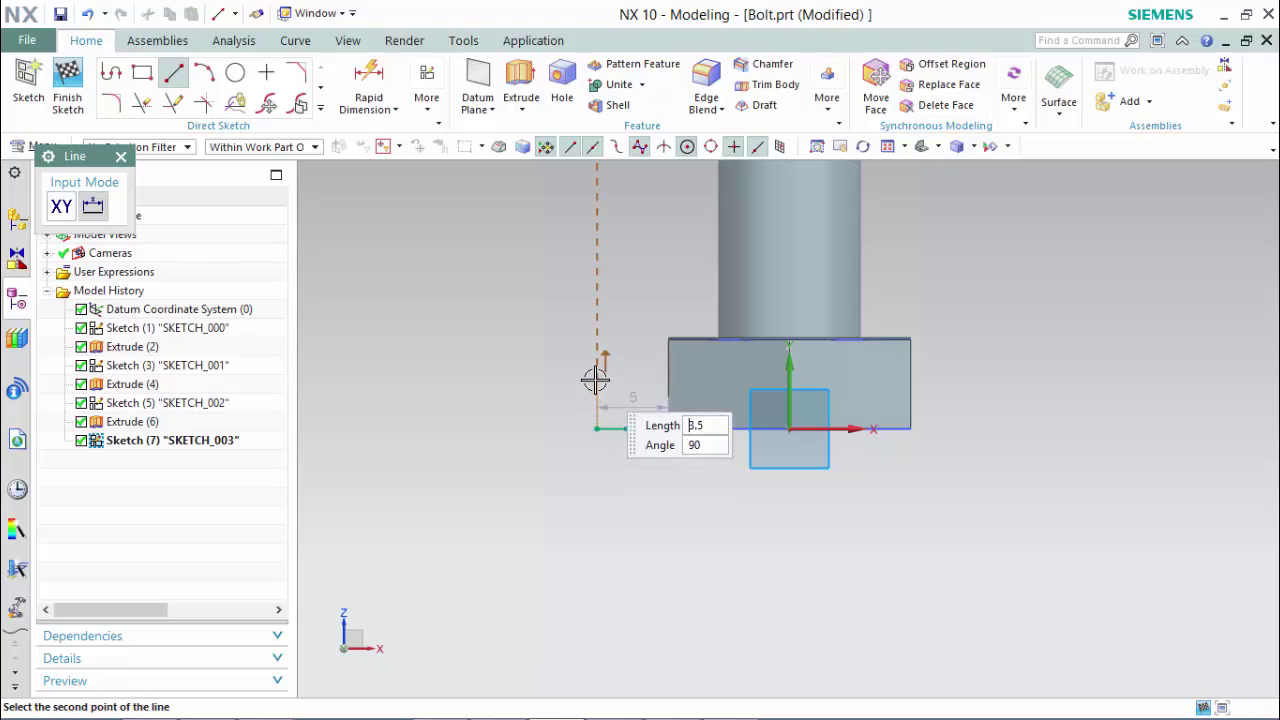
pyautogui.click(595, 379)
pyautogui.click(597, 379)
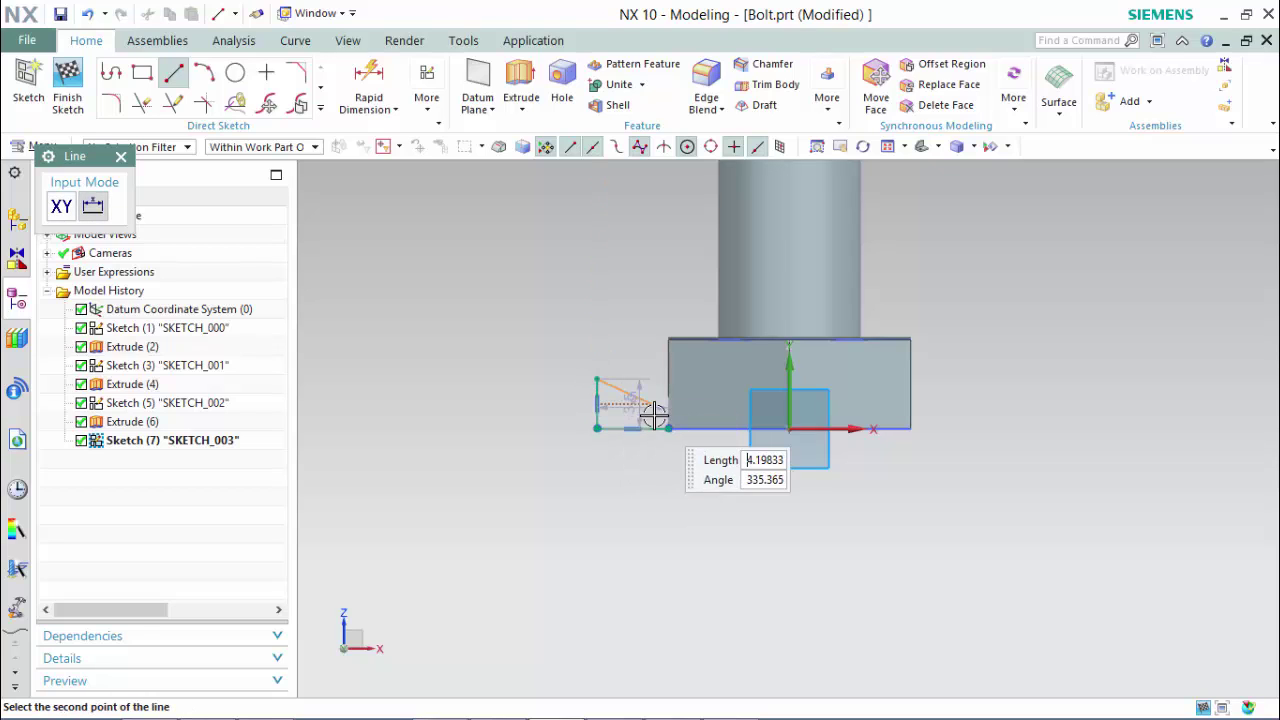
pyautogui.click(670, 428)
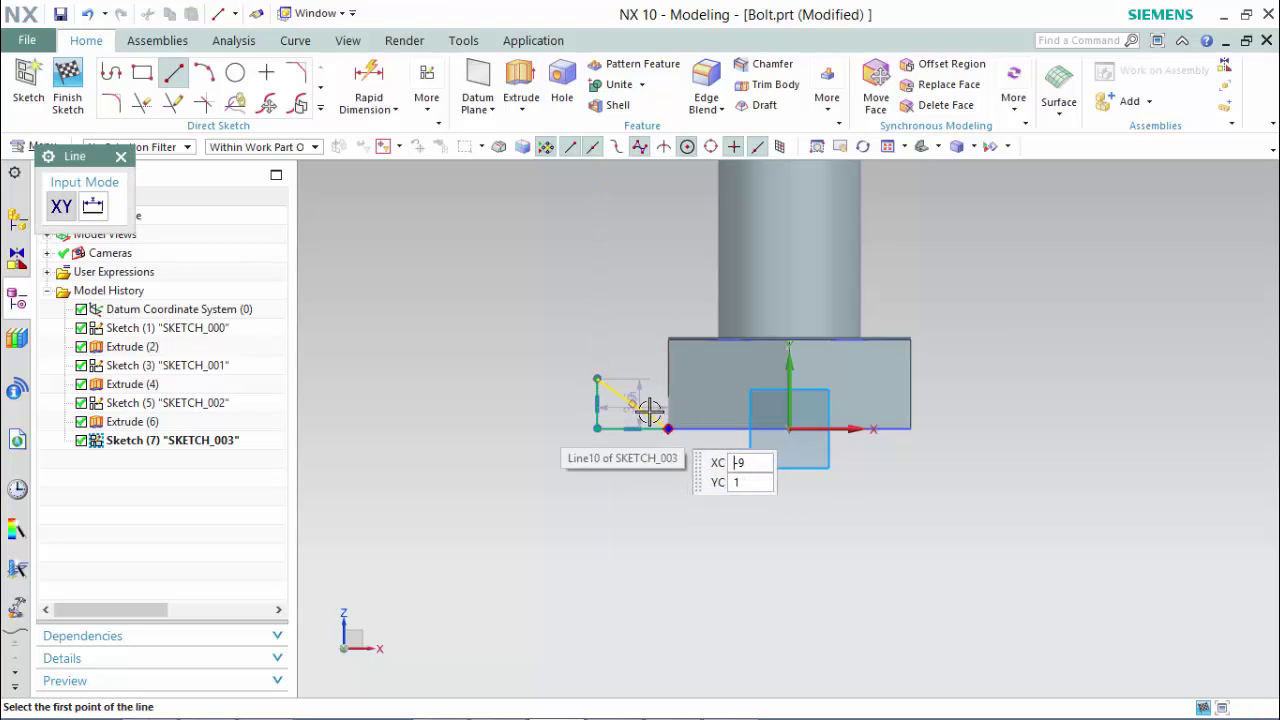
pyautogui.scroll(3, 645, 410)
pyautogui.press('Escape')
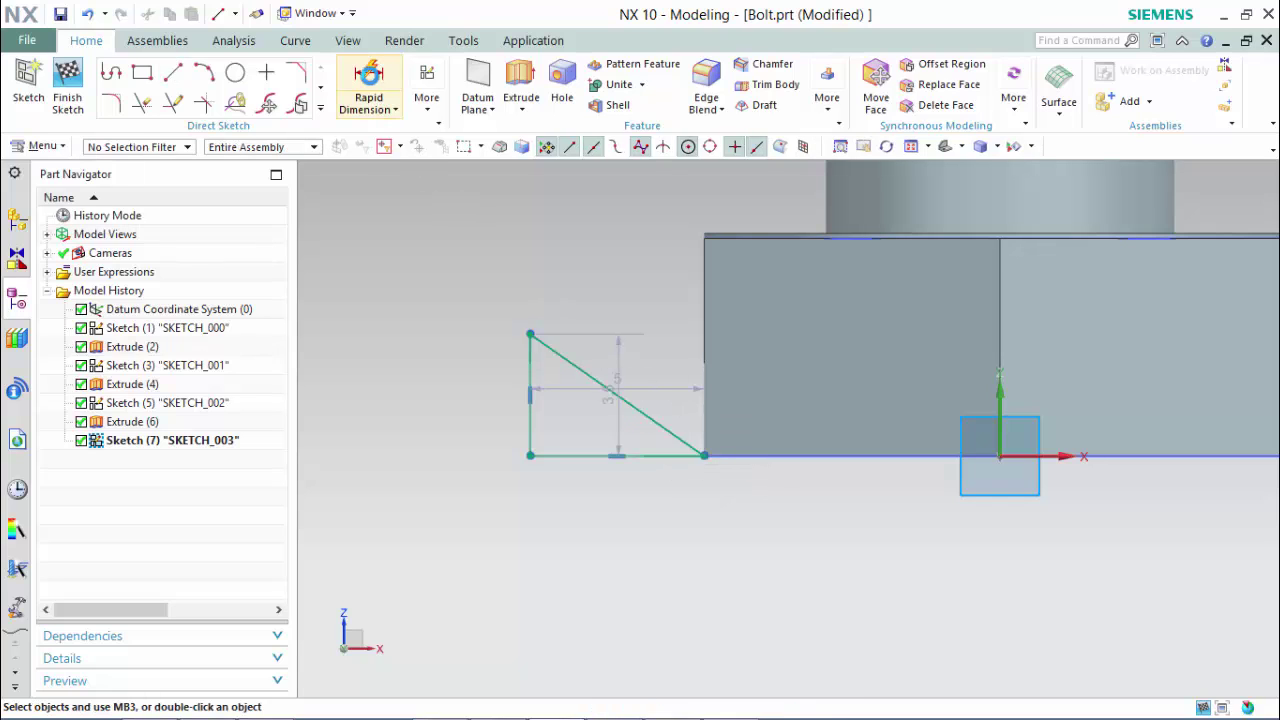
# Dimension the angle between the diagonal and horizontal lines as 30°.
pyautogui.click(369, 78)
pyautogui.click(594, 377)
pyautogui.click(586, 454)
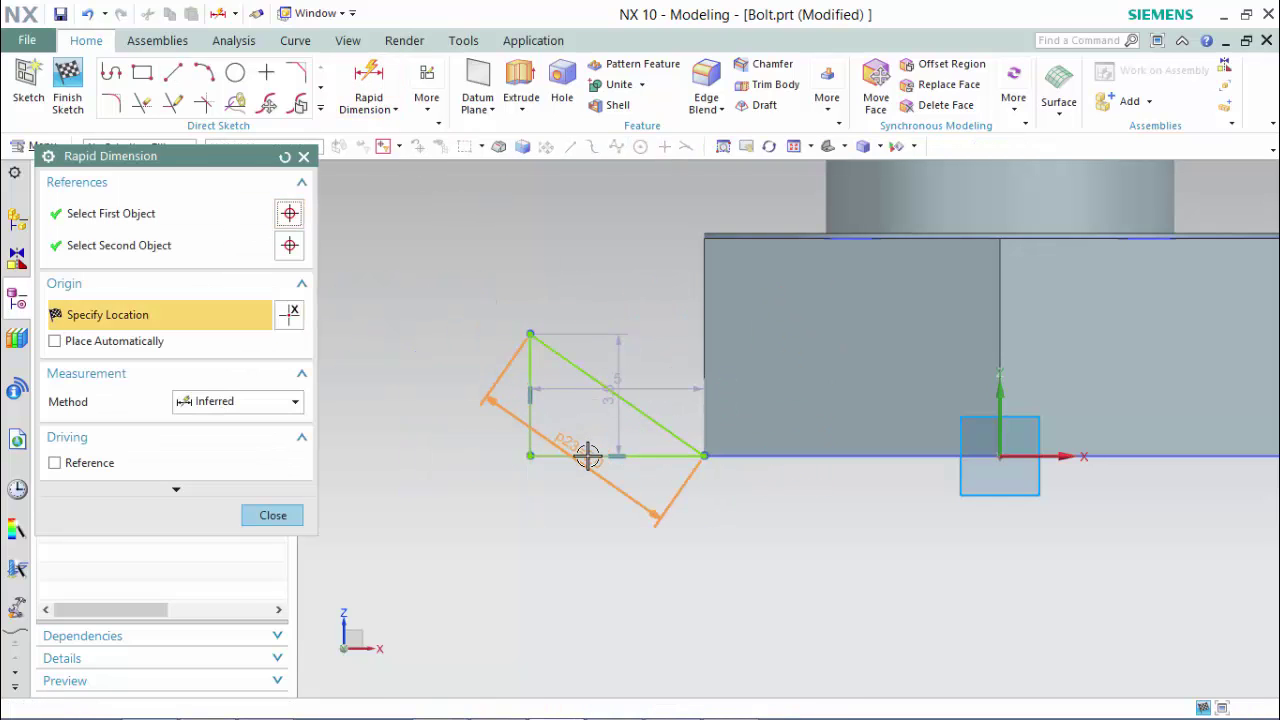
pyautogui.click(420, 386)
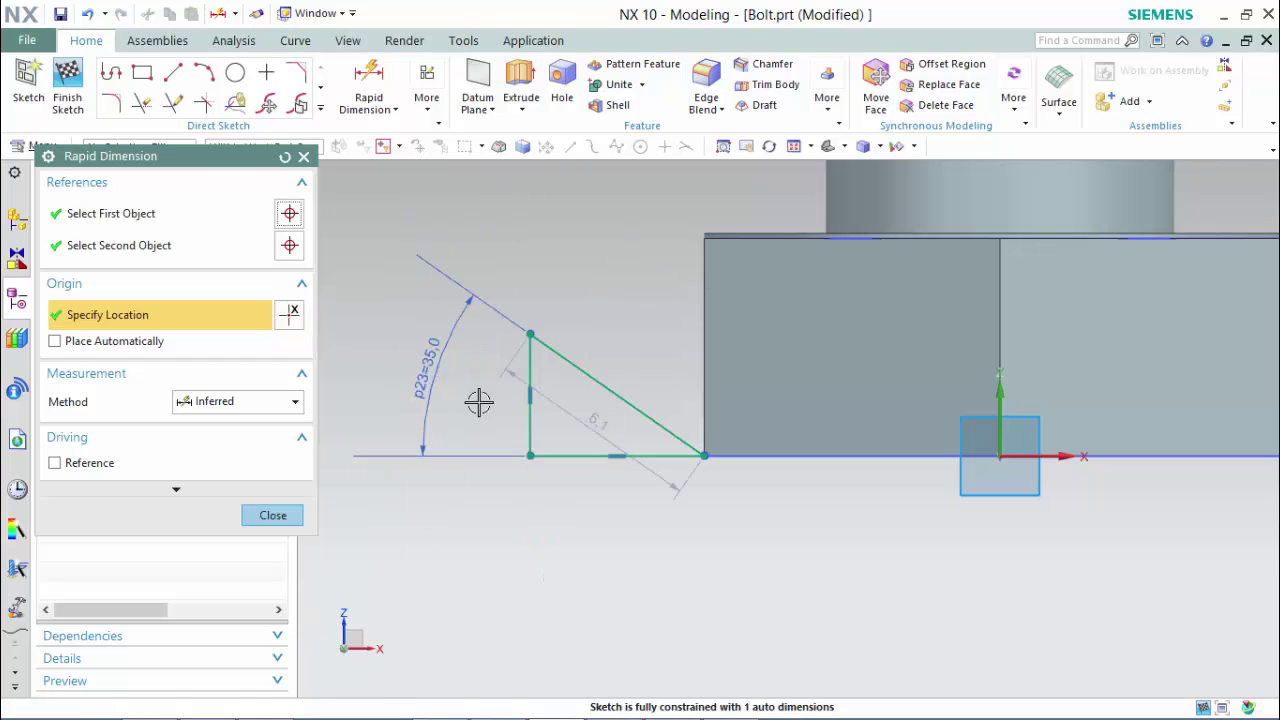
pyautogui.write('3')
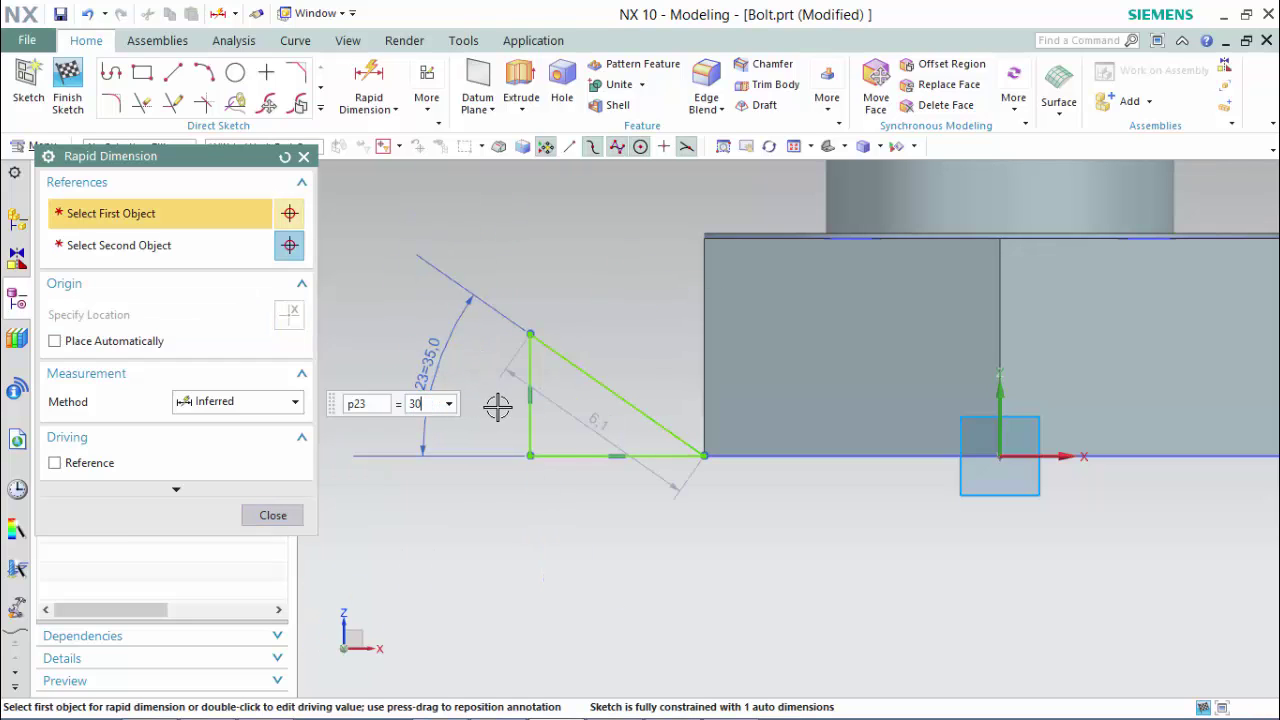
pyautogui.write('0')
pyautogui.press('Return')
pyautogui.click(273, 515)
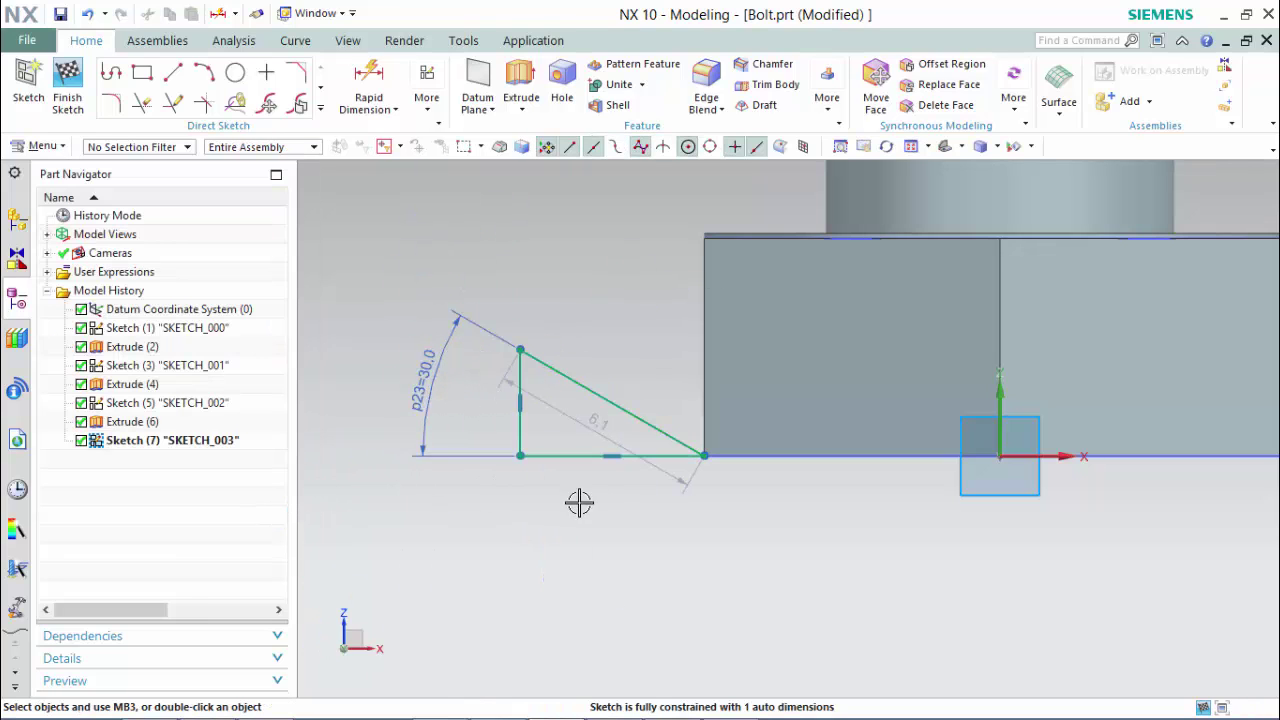
# Set the horizontal distance from the triangle's corner to the origin to S/2.
pyautogui.click(369, 78)
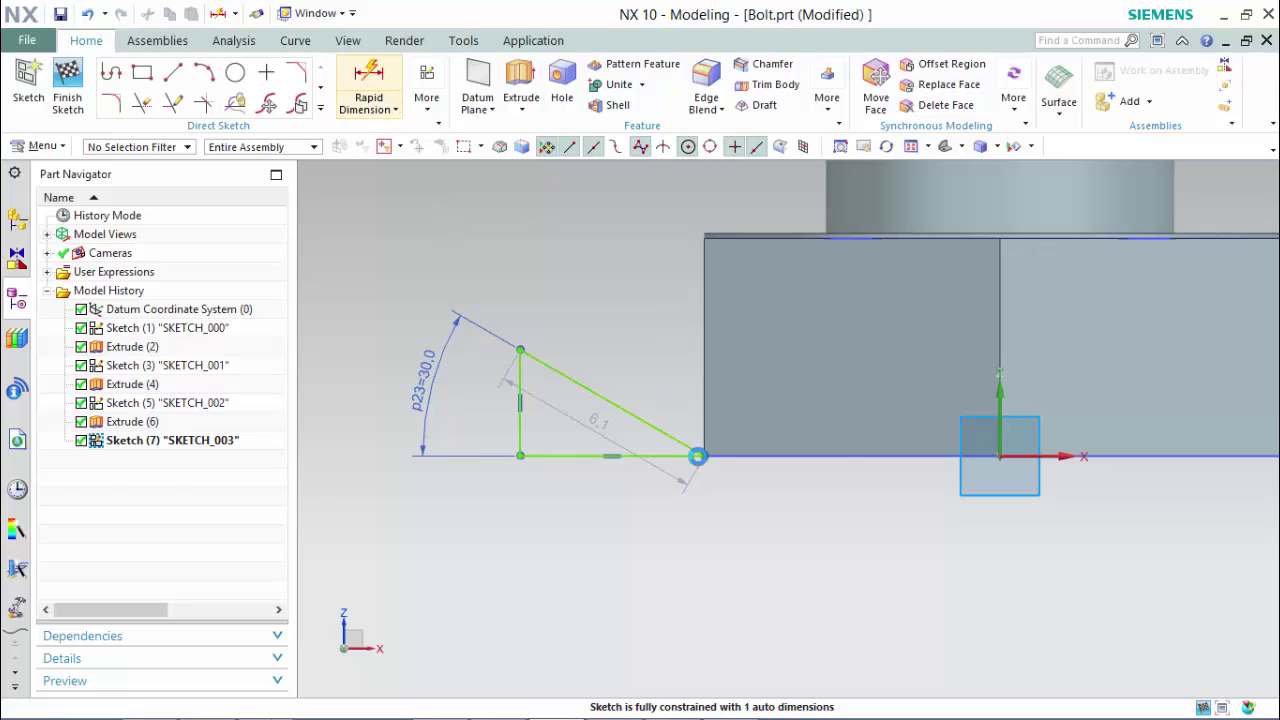
pyautogui.click(707, 458)
pyautogui.click(1000, 455)
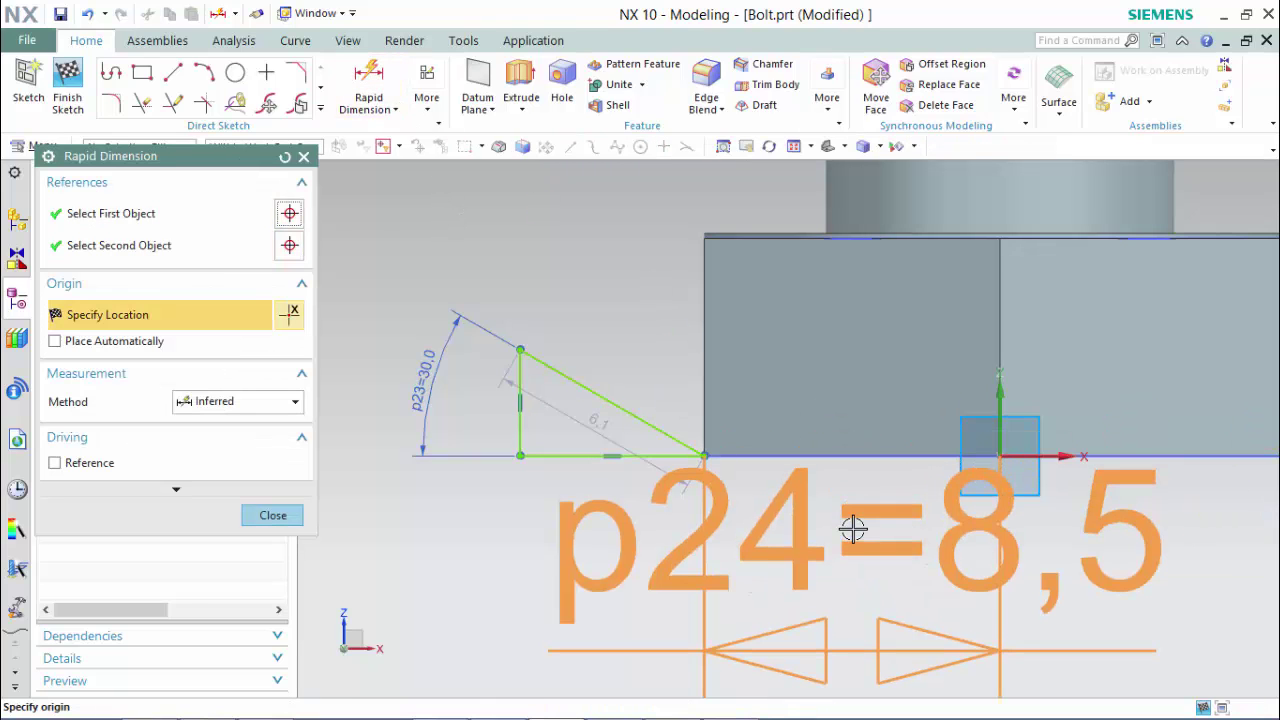
pyautogui.click(846, 530)
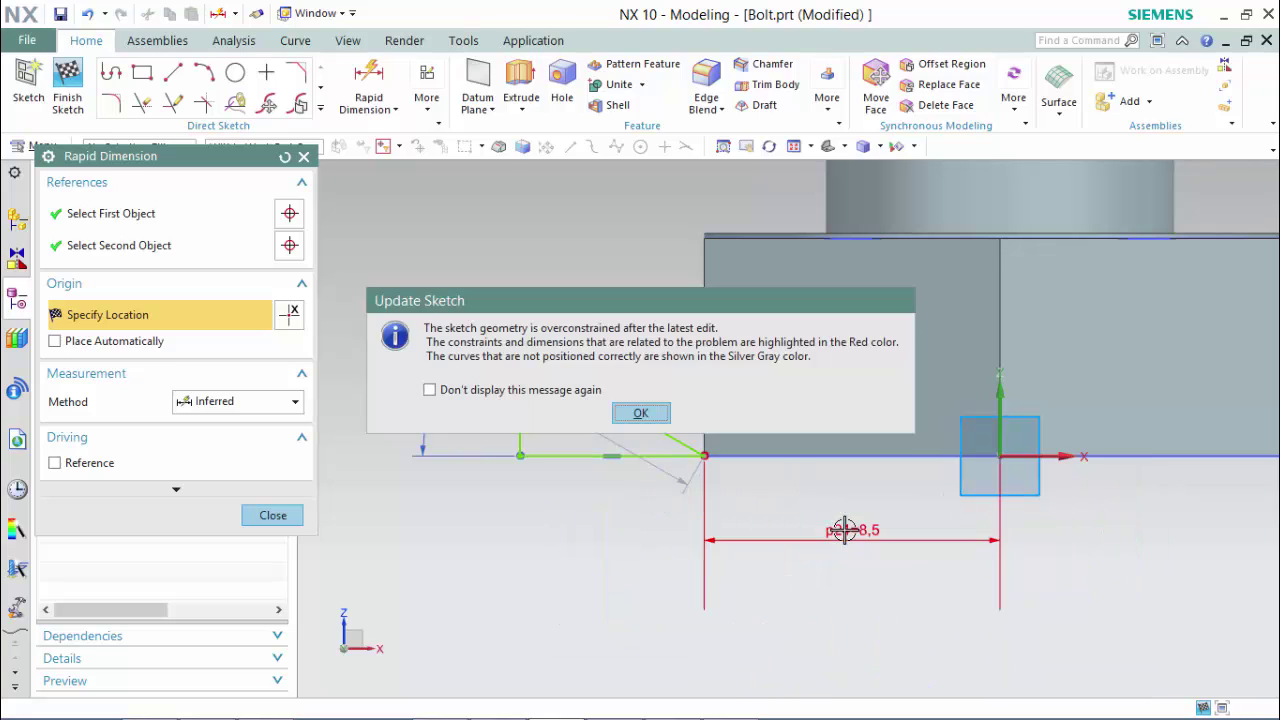
pyautogui.click(641, 413)
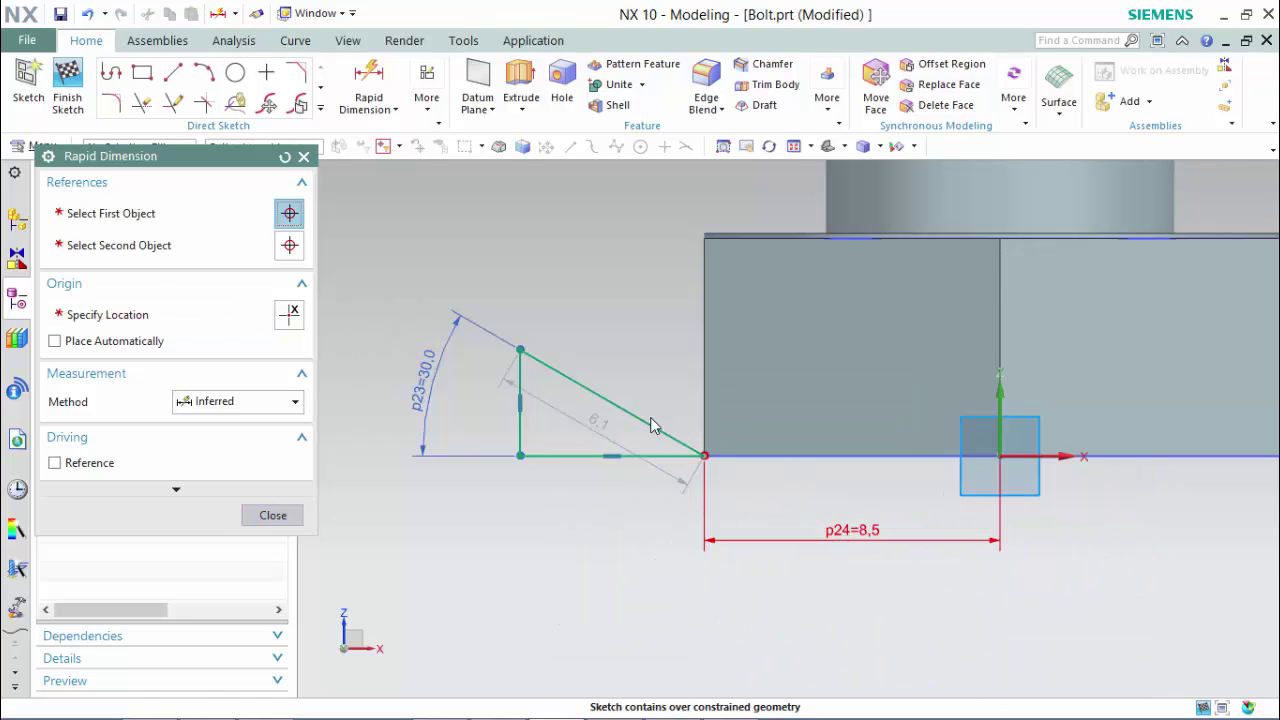
pyautogui.scroll(-1, 844, 489)
pyautogui.write('S/2')
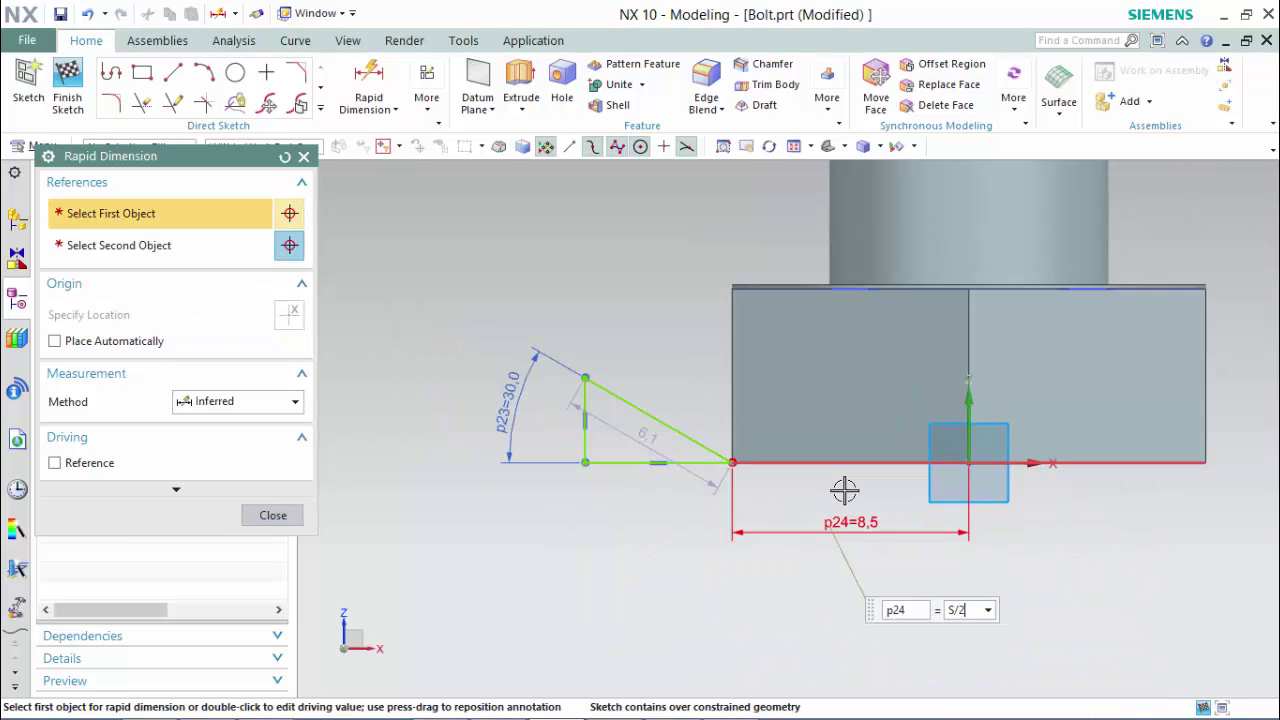
pyautogui.press('Return')
pyautogui.press('Escape')
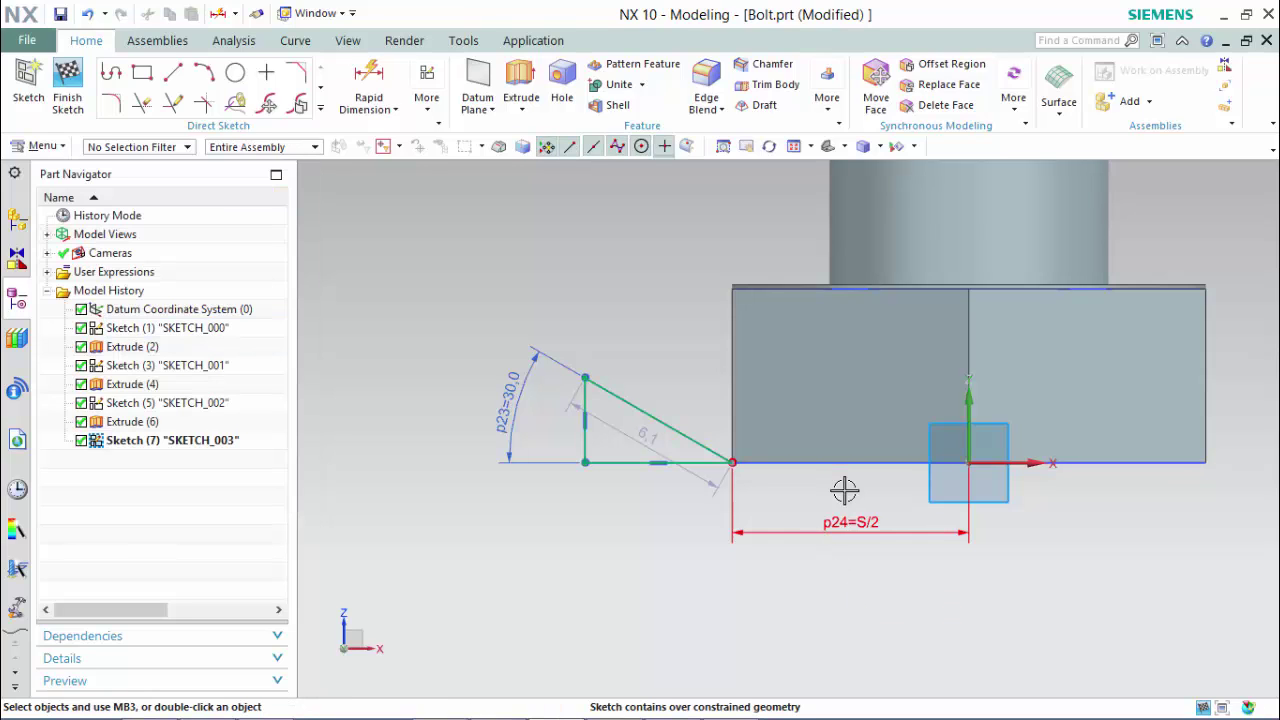
# Delete the overconstraining coincident constraint and finish the triangle sketch.
pyautogui.click(733, 461)
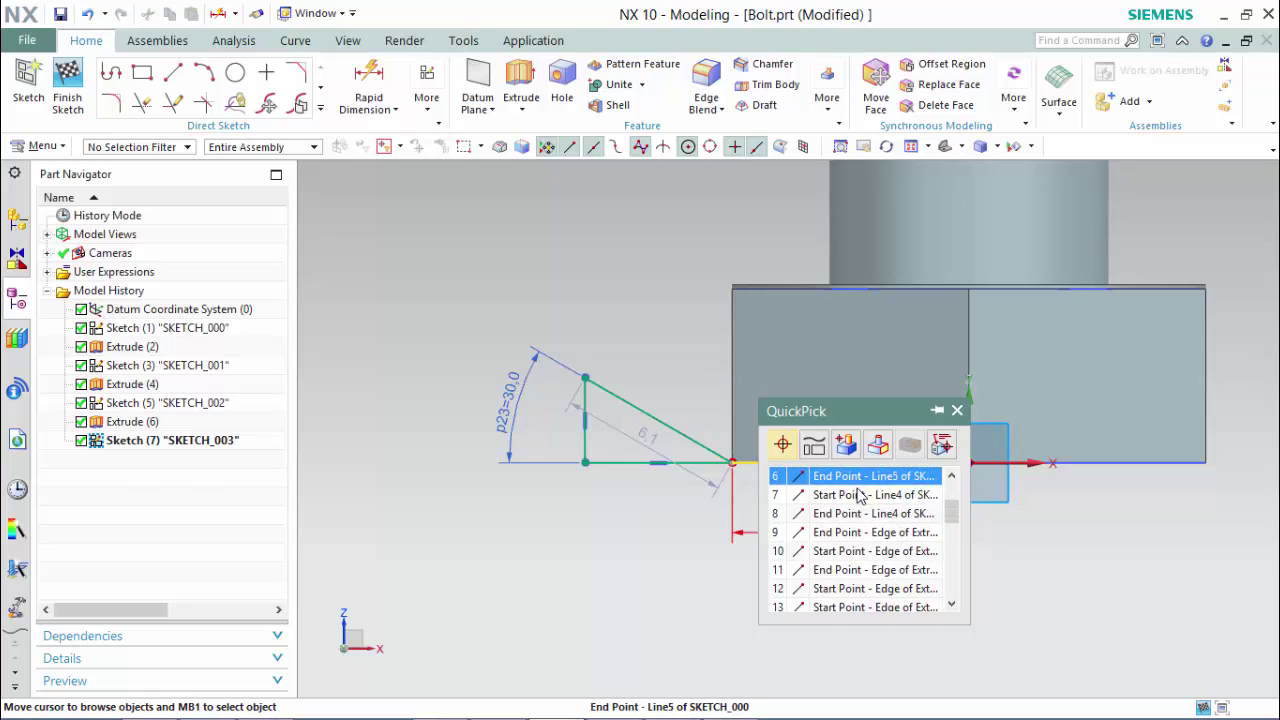
pyautogui.scroll(-4, 856, 485)
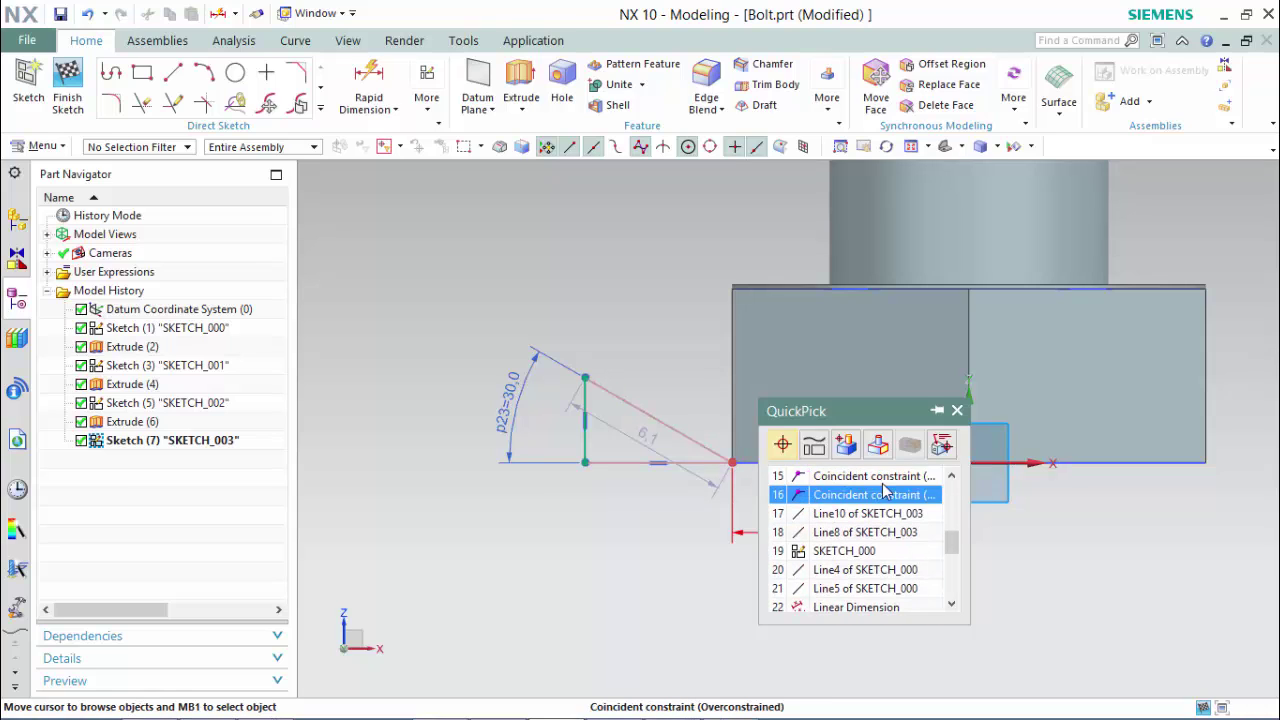
pyautogui.click(866, 477)
pyautogui.press('Delete')
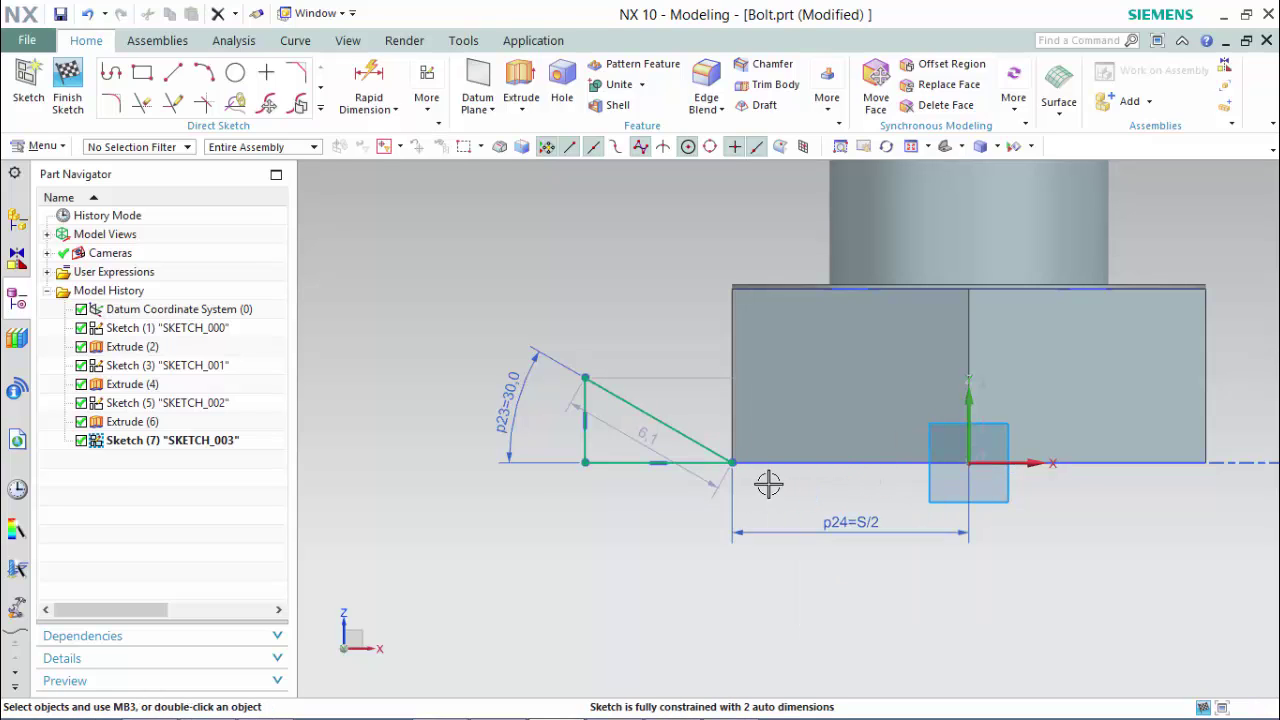
pyautogui.click(67, 85)
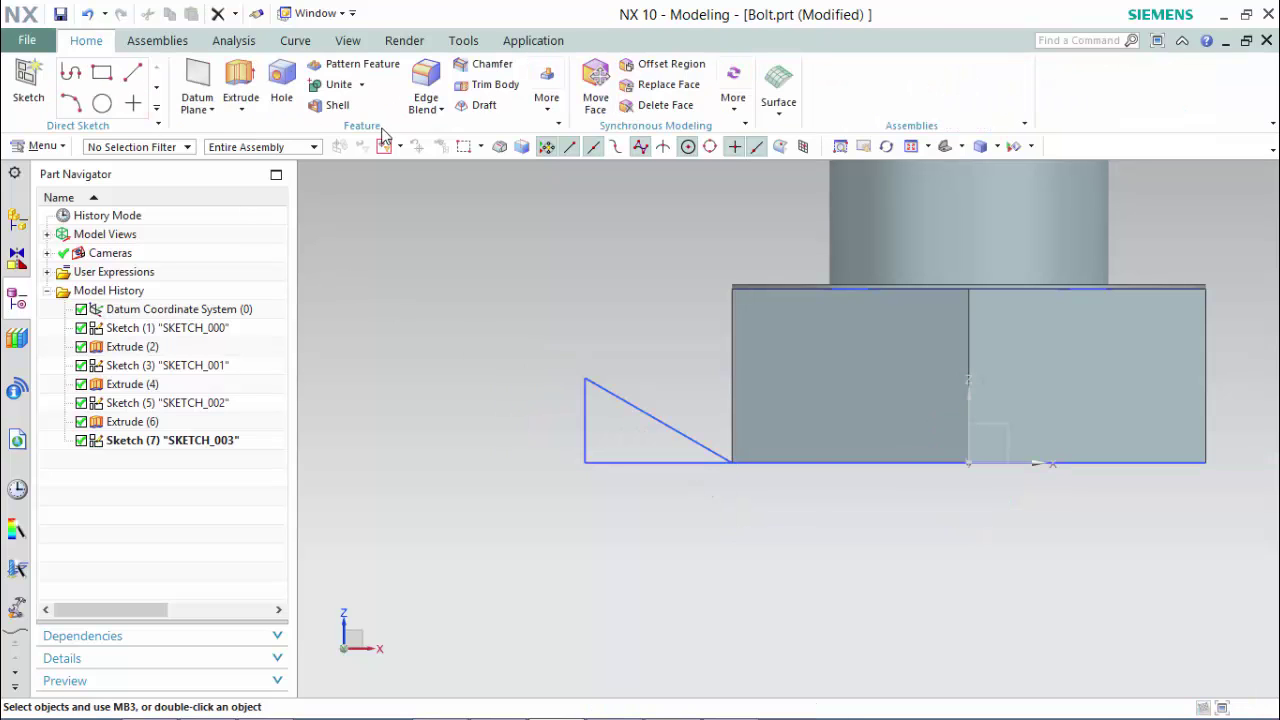
pyautogui.click(240, 110)
# Revolve the triangle 0–360° about the Z axis through the origin, subtracting it from the hex head.
pyautogui.click(262, 150)
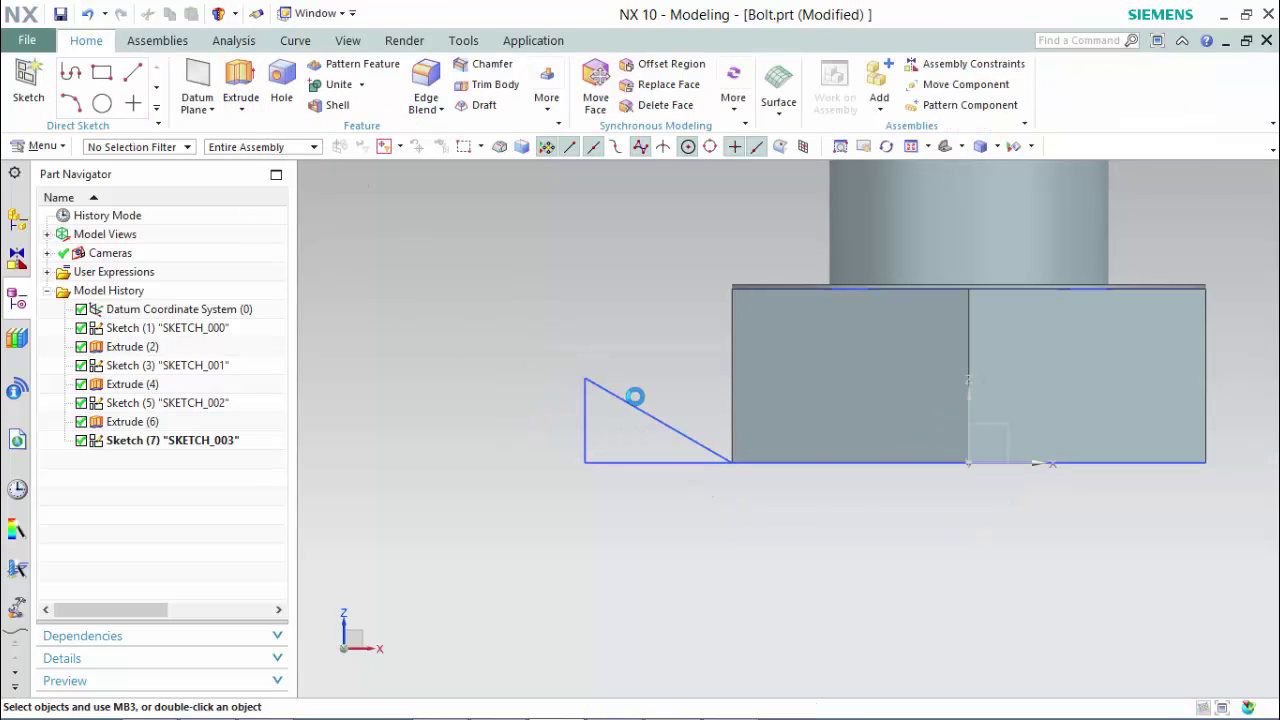
pyautogui.click(628, 668)
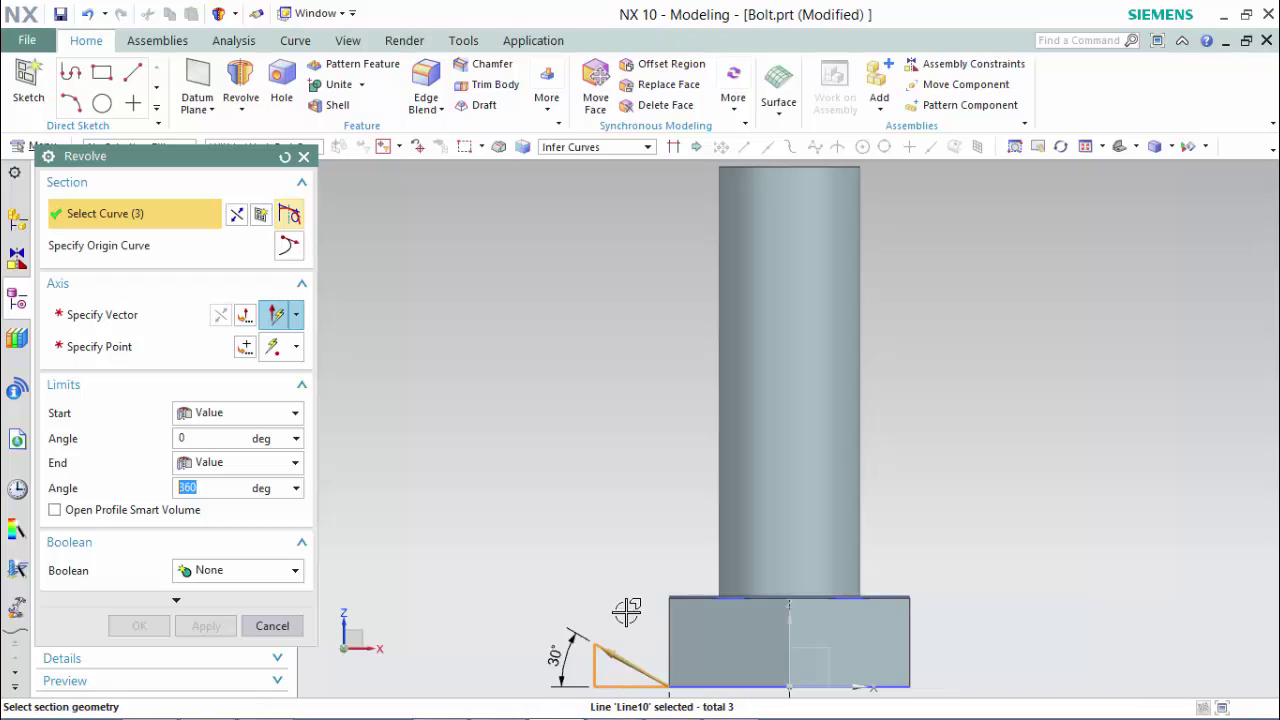
pyautogui.keyDown('shift'); pyautogui.moveTo(637, 529); pyautogui.dragTo(600, 434, button='middle'); pyautogui.keyUp('shift')
pyautogui.click(177, 318)
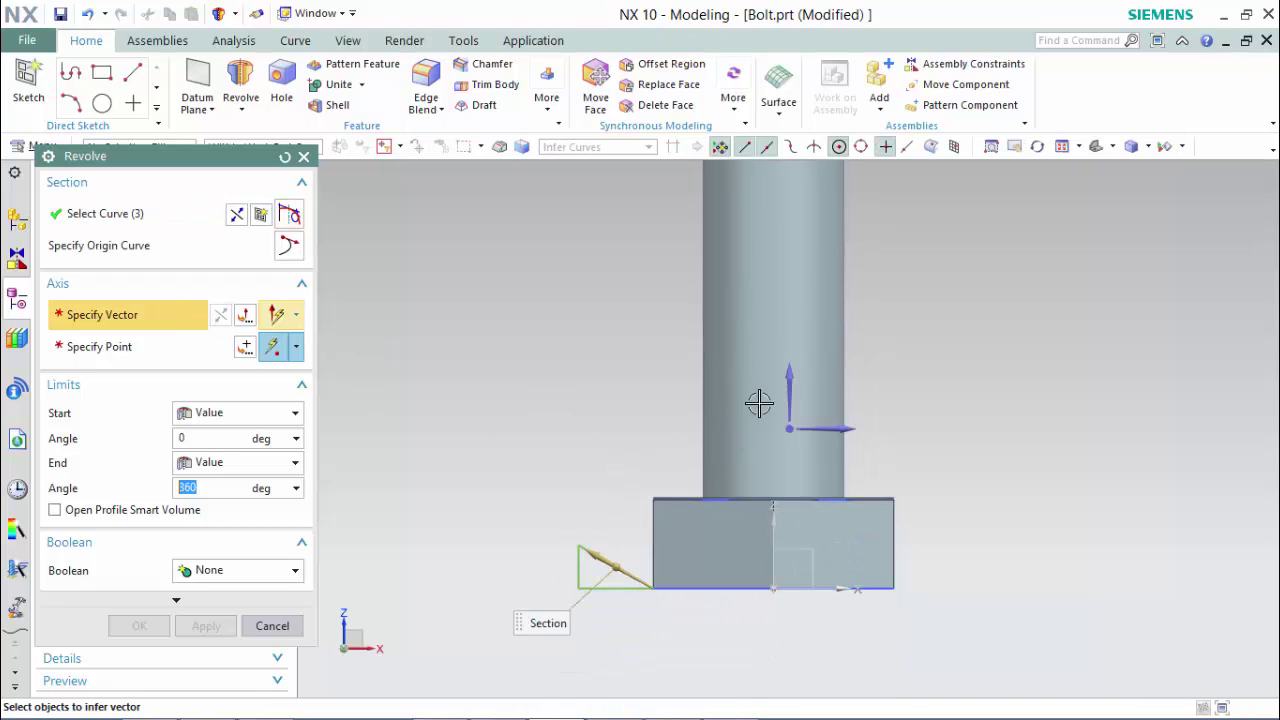
pyautogui.click(782, 378)
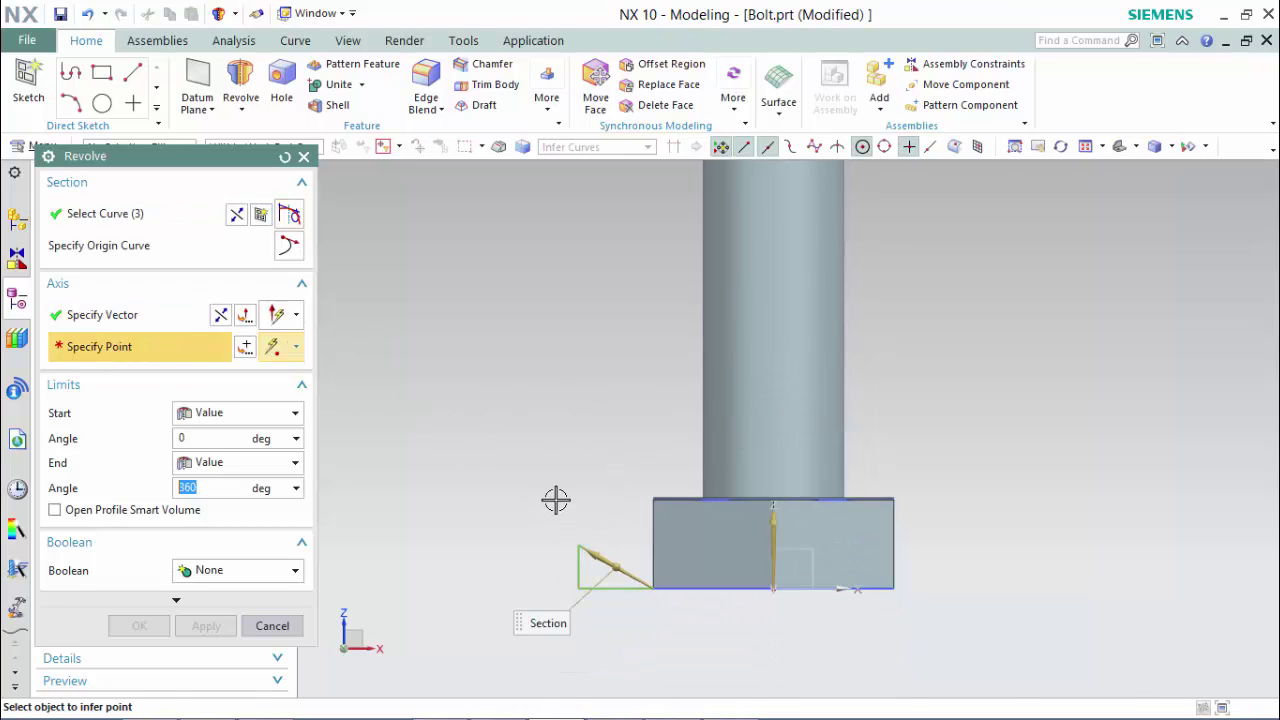
pyautogui.moveTo(557, 500); pyautogui.dragTo(549, 462, button='middle')
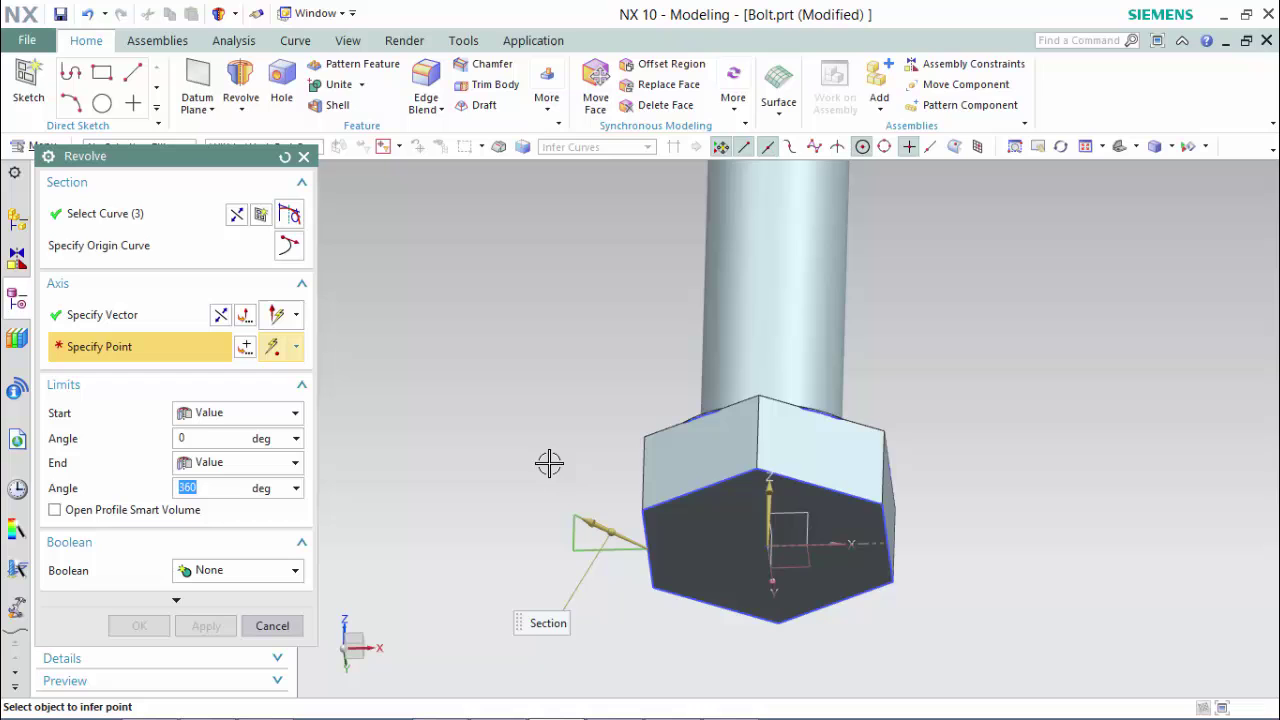
pyautogui.click(767, 550)
pyautogui.moveTo(523, 405); pyautogui.dragTo(533, 452, button='middle')
pyautogui.click(238, 576)
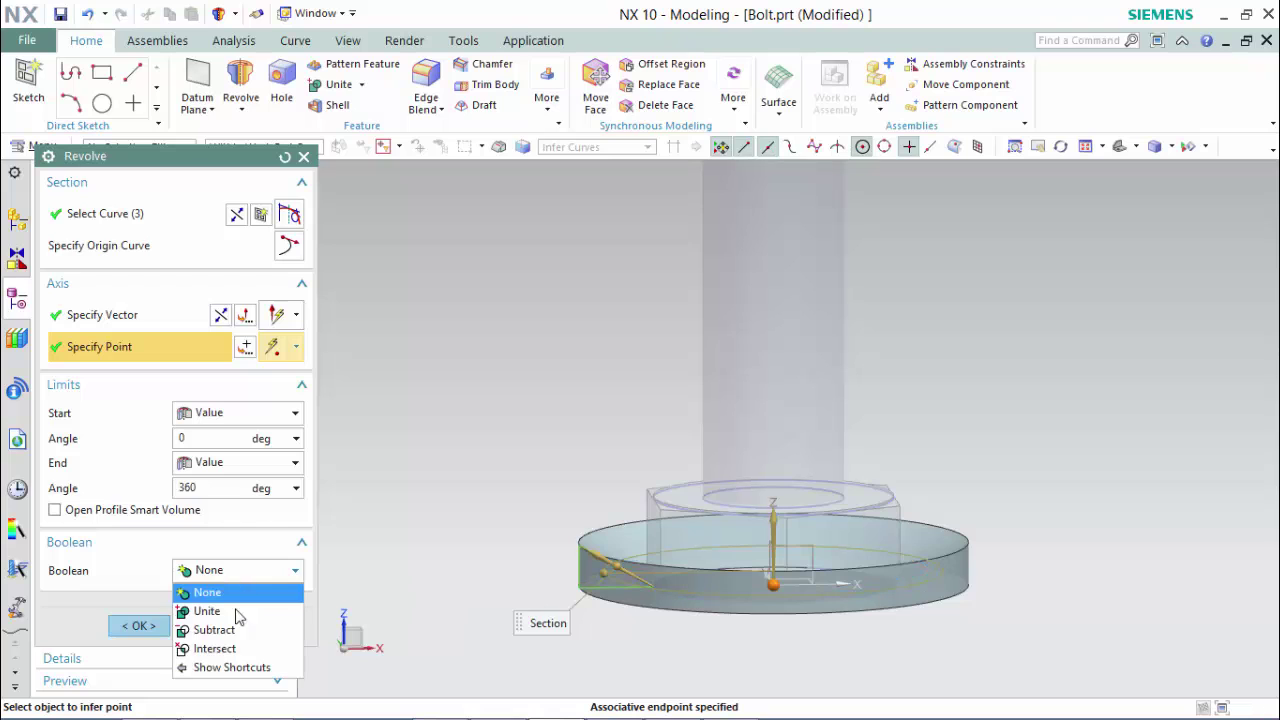
pyautogui.click(214, 630)
pyautogui.click(668, 526)
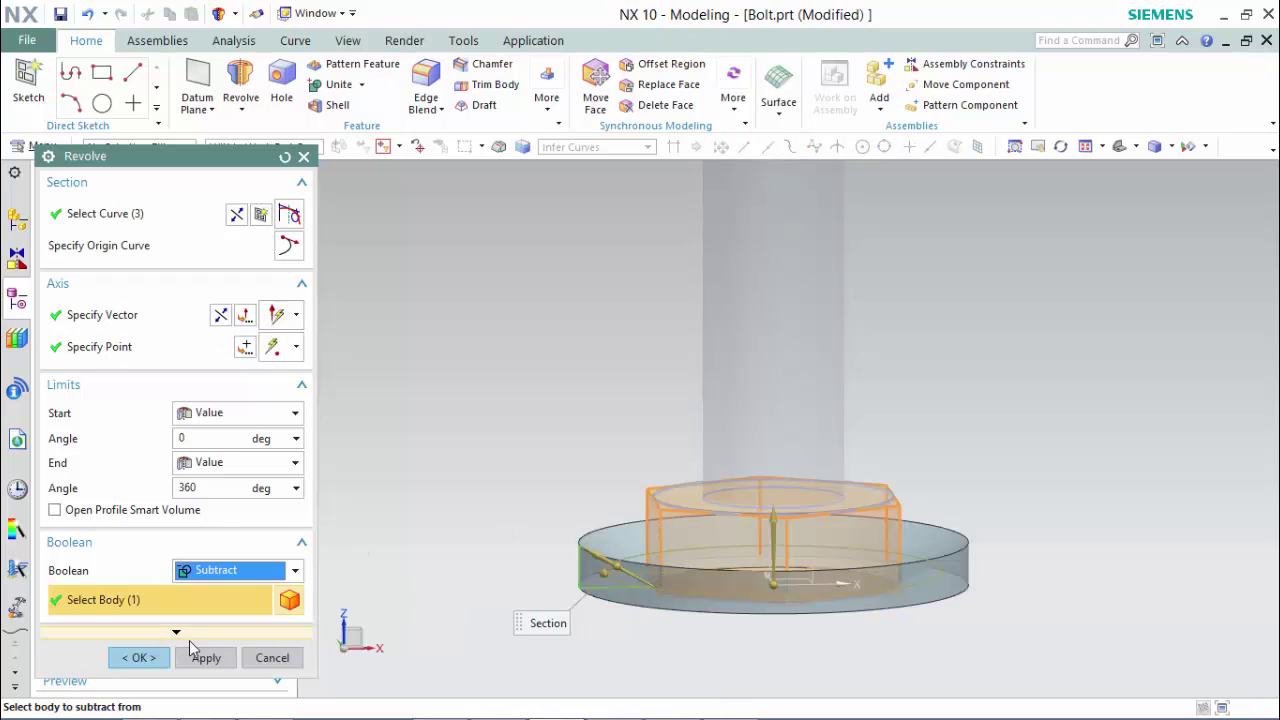
pyautogui.press('Home')
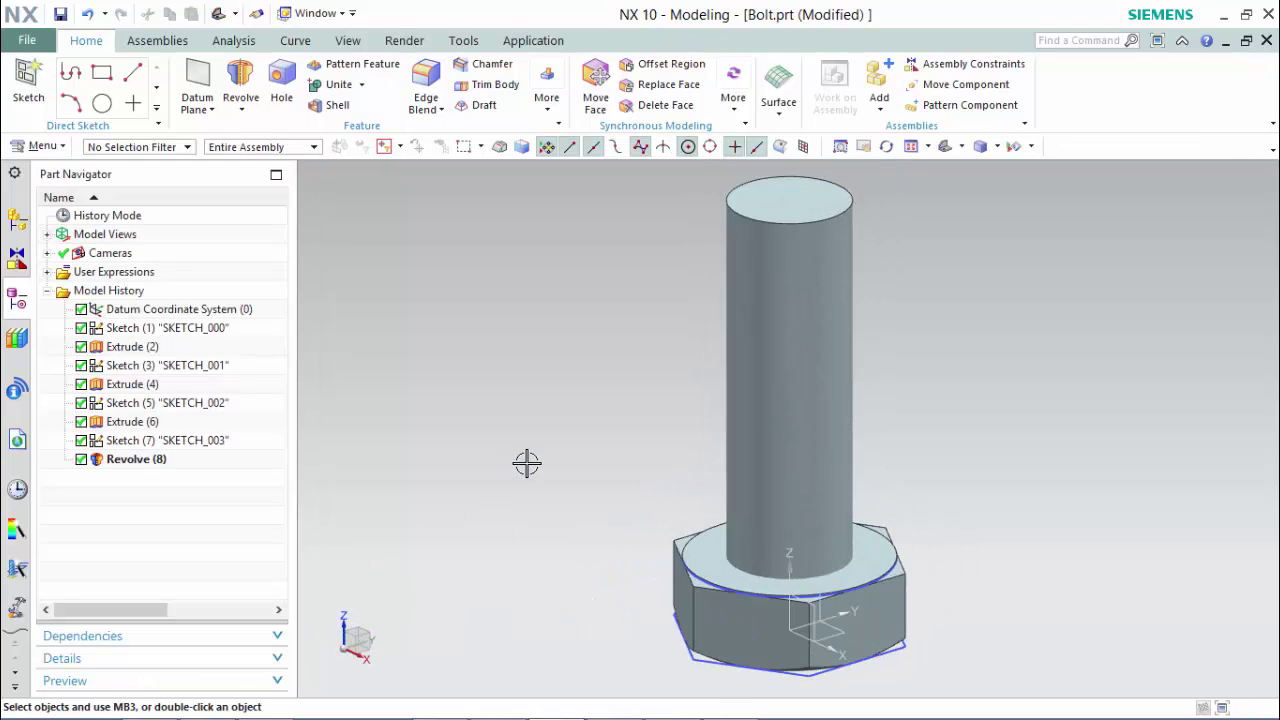
# Add a detailed thread to the shank with minor diameter D2, length b and pitch P.
pyautogui.moveTo(528, 455); pyautogui.dragTo(567, 284, button='middle')
pyautogui.press('Home')
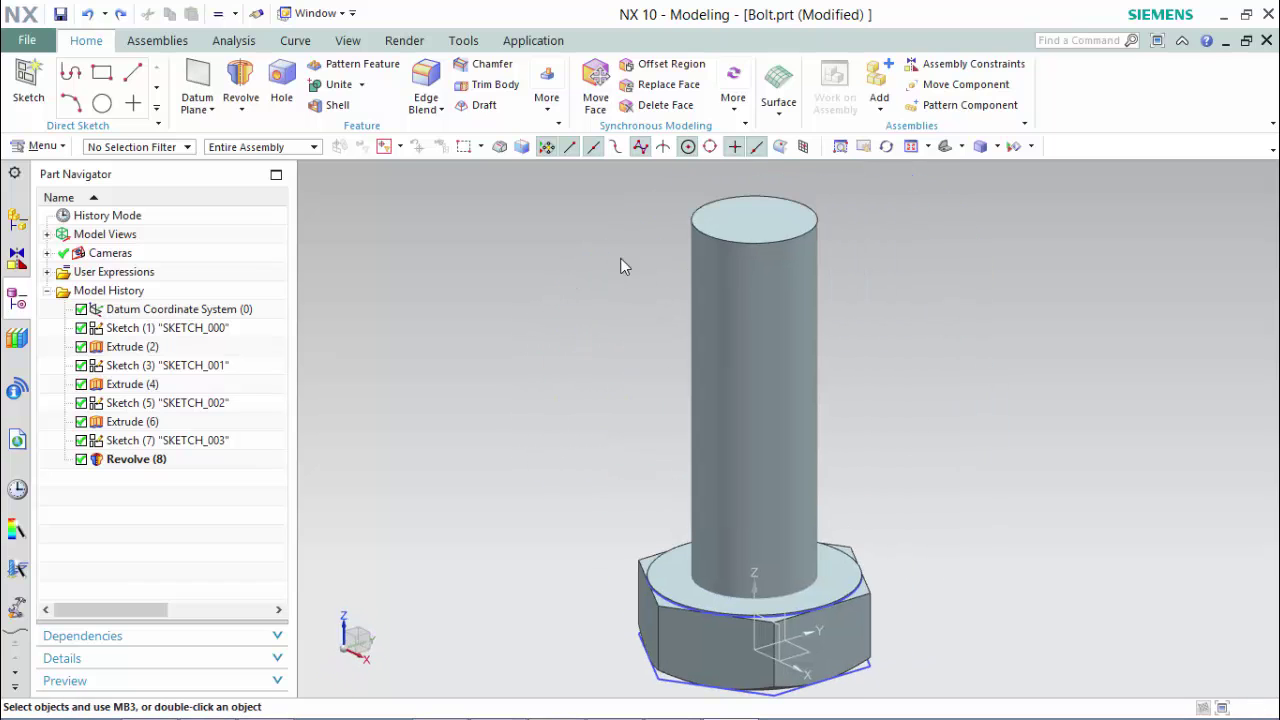
pyautogui.click(55, 146)
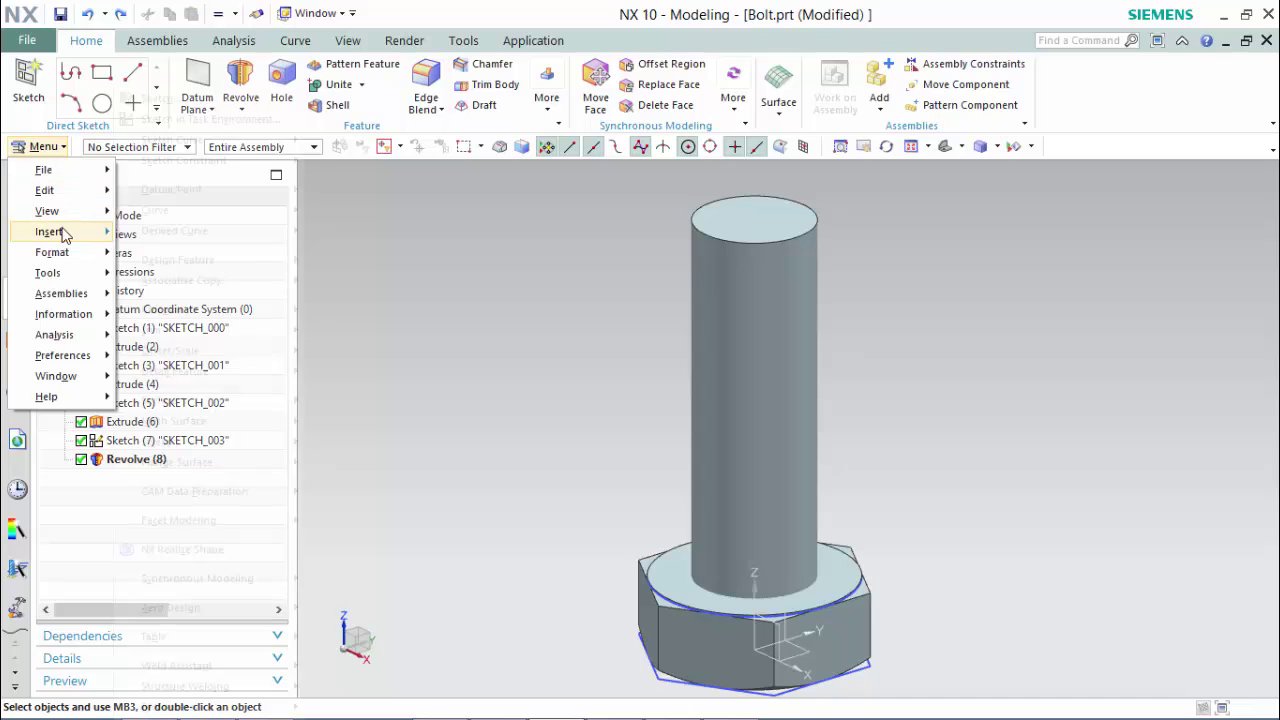
pyautogui.moveTo(66, 233)
pyautogui.moveTo(214, 260)
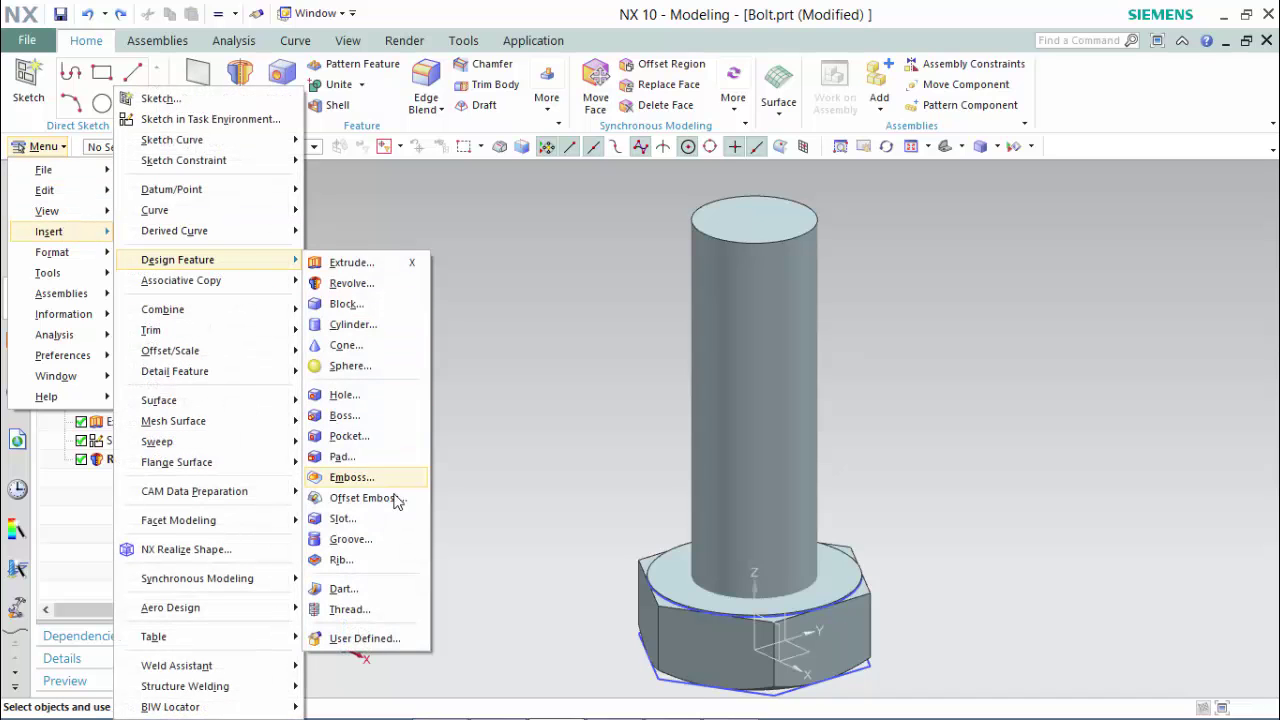
pyautogui.click(386, 614)
pyautogui.click(750, 255)
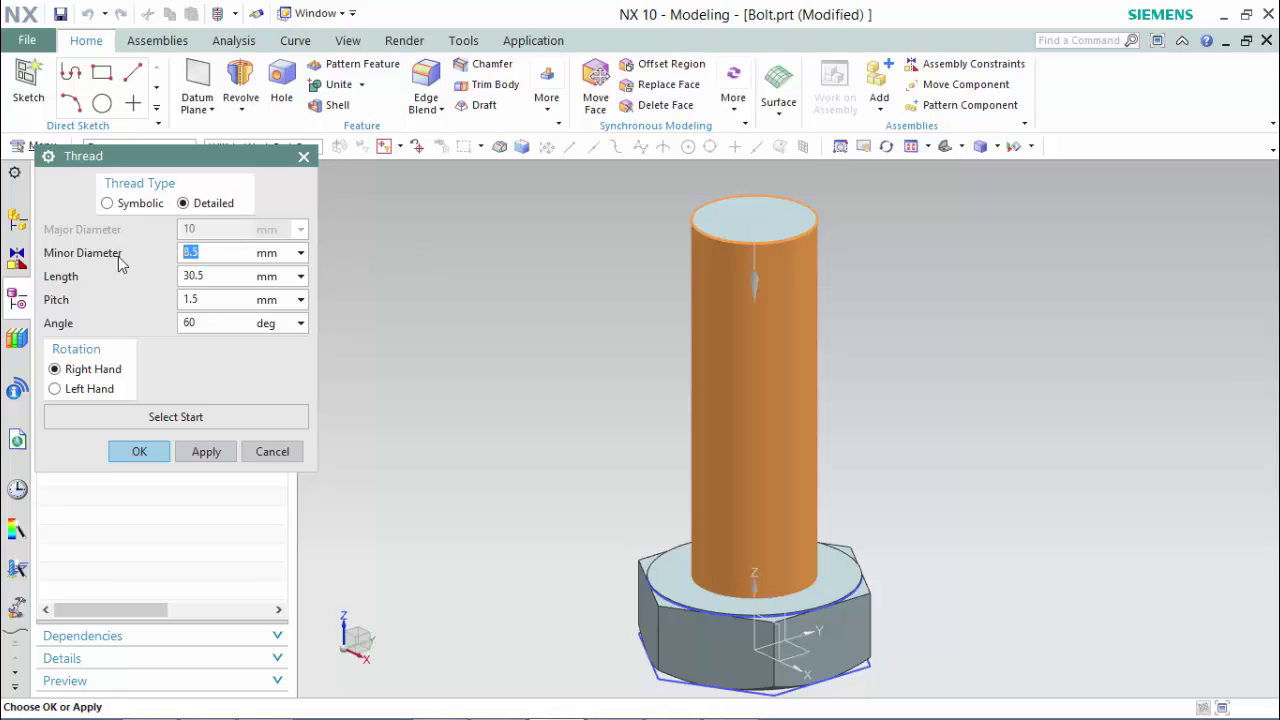
pyautogui.write('D2')
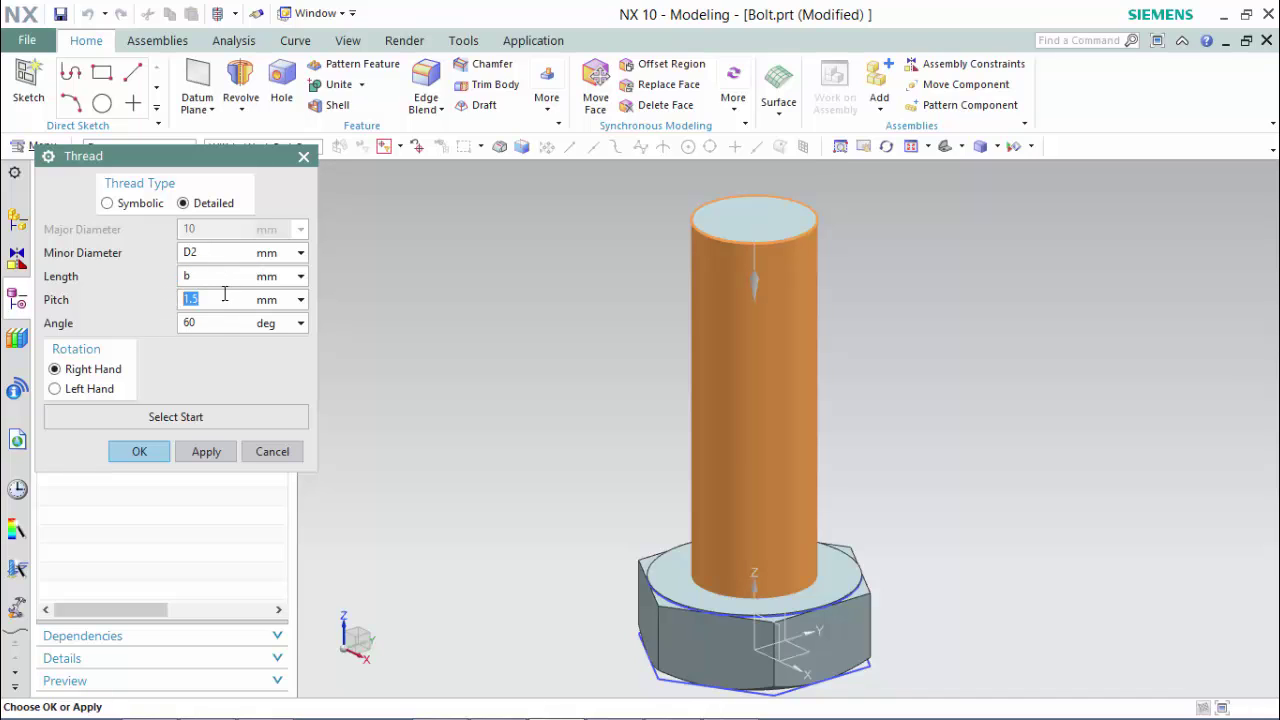
pyautogui.write('P')
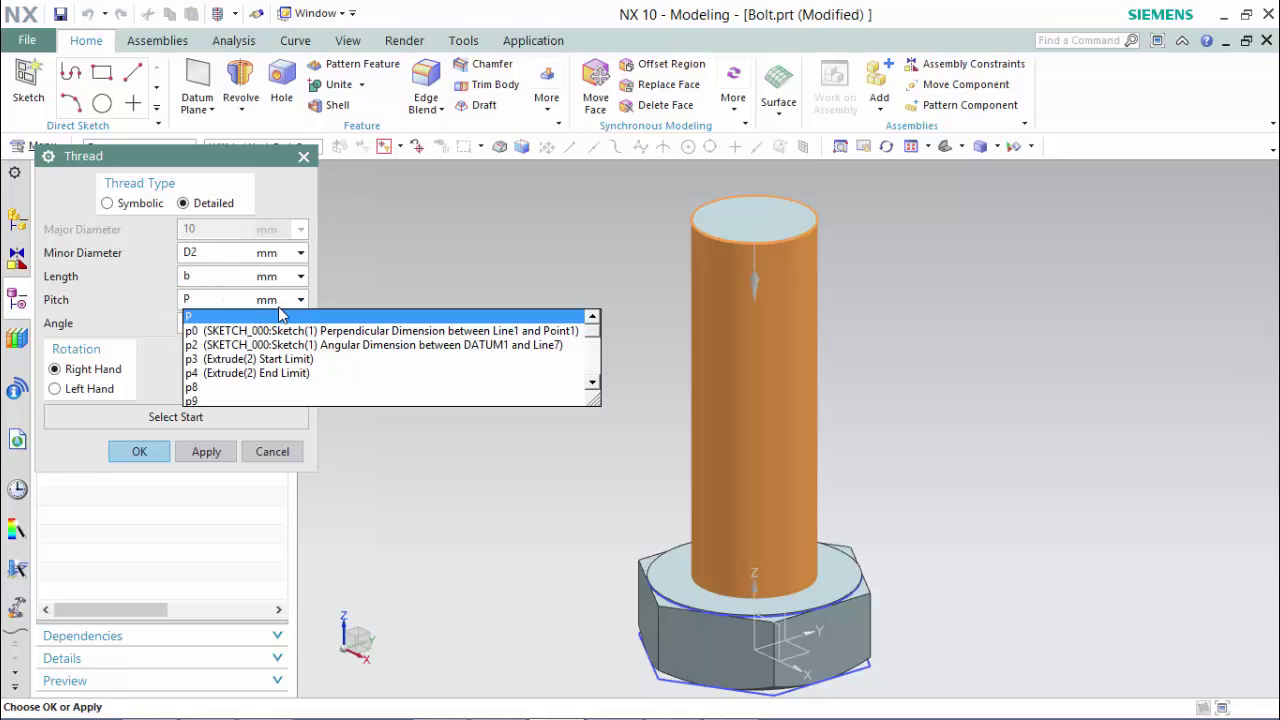
pyautogui.click(280, 316)
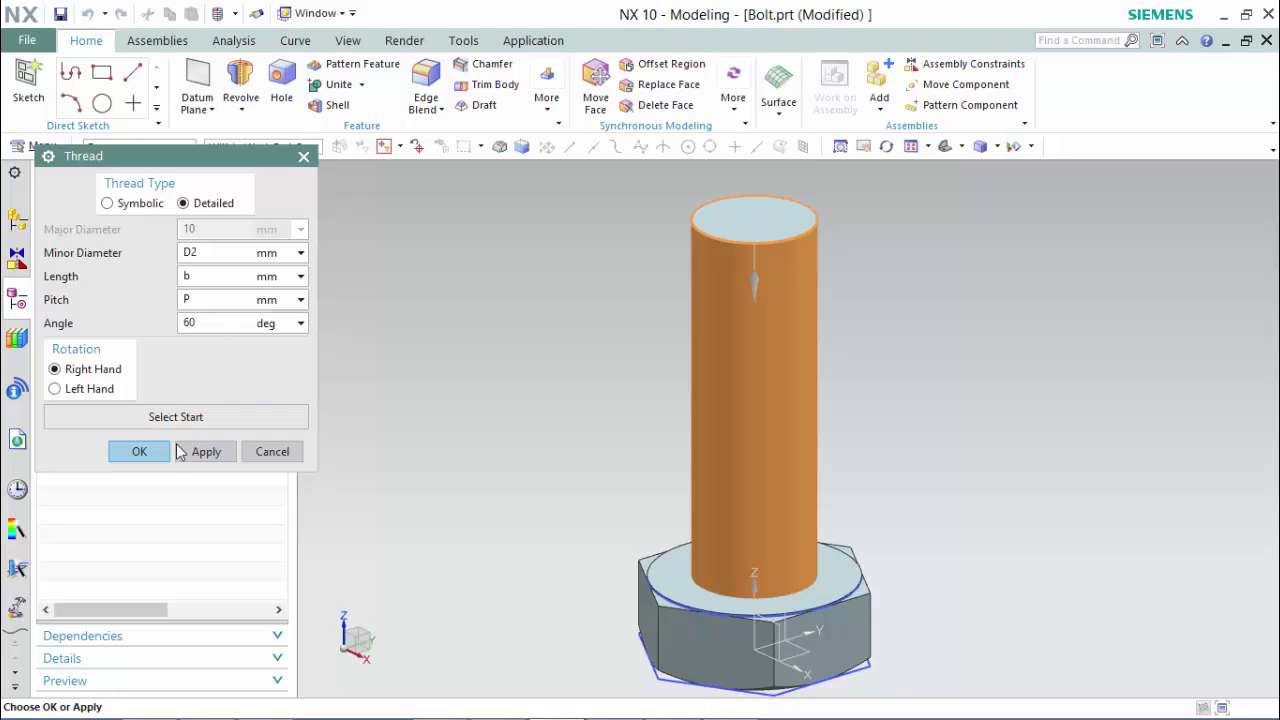
pyautogui.click(140, 452)
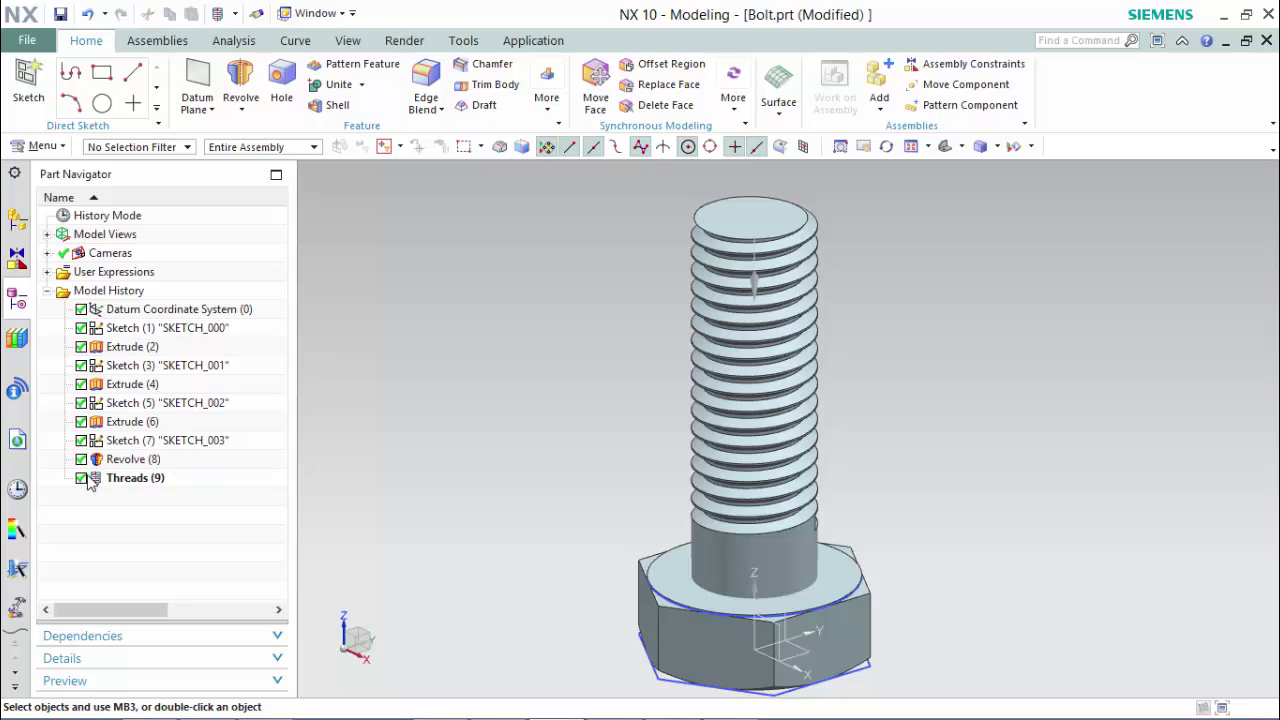
# Suppress Threads (9) and create a new expression r = 0.4.
pyautogui.click(82, 478)
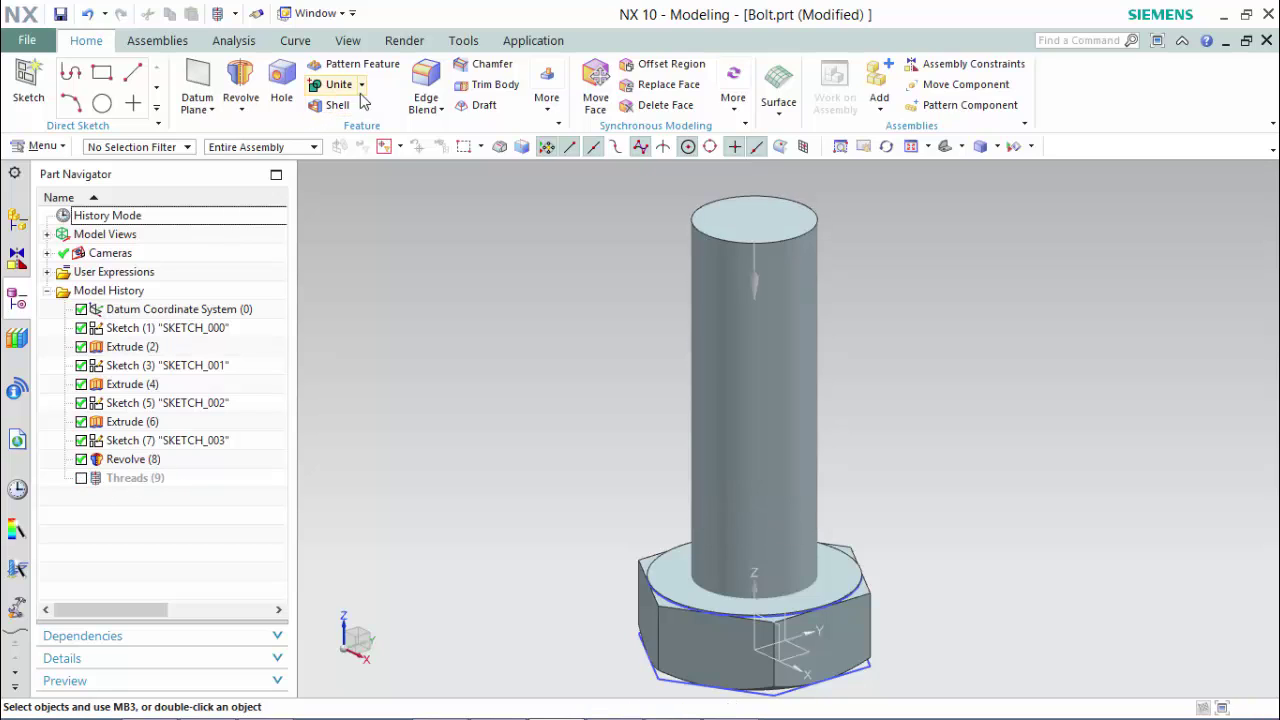
pyautogui.hotkey('ctrl', 'e')
pyautogui.write('r')
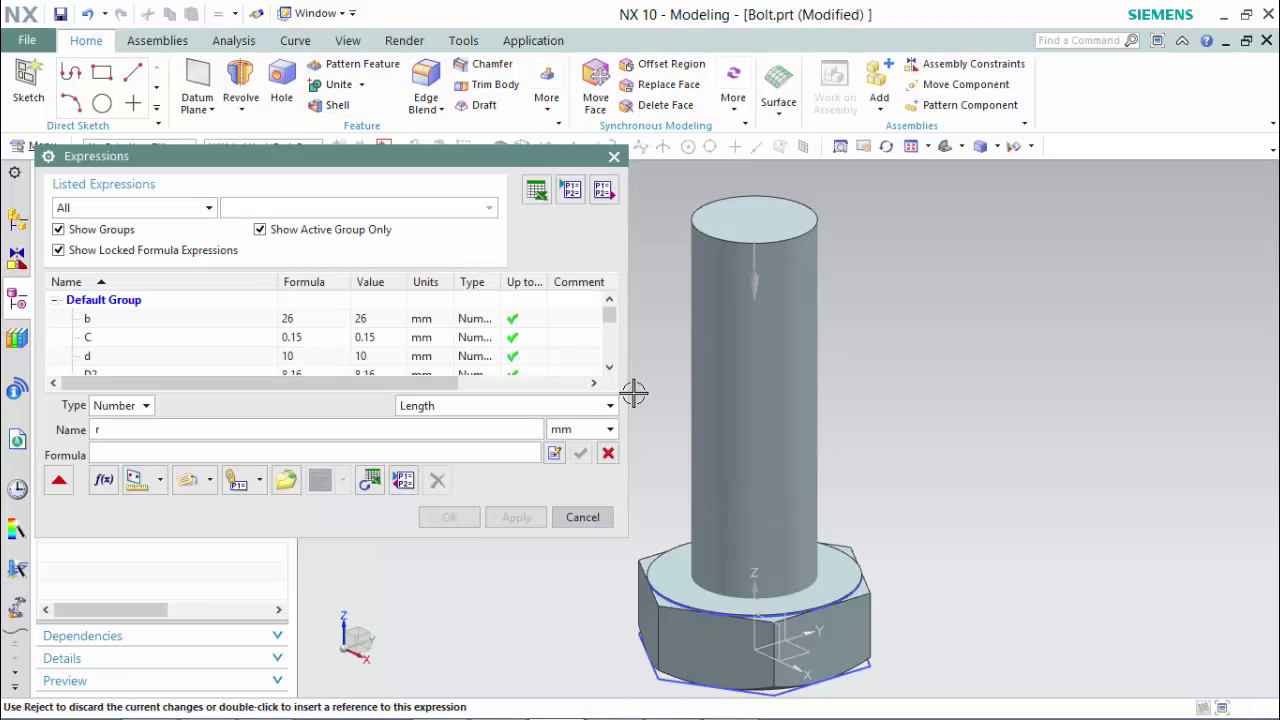
pyautogui.press('Tab')
pyautogui.click(449, 517)
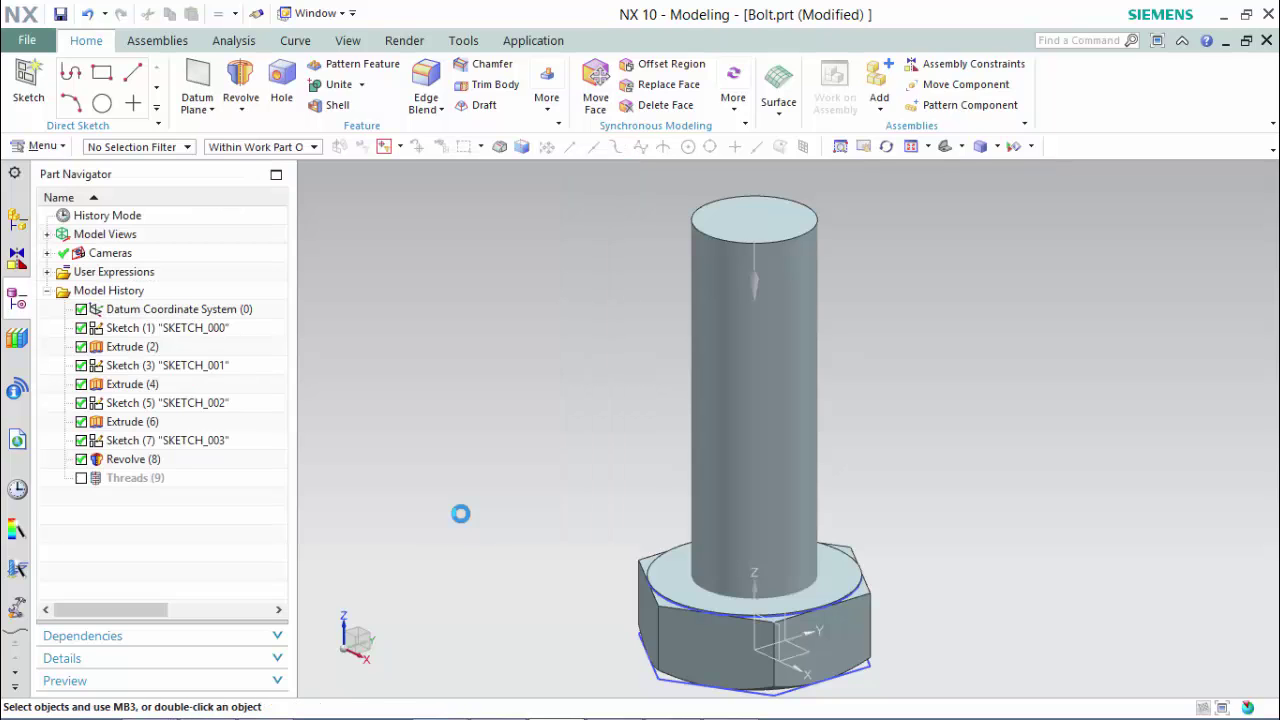
# Chamfer the shaft's top circular edge with distance r.
pyautogui.click(486, 64)
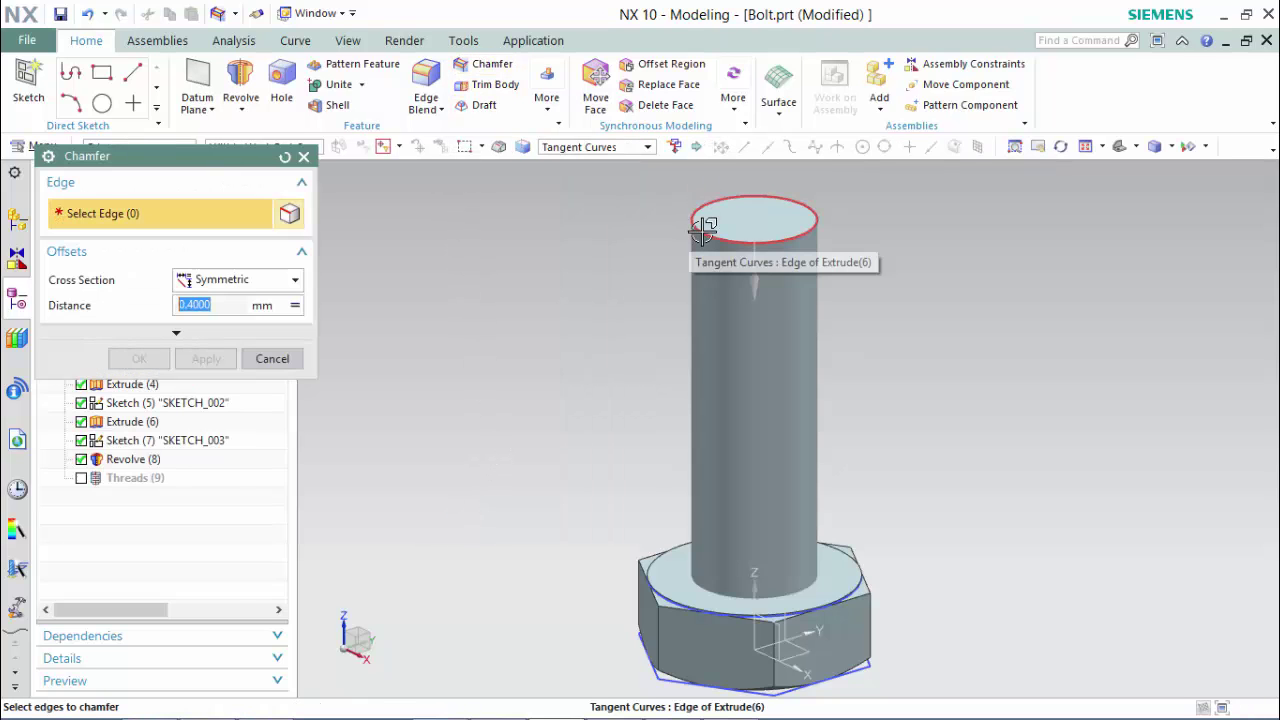
pyautogui.click(703, 229)
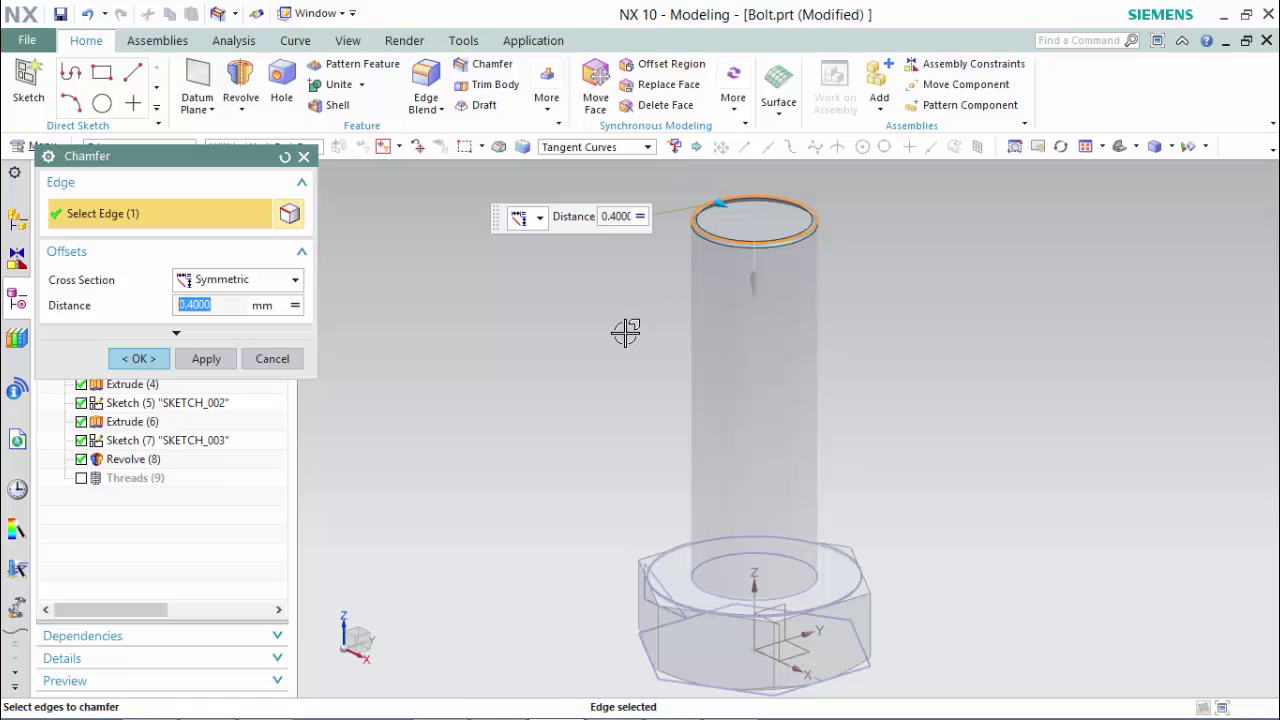
pyautogui.click(295, 305)
pyautogui.click(339, 541)
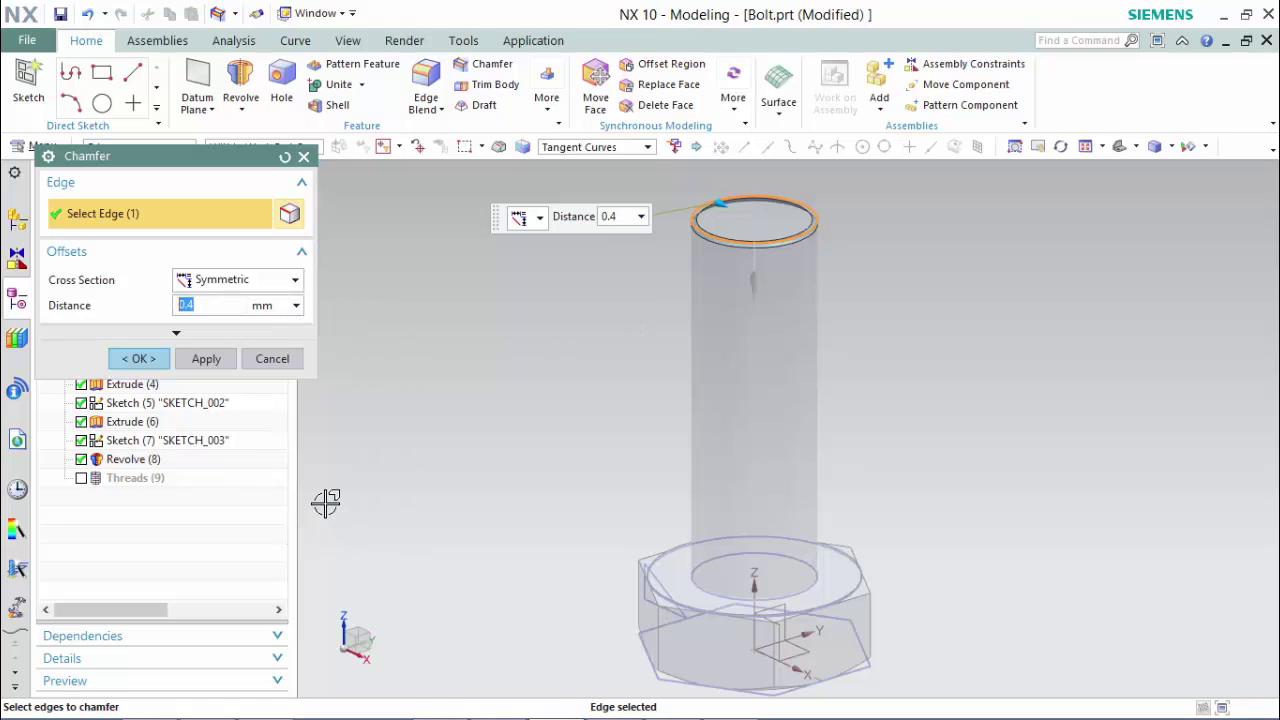
pyautogui.write('r')
pyautogui.click(139, 358)
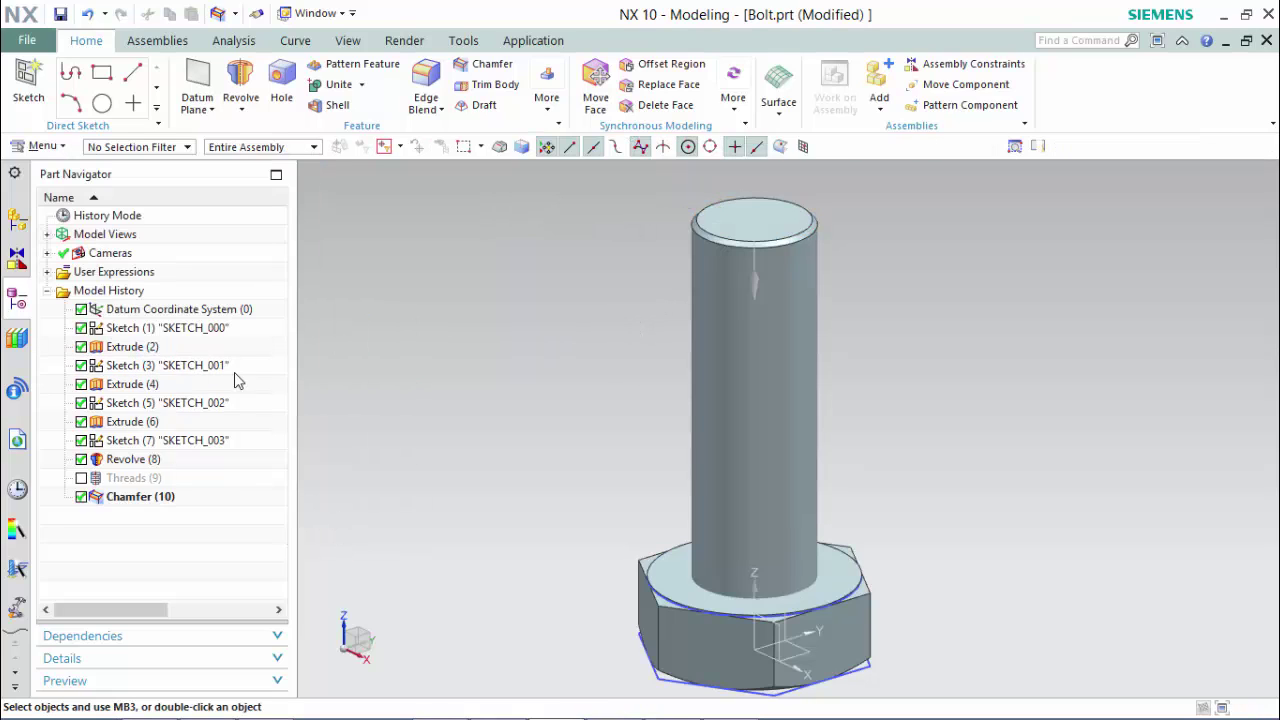
# Re-enable Threads (9) and turn the bolt to a side view with its head on the left.
pyautogui.click(82, 478)
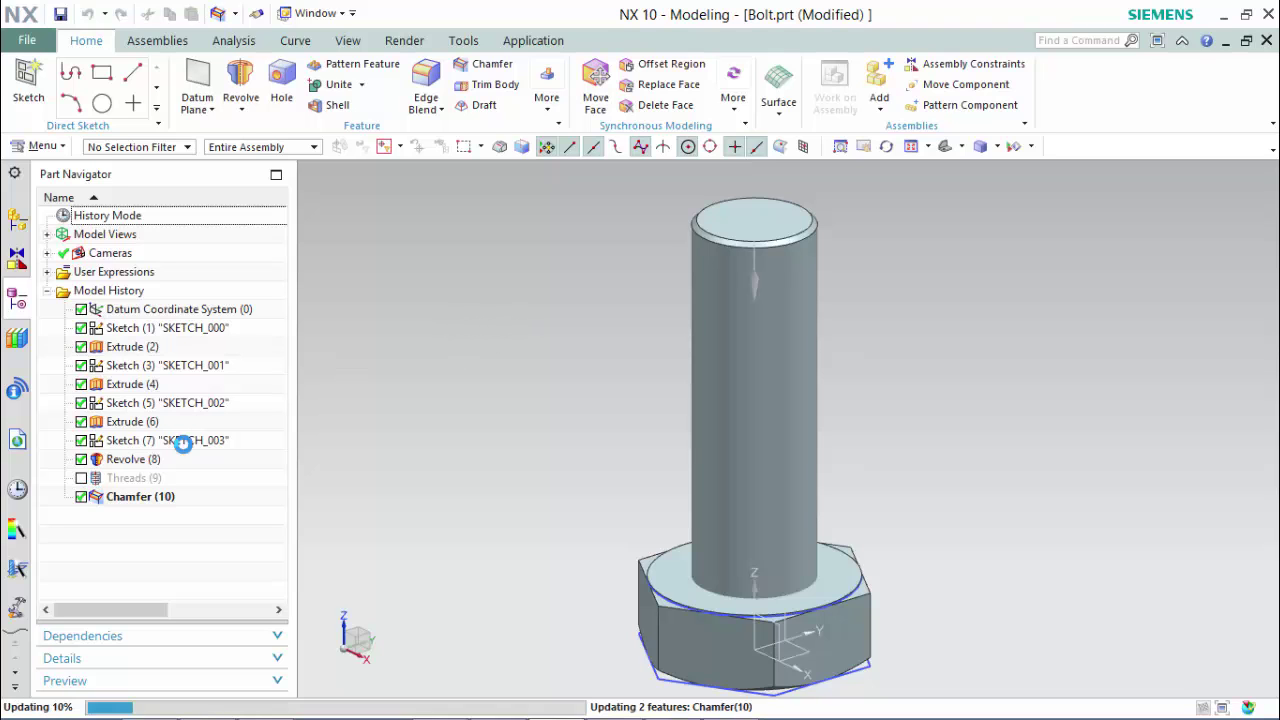
pyautogui.click(961, 147)
pyautogui.click(993, 231)
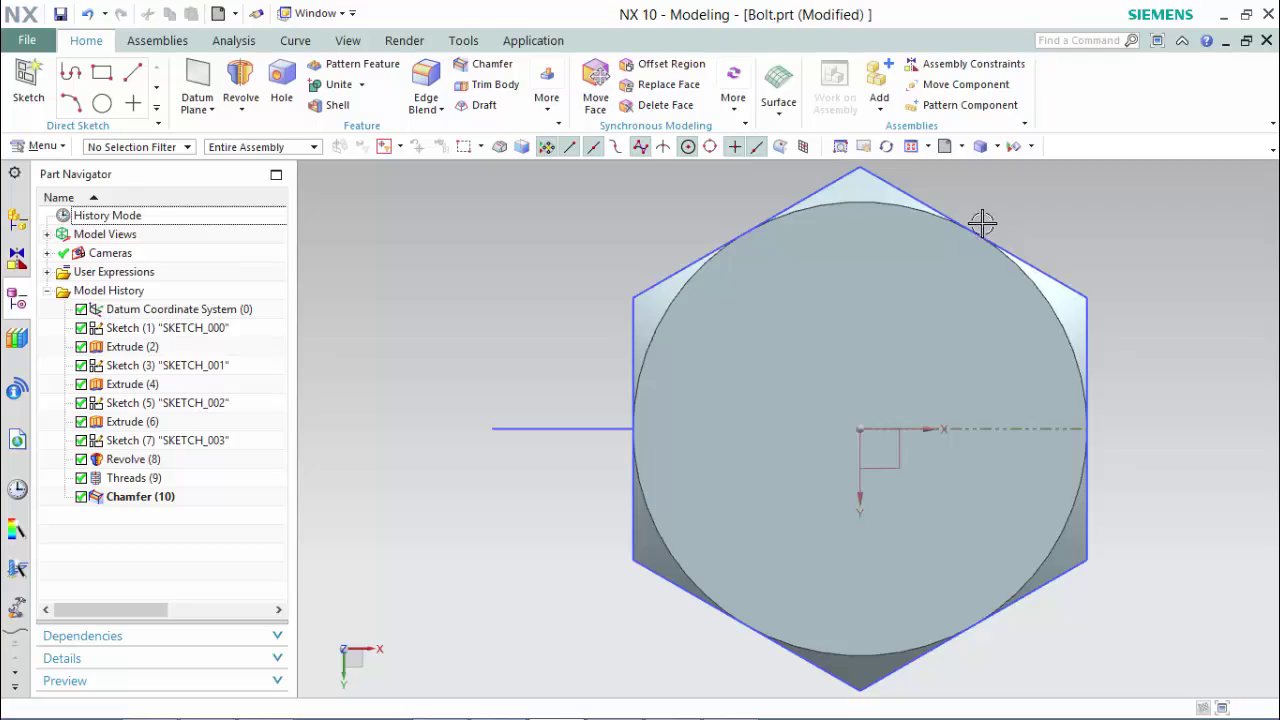
pyautogui.moveTo(983, 220); pyautogui.dragTo(880, 312, button='middle')
pyautogui.scroll(-3, 830, 254)
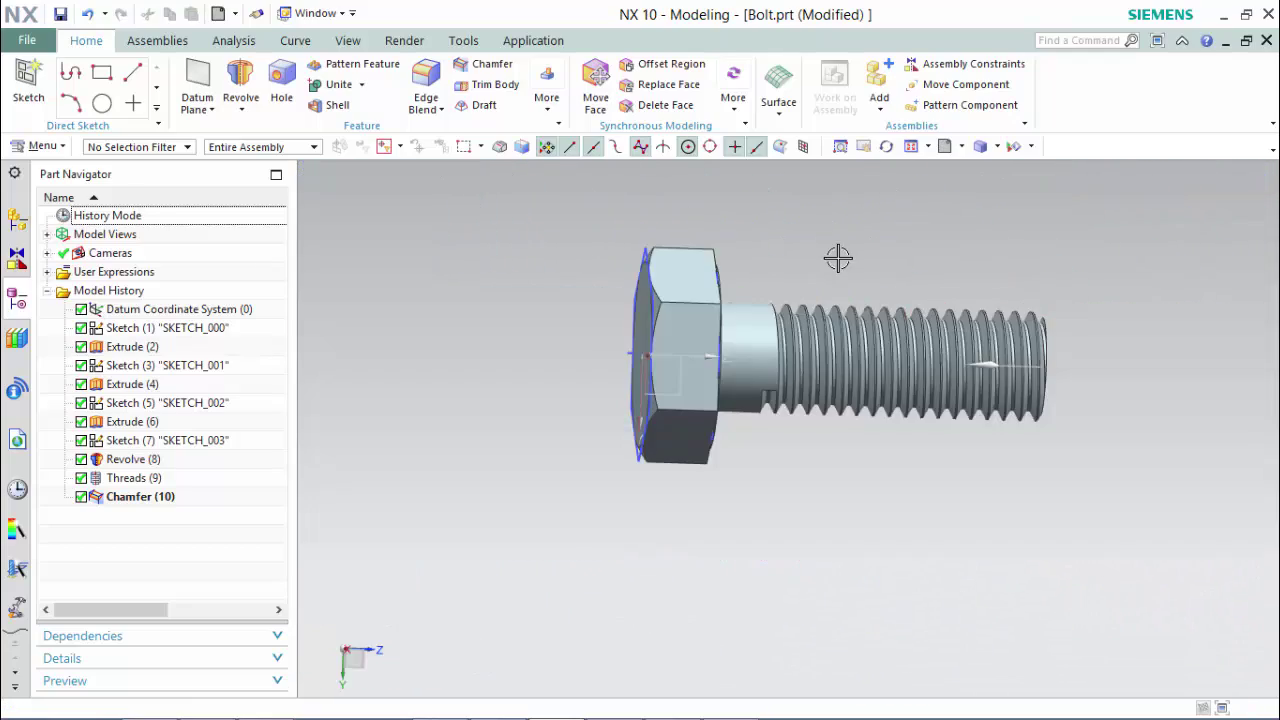
pyautogui.moveTo(837, 257); pyautogui.dragTo(668, 274, button='middle')
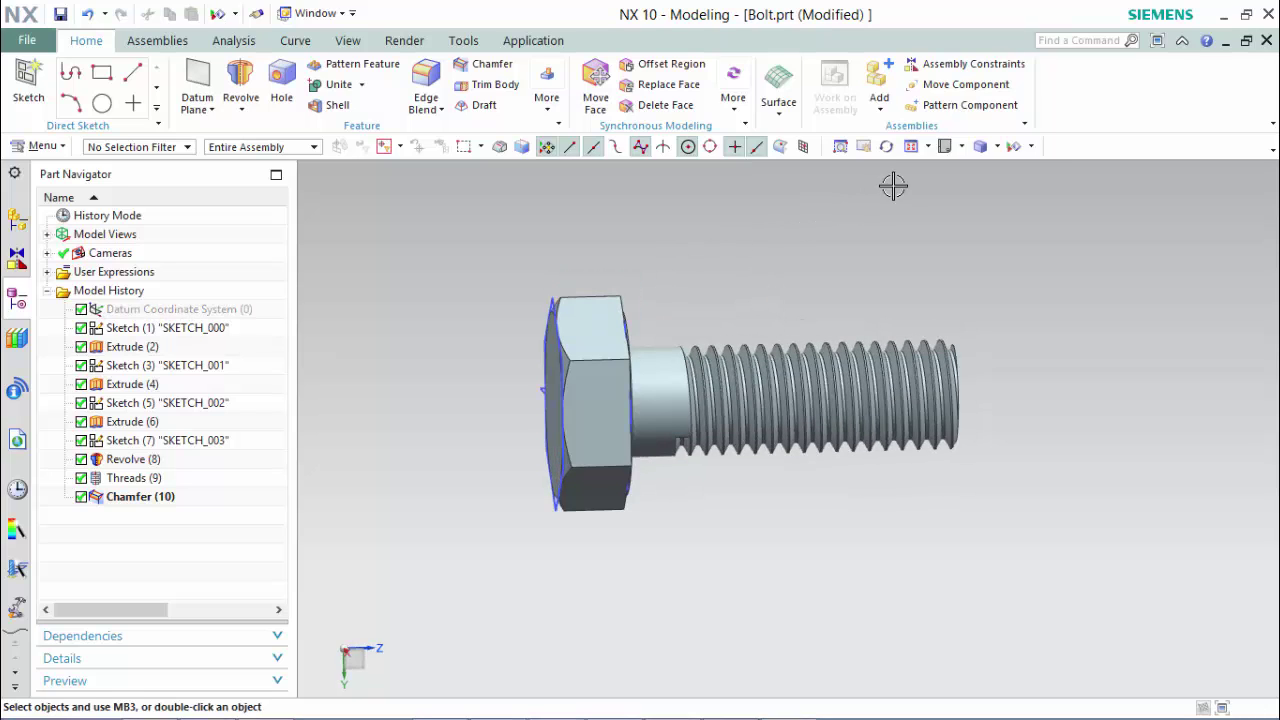
# Hide all sketches using Show and Hide.
pyautogui.click(1014, 147)
pyautogui.click(310, 152)
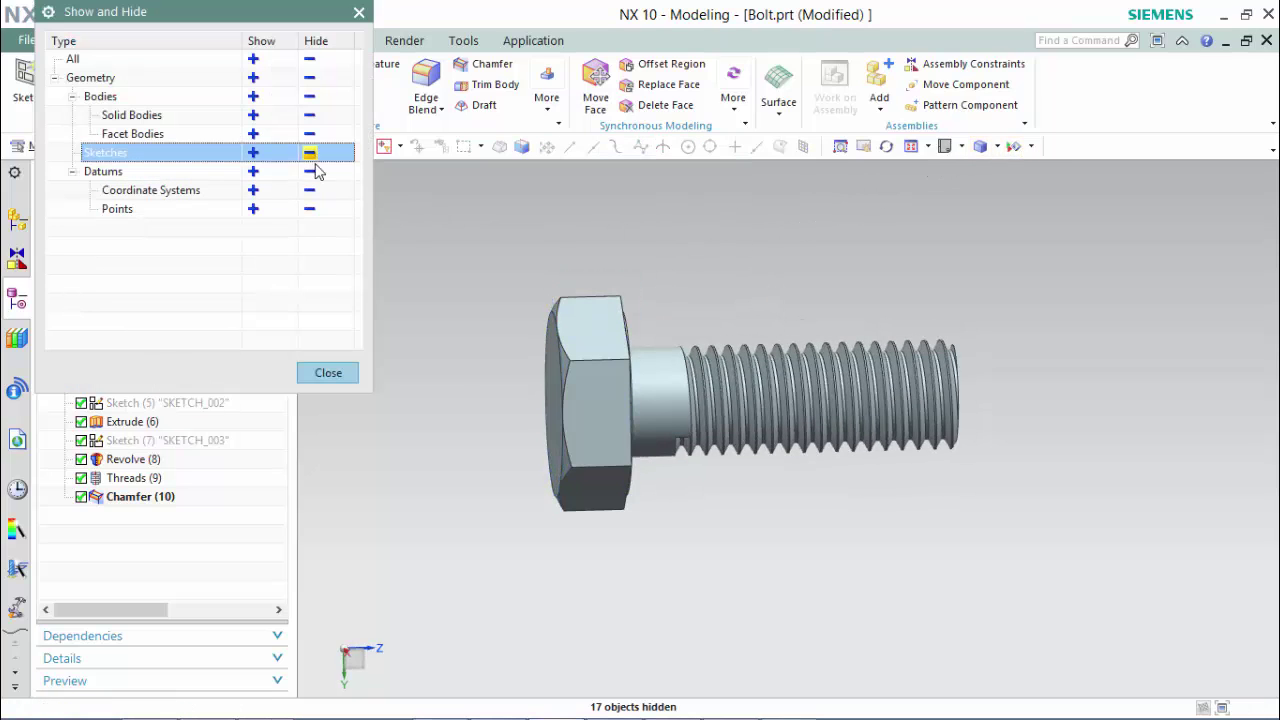
pyautogui.click(328, 372)
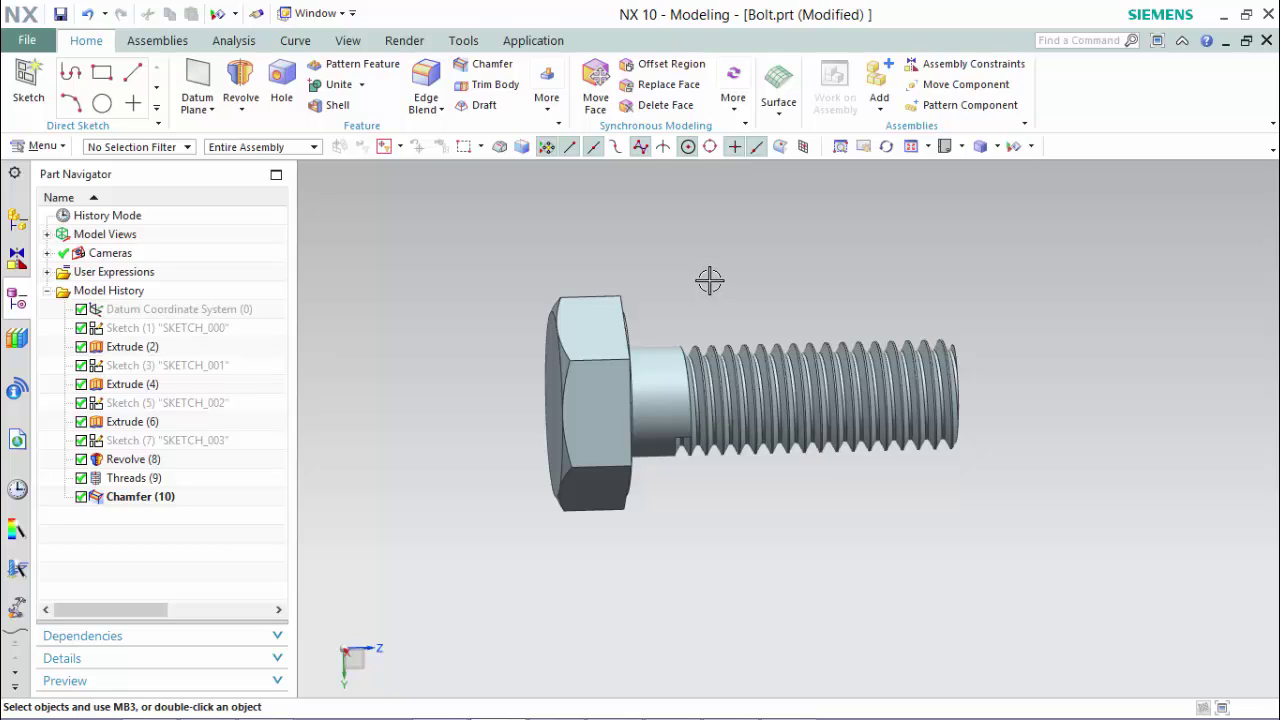
# Start a part family and add expressions d, P and K as columns.
pyautogui.click(472, 44)
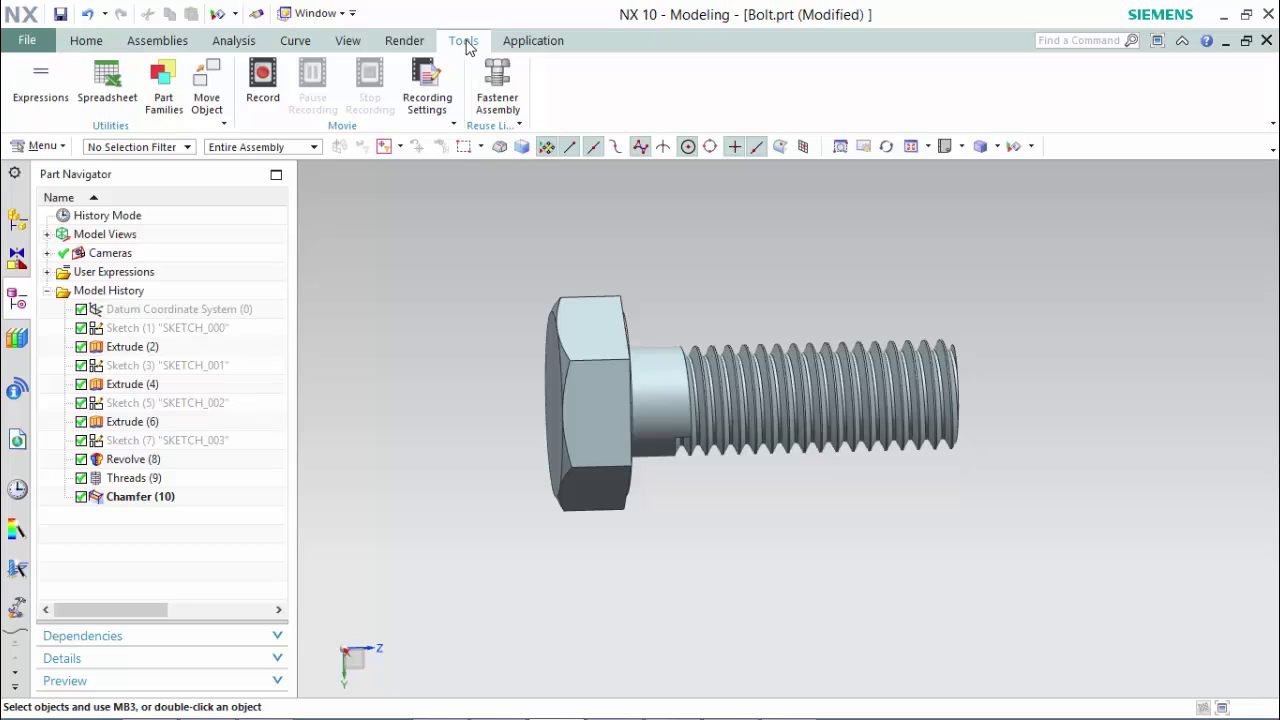
pyautogui.click(165, 78)
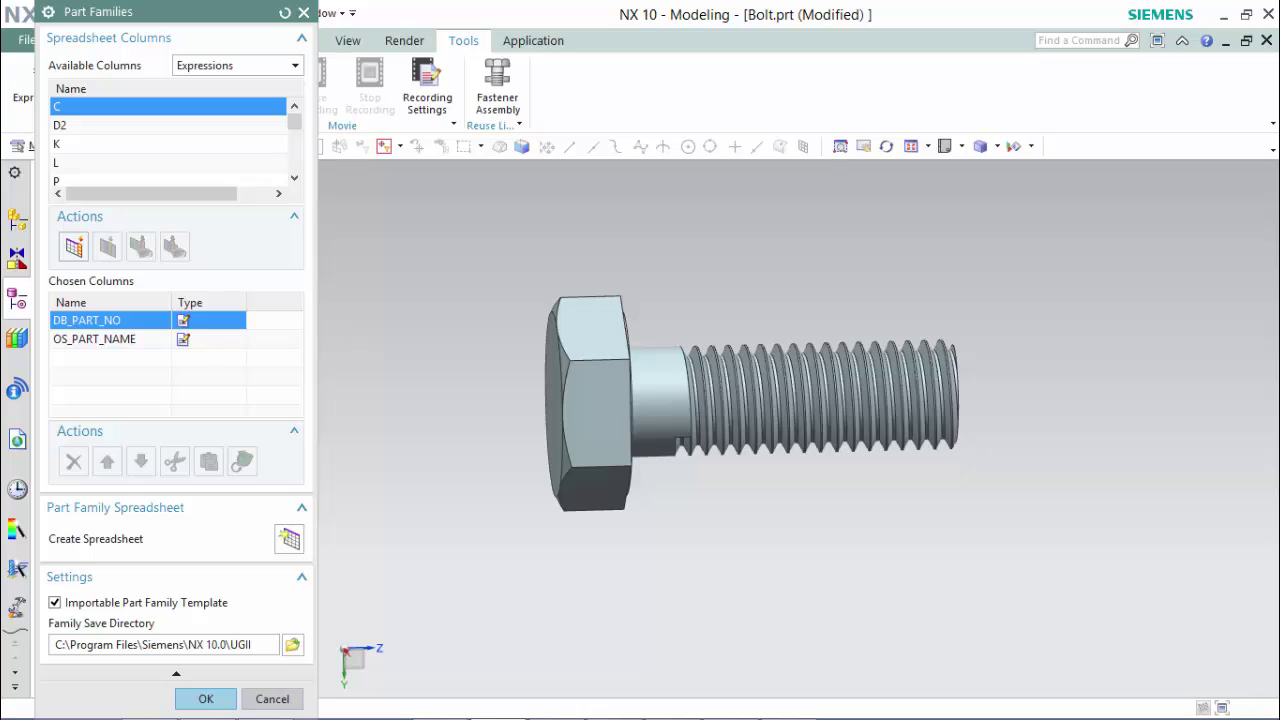
pyautogui.doubleClick(294, 178)
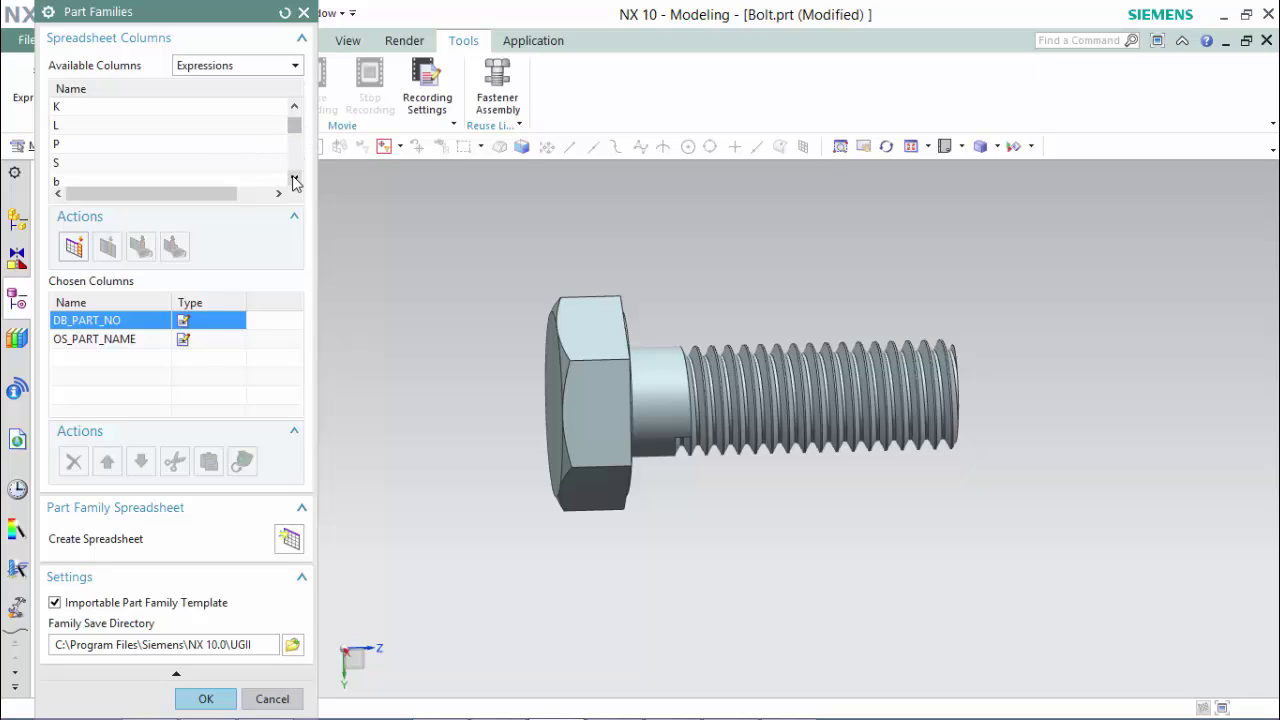
pyautogui.click(223, 179)
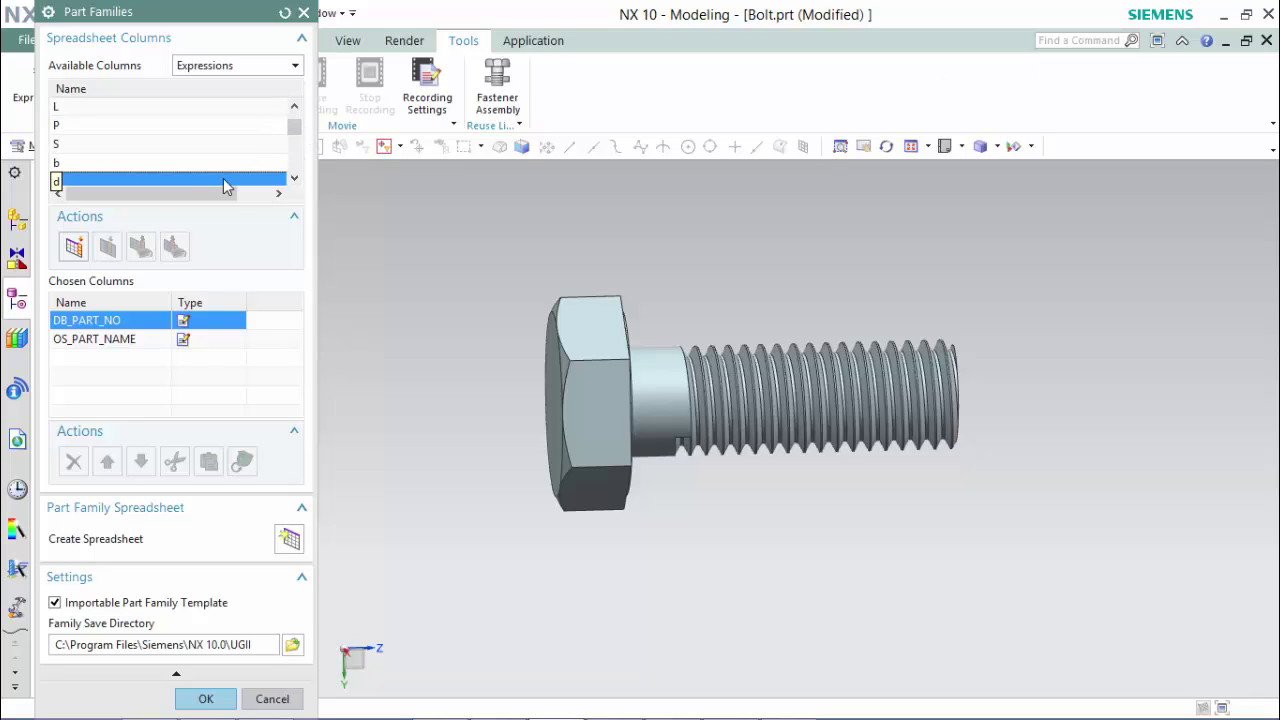
pyautogui.click(73, 248)
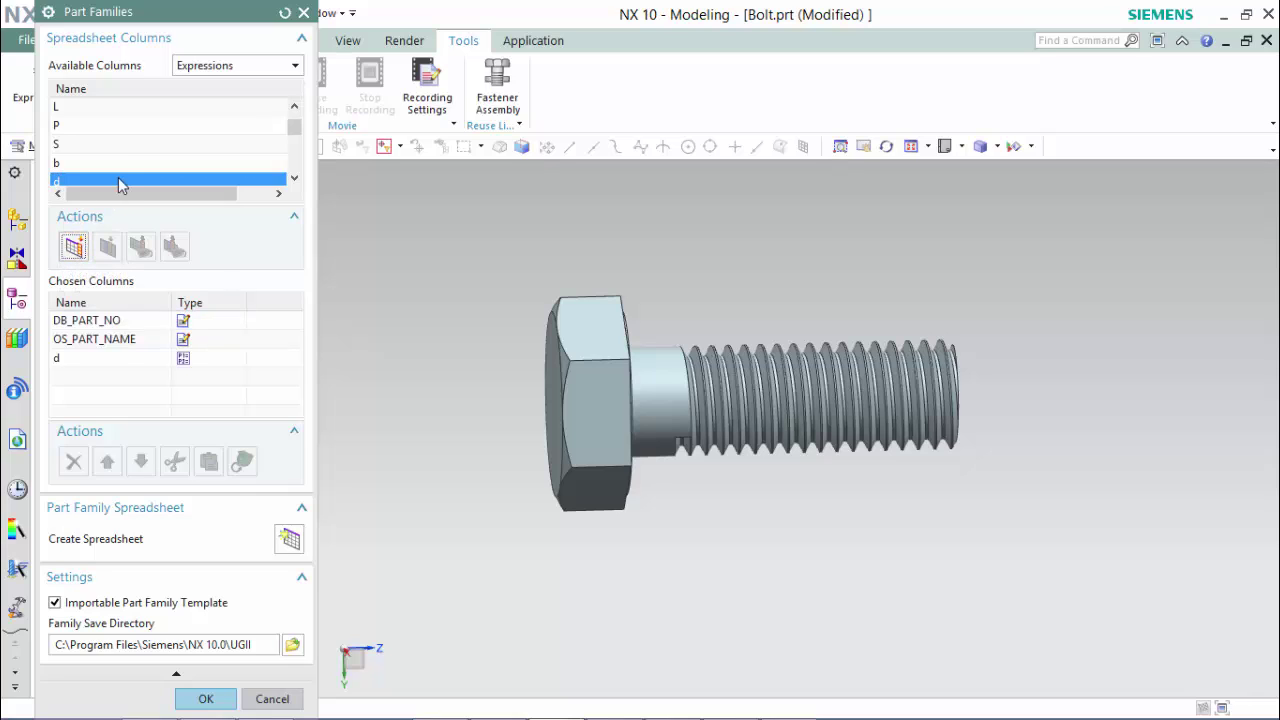
pyautogui.click(114, 131)
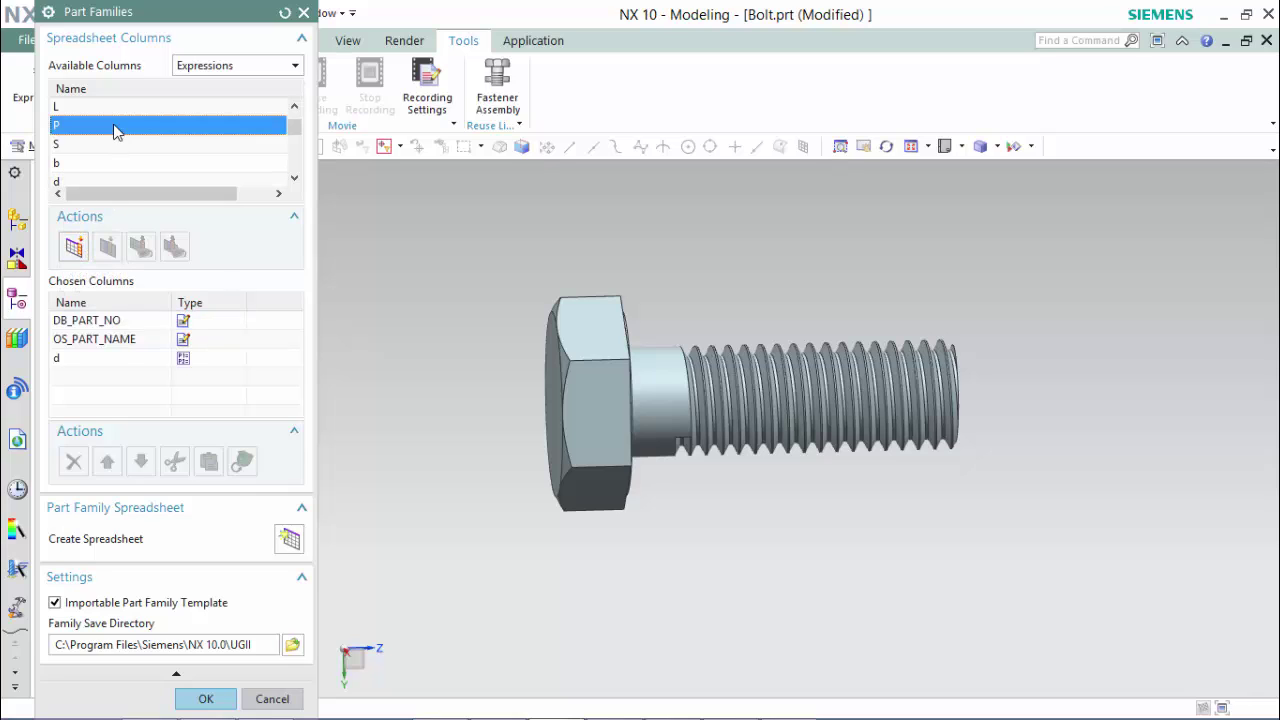
pyautogui.click(76, 247)
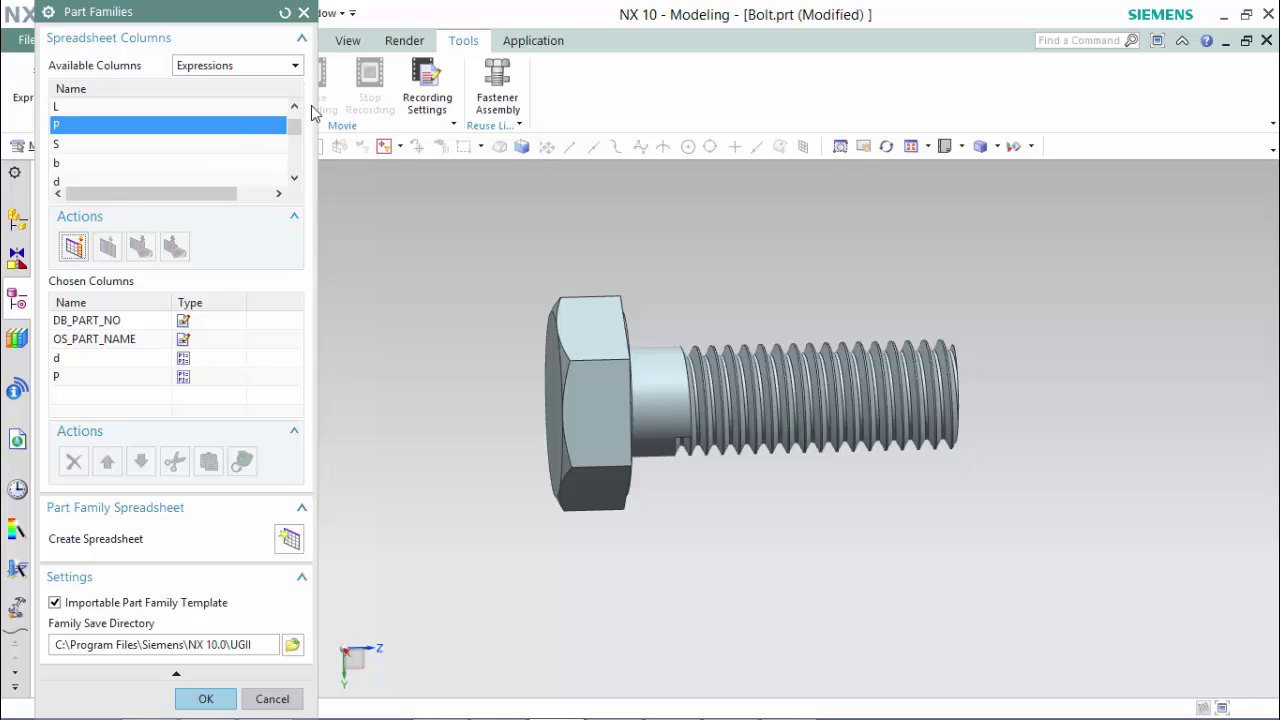
pyautogui.click(294, 106)
pyautogui.click(294, 106)
pyautogui.click(208, 128)
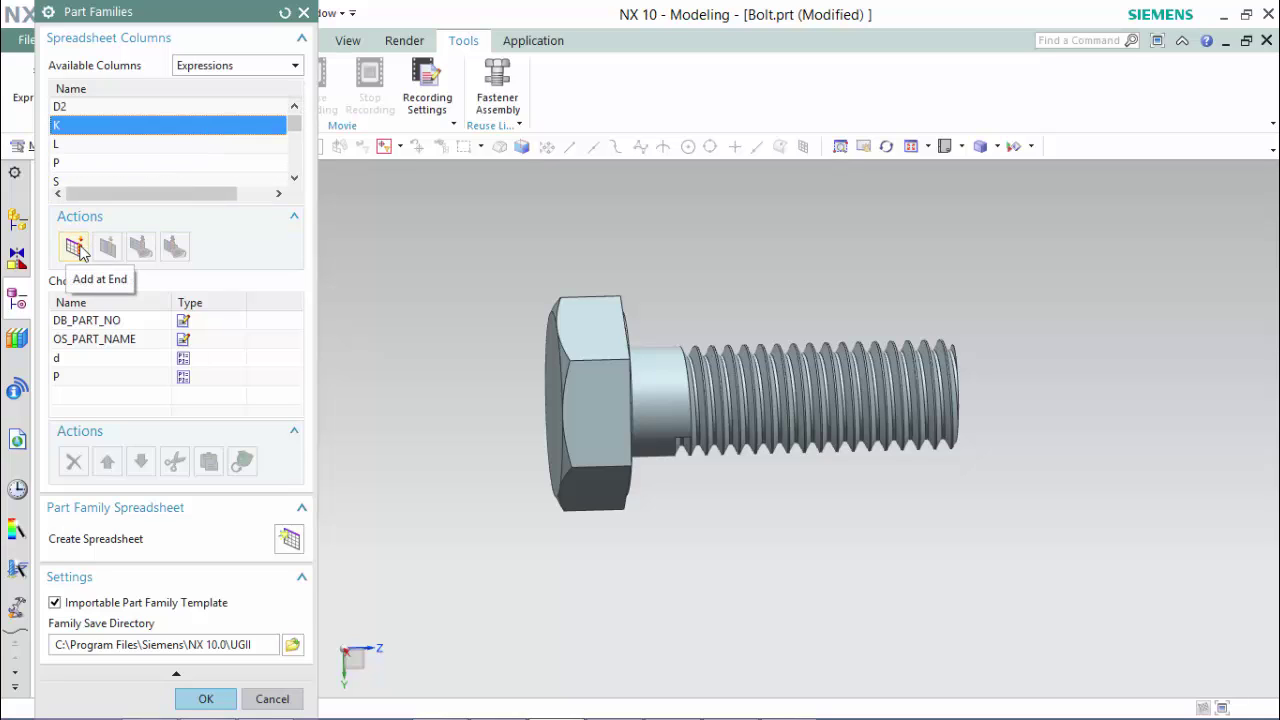
pyautogui.click(78, 248)
# Add expressions C, r and S as family columns.
pyautogui.click(294, 106)
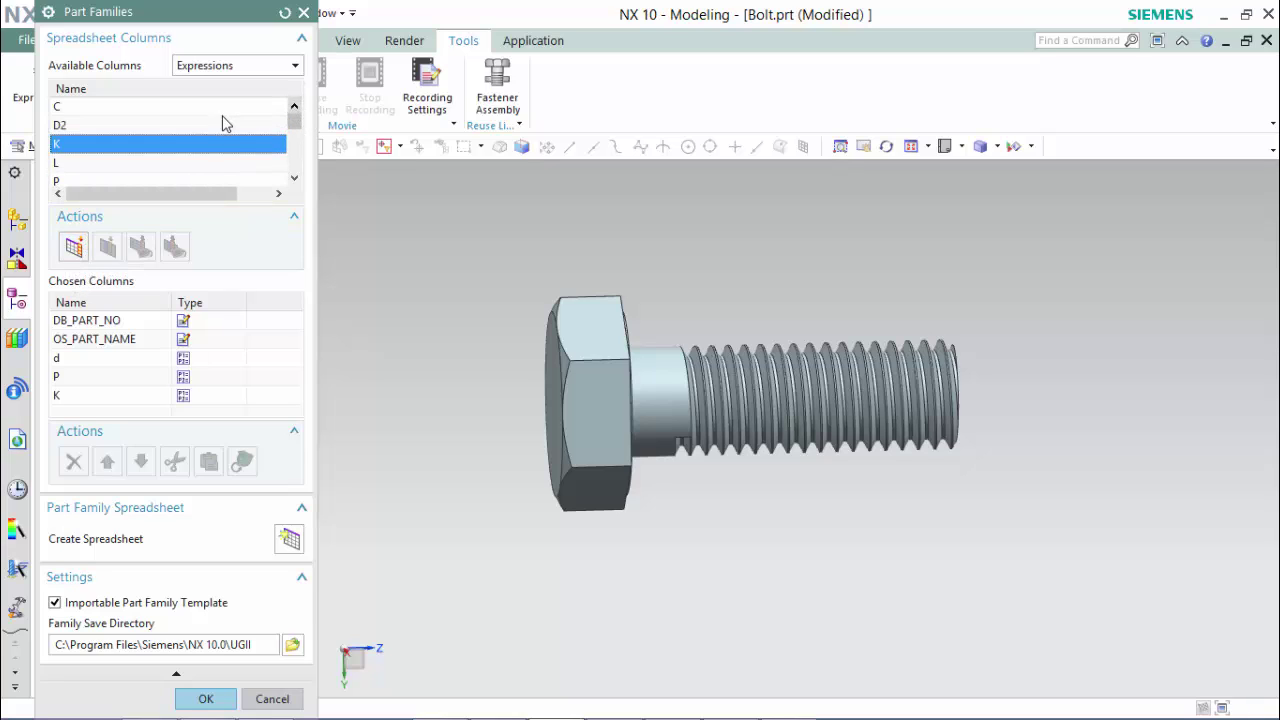
pyautogui.click(222, 110)
pyautogui.click(74, 246)
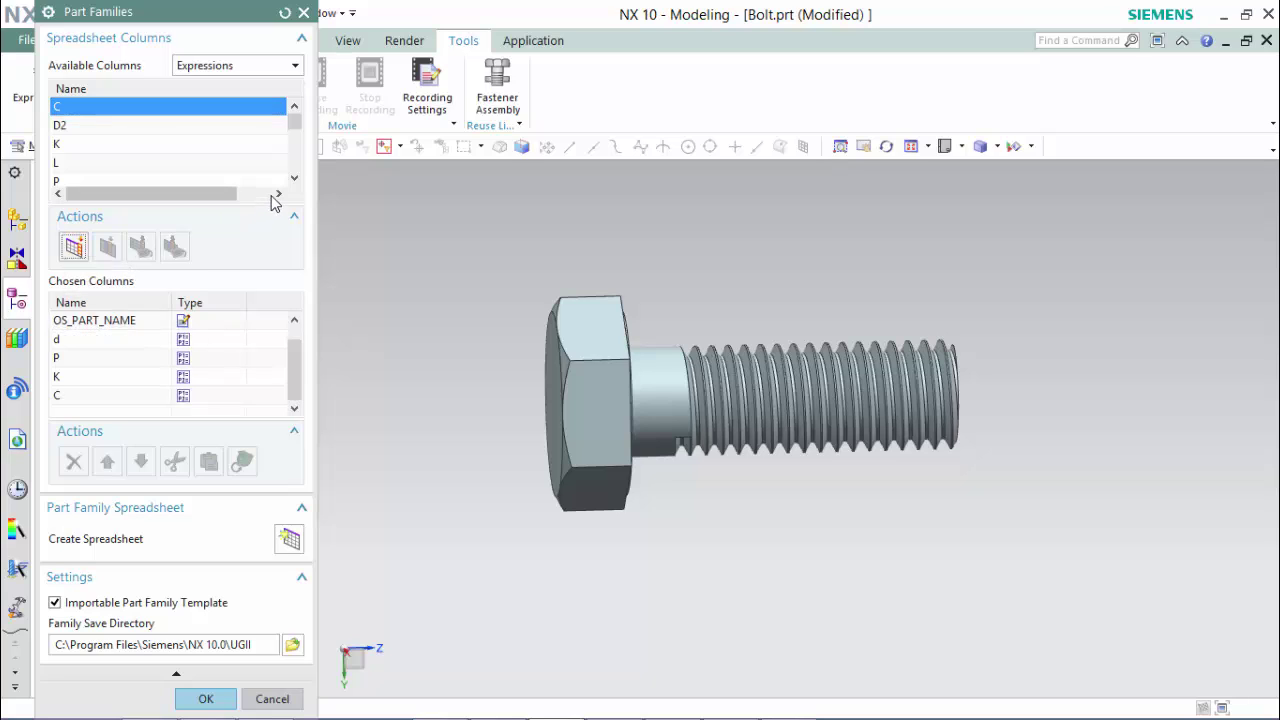
pyautogui.moveTo(294, 122)
pyautogui.mouseDown()
pyautogui.moveTo(285, 184)
pyautogui.moveTo(296, 127)
pyautogui.mouseUp()
pyautogui.click(157, 165)
pyautogui.click(74, 246)
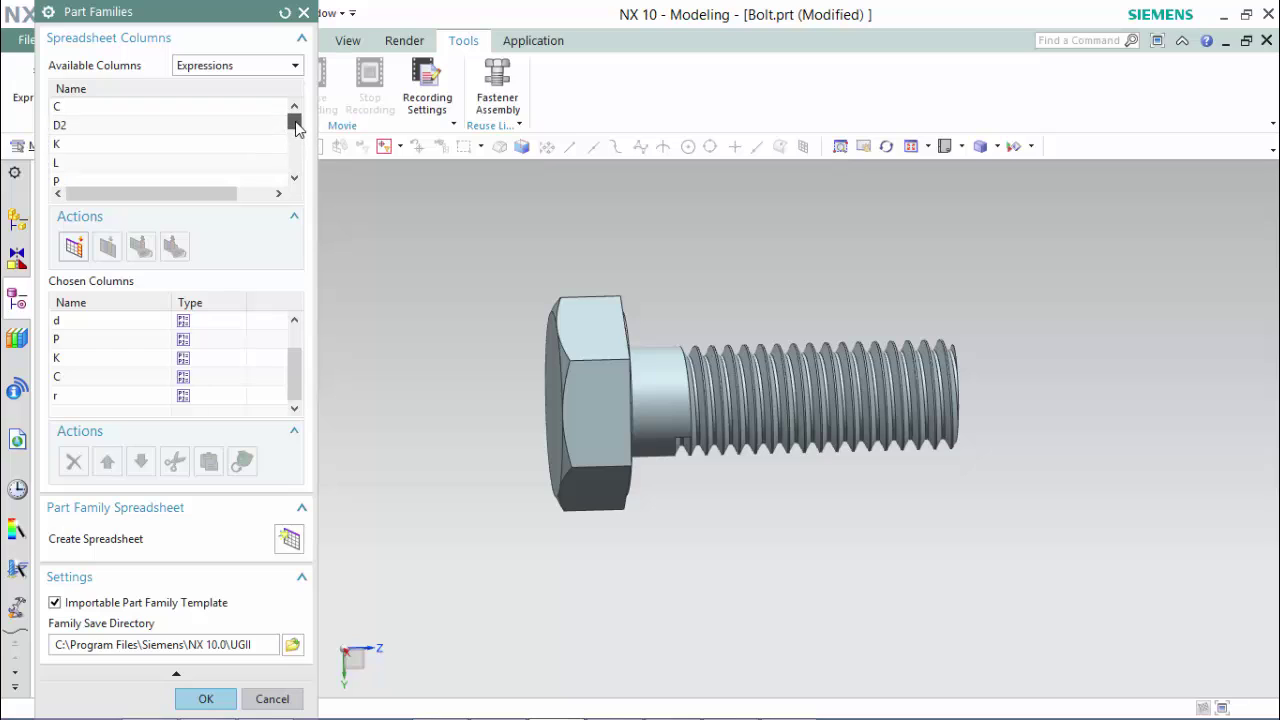
pyautogui.click(180, 150)
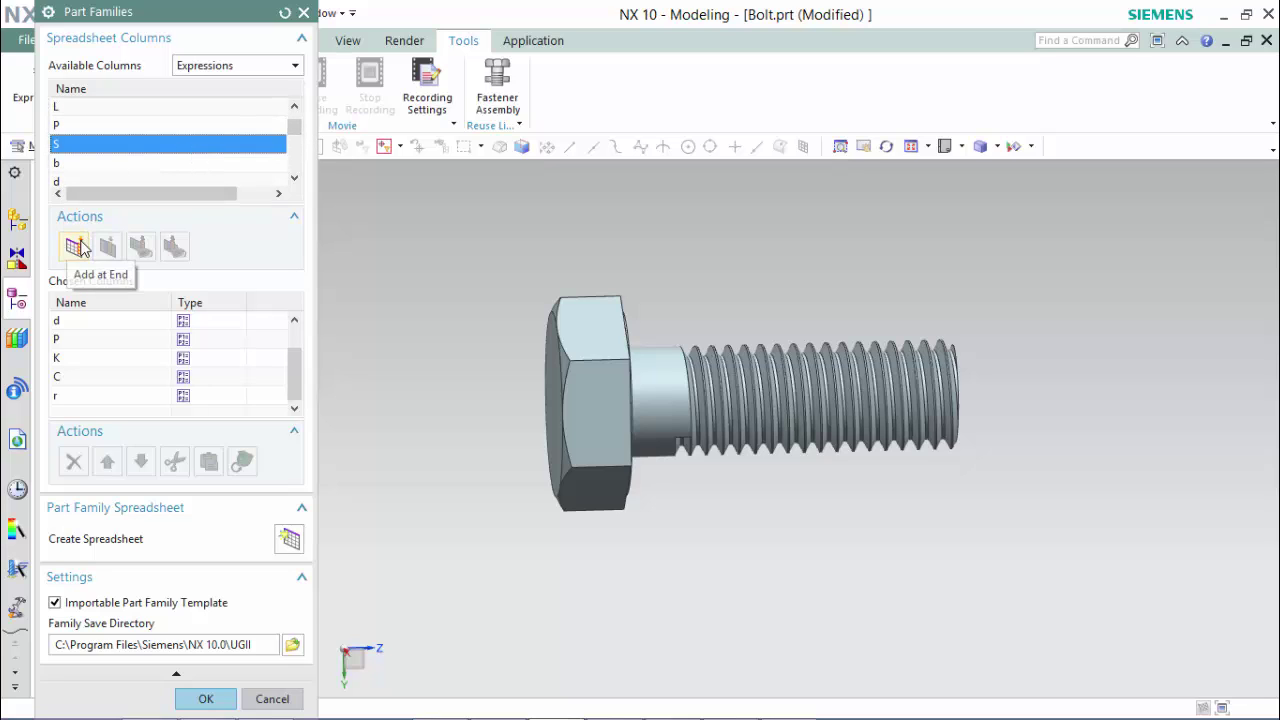
pyautogui.click(74, 246)
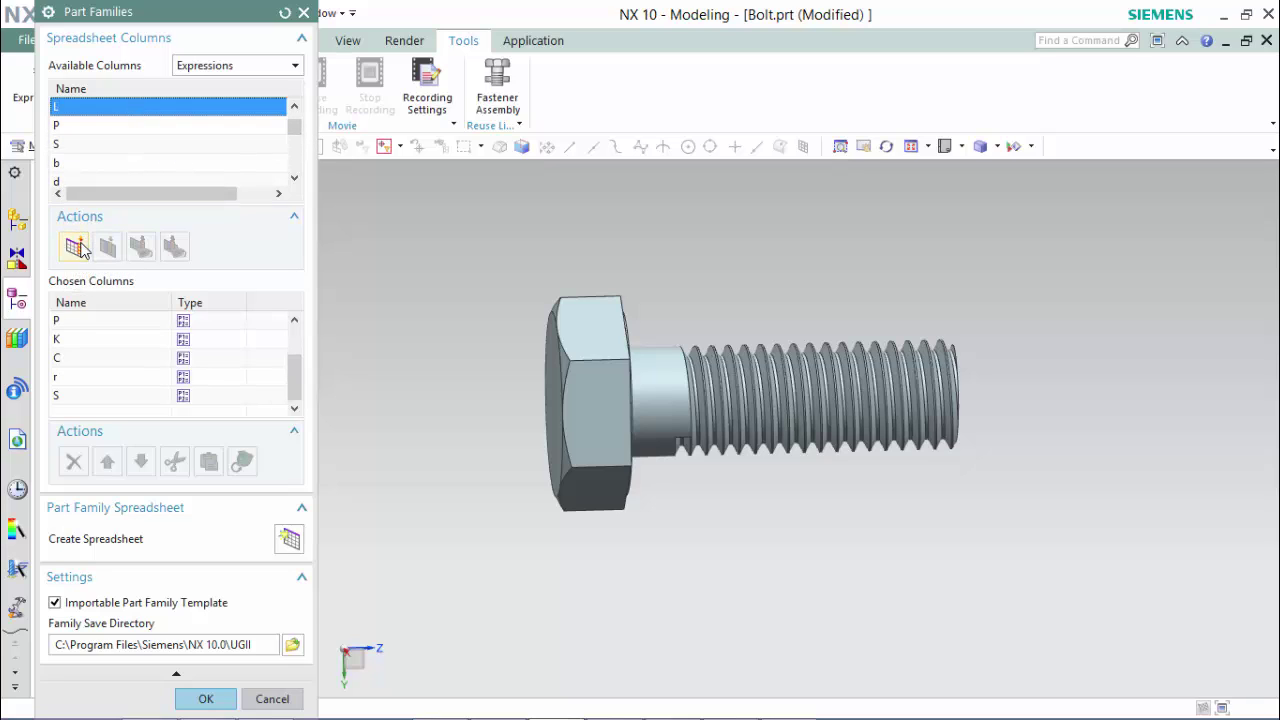
# Add expressions L, b and D2 as family columns.
pyautogui.click(76, 247)
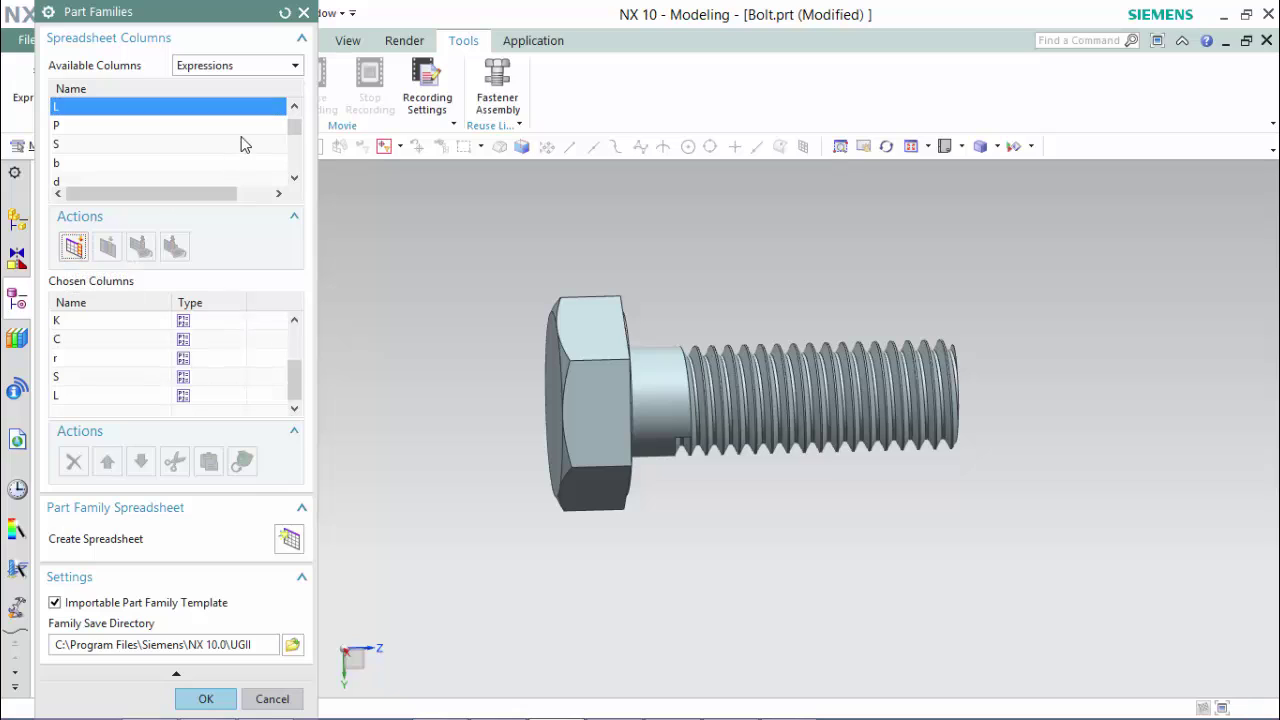
pyautogui.click(183, 163)
pyautogui.click(79, 247)
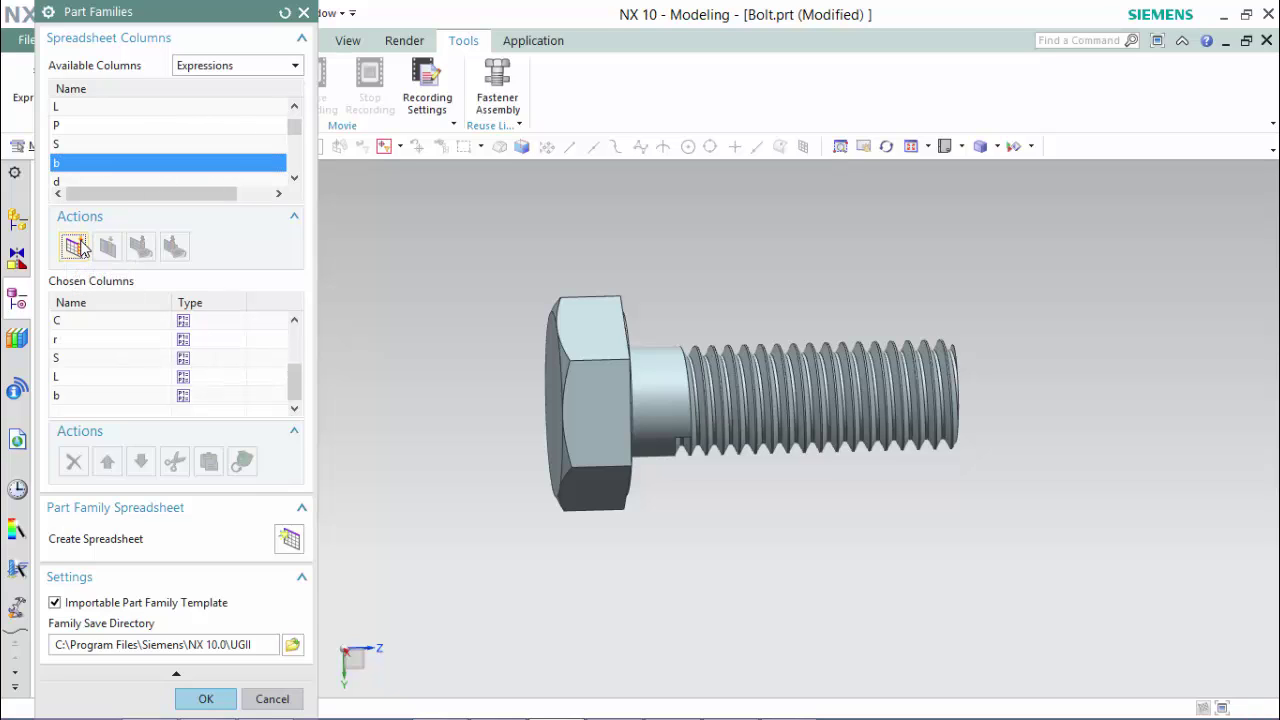
pyautogui.click(294, 177)
pyautogui.click(294, 177)
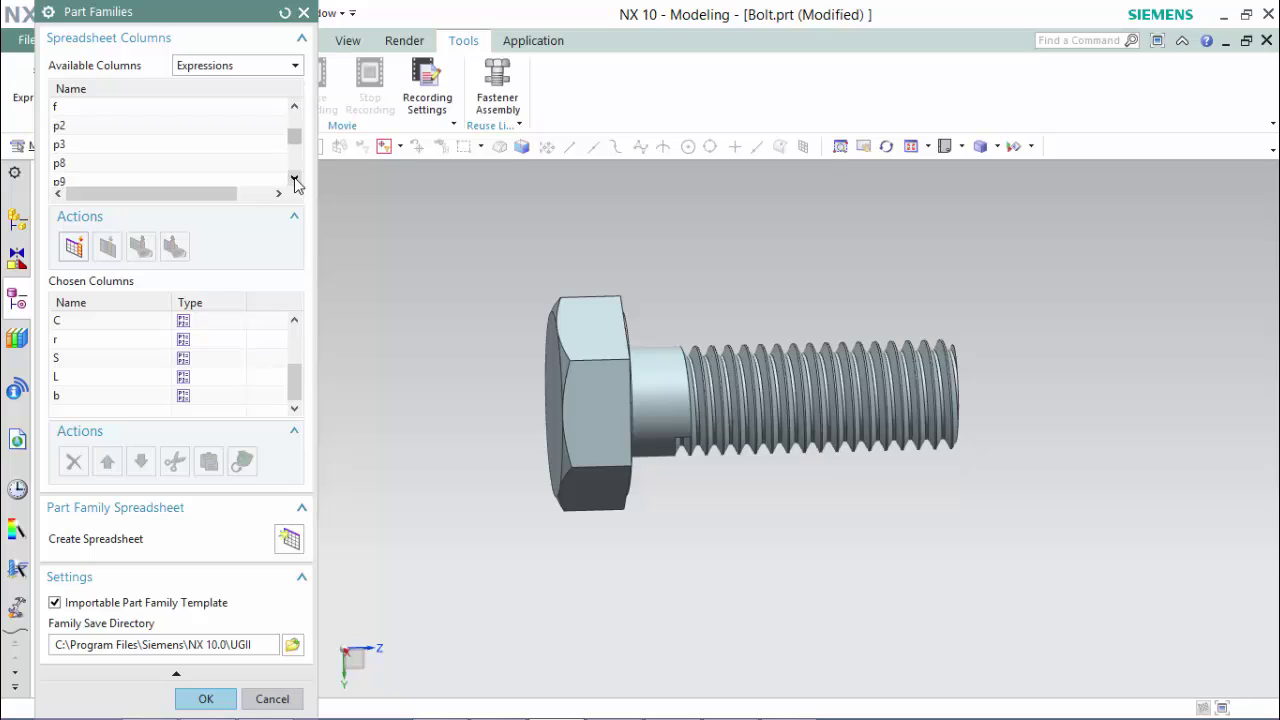
pyautogui.moveTo(294, 137); pyautogui.dragTo(301, 125)
pyautogui.click(265, 124)
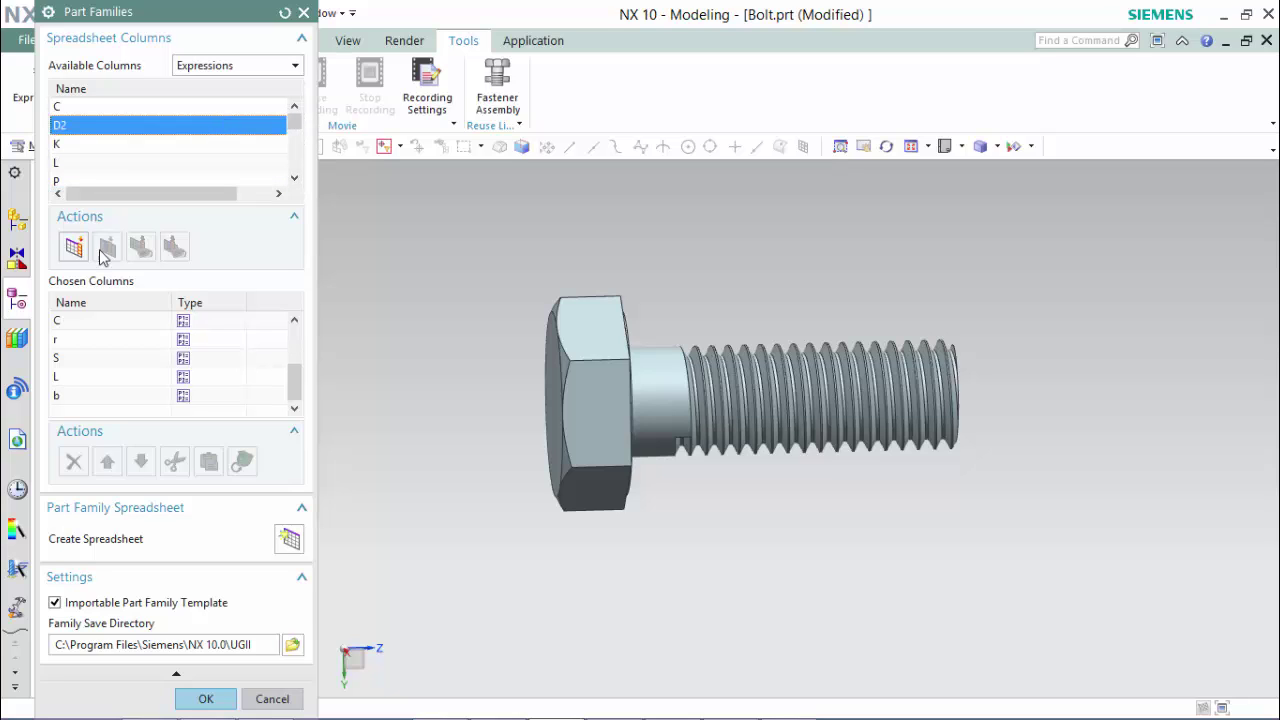
pyautogui.click(74, 247)
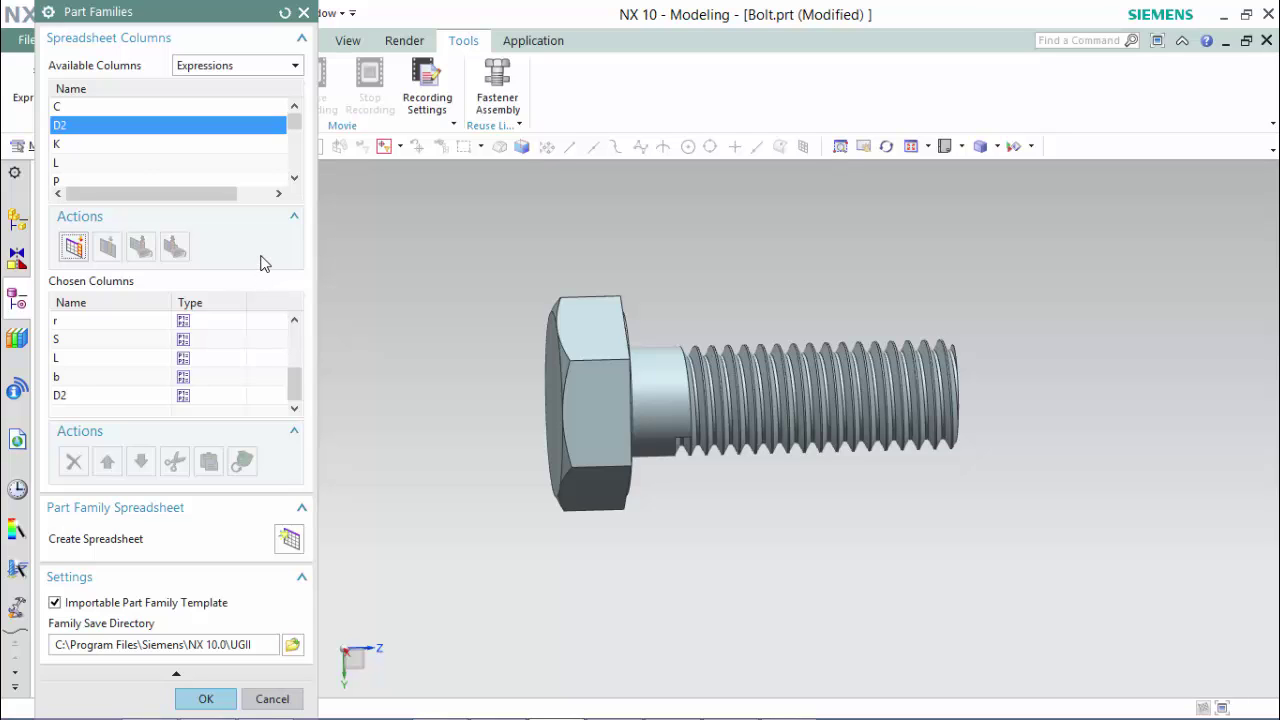
# Set the family save directory to Documents\Youtube_Content\Video 13 Part Families.
pyautogui.click(292, 645)
pyautogui.click(626, 219)
pyautogui.scroll(3, 622, 228)
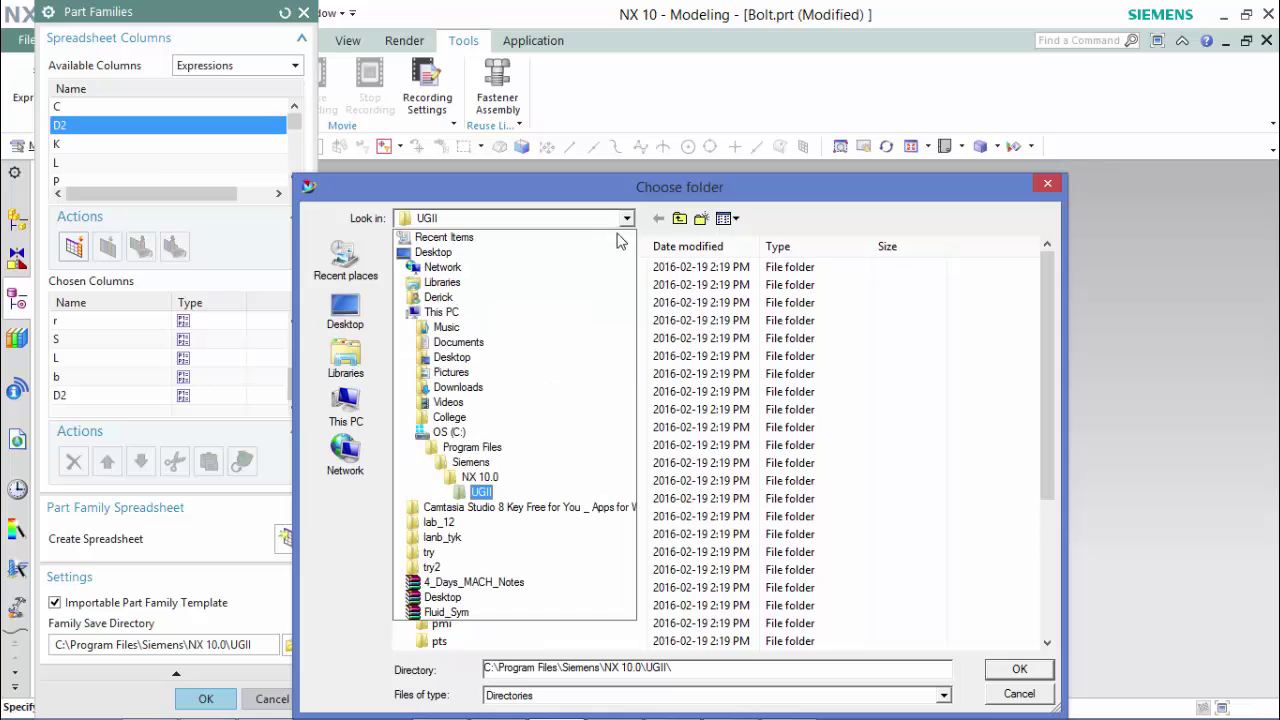
pyautogui.click(526, 338)
pyautogui.press('Return')
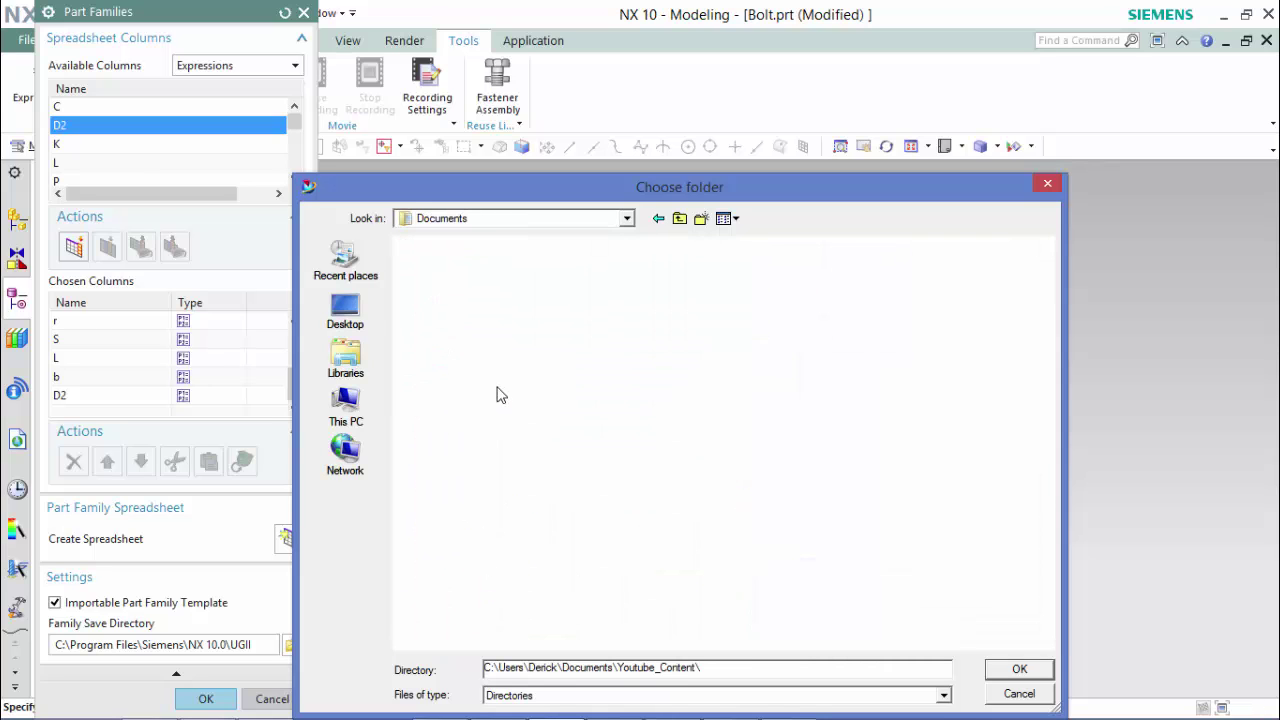
pyautogui.doubleClick(520, 487)
pyautogui.click(1038, 676)
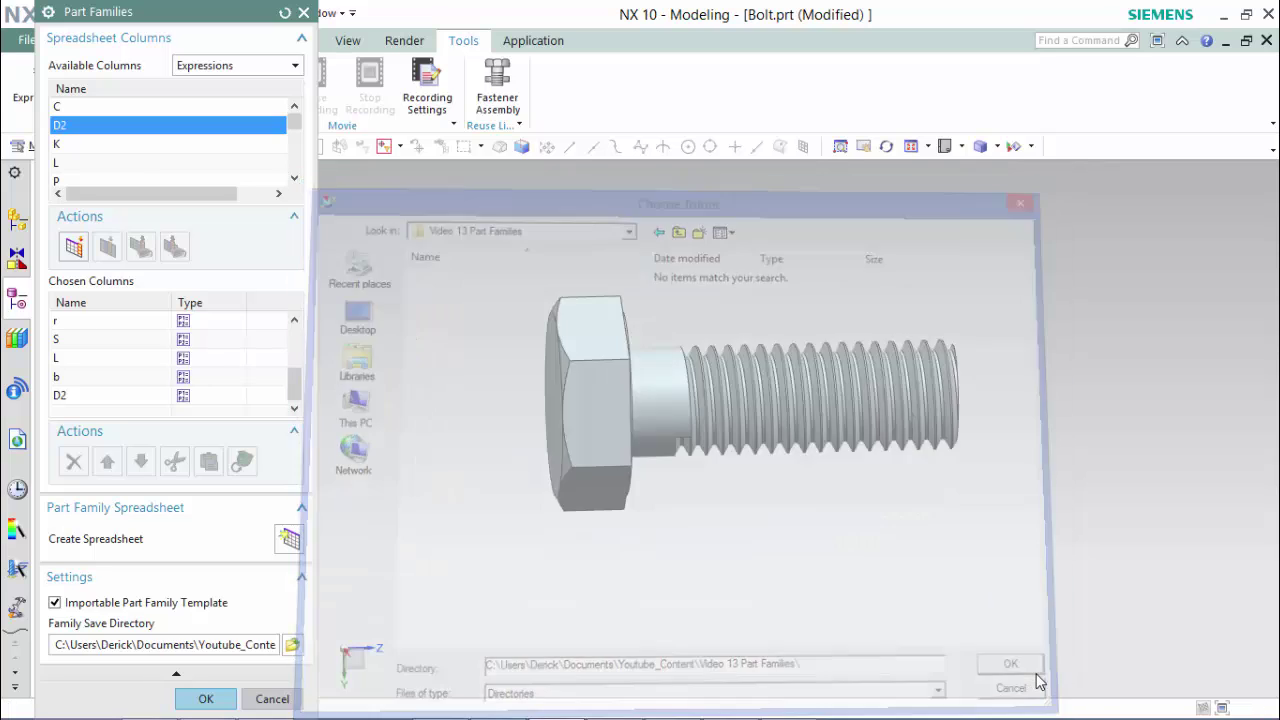
# Create the BOLT family spreadsheet, widen it, and place the Book1 DIN 933 workbook beside it.
pyautogui.click(291, 540)
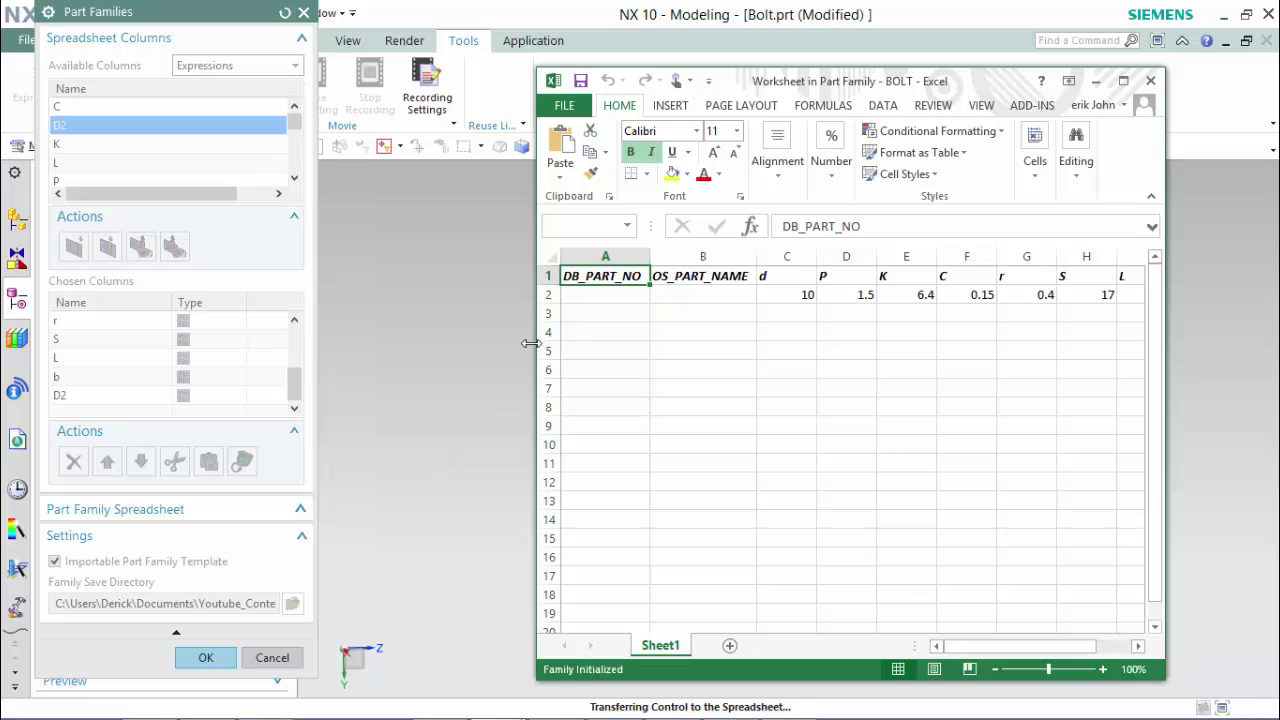
pyautogui.moveTo(536, 337); pyautogui.dragTo(320, 333)
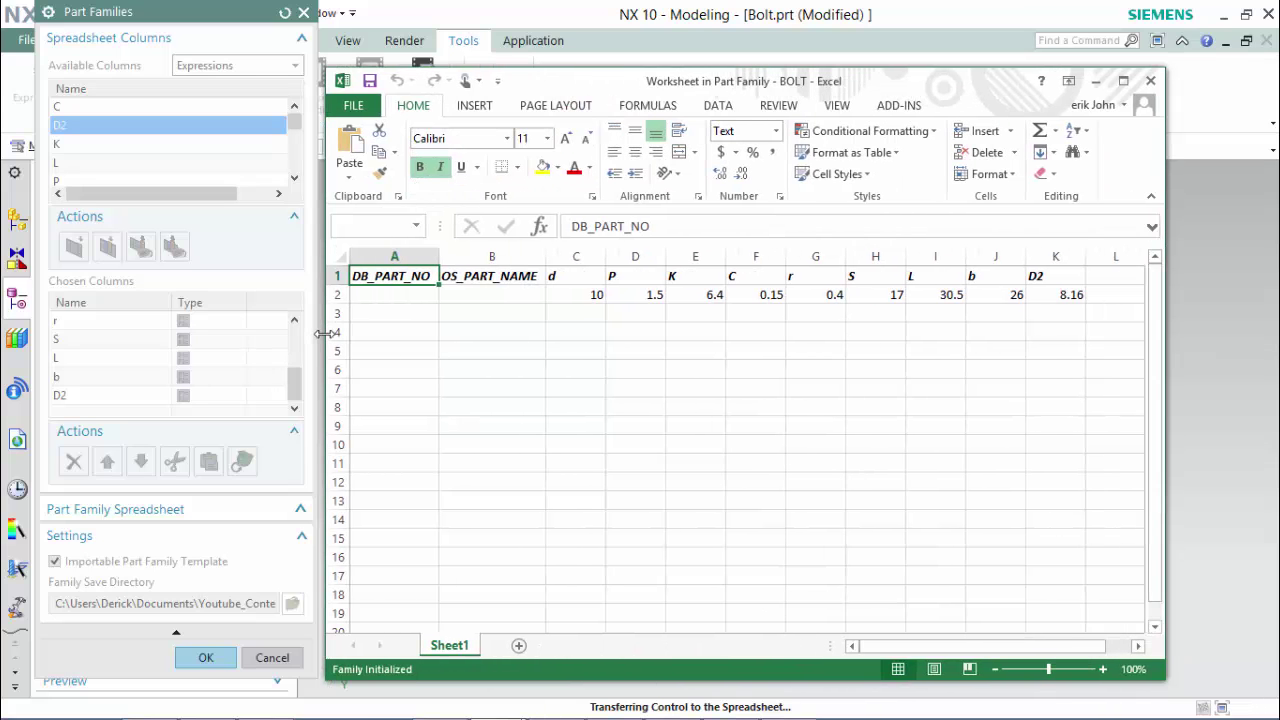
pyautogui.moveTo(731, 82); pyautogui.dragTo(407, 62)
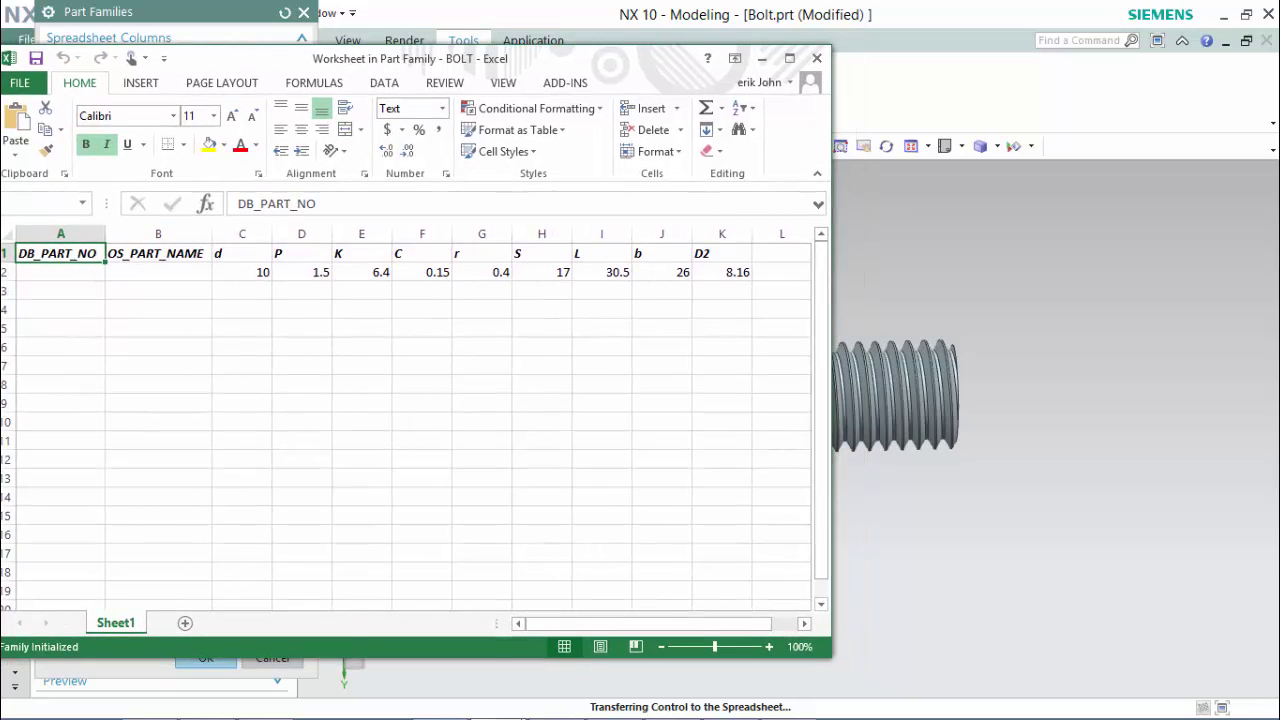
pyautogui.moveTo(1279, 230); pyautogui.dragTo(714, 74)
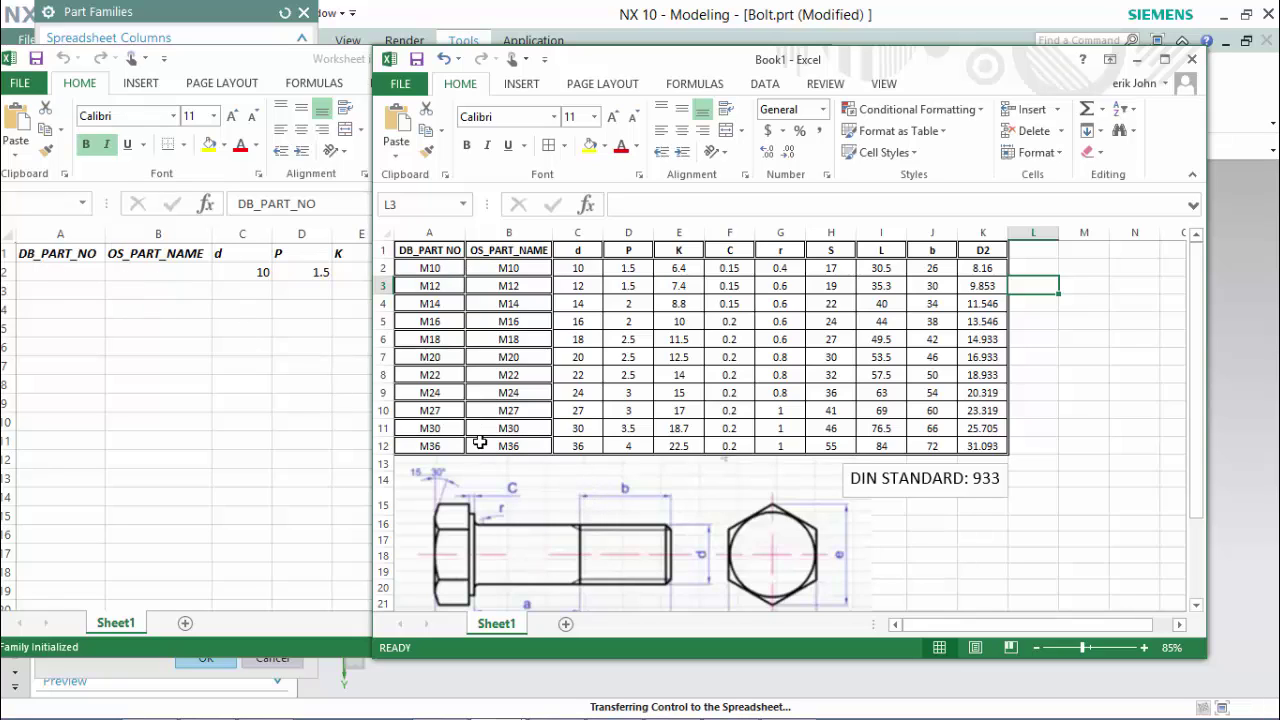
# Copy the DIN 933 size table A2:K12 into cell A2 of the family worksheet.
pyautogui.click(426, 266)
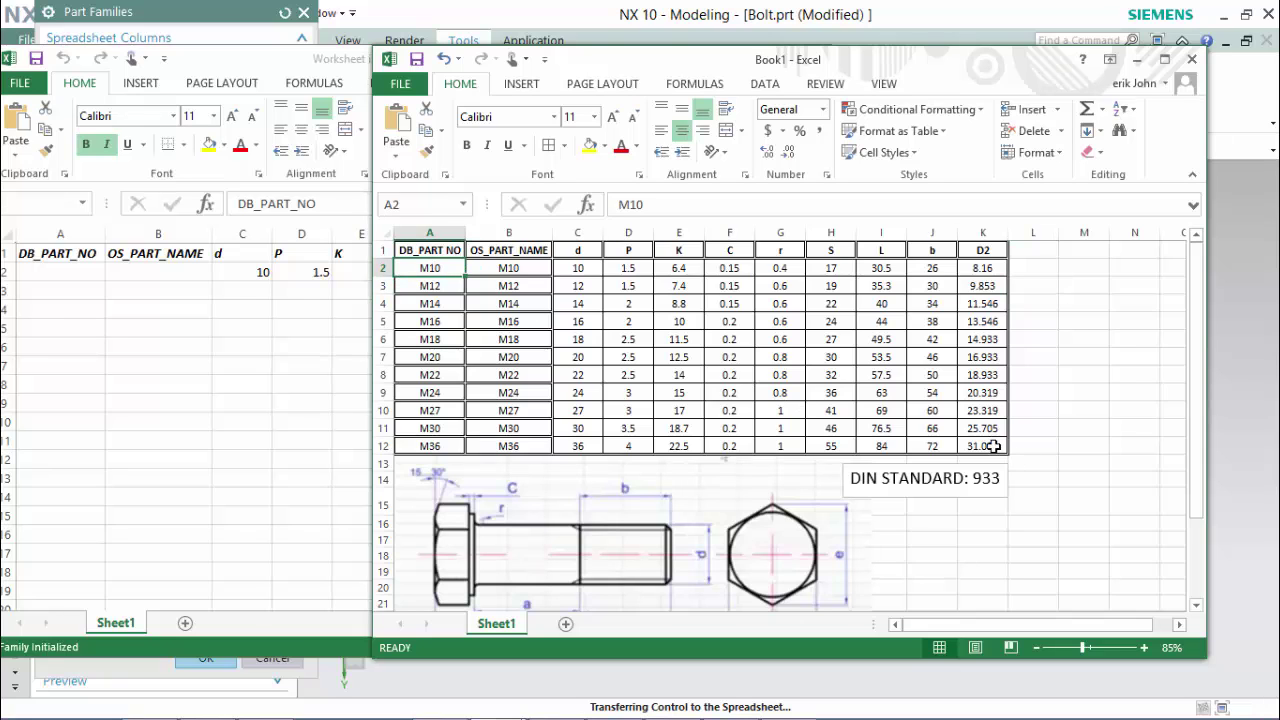
pyautogui.keyDown('shift'); pyautogui.click(992, 446); pyautogui.keyUp('shift')
pyautogui.hotkey('ctrl', 'c')
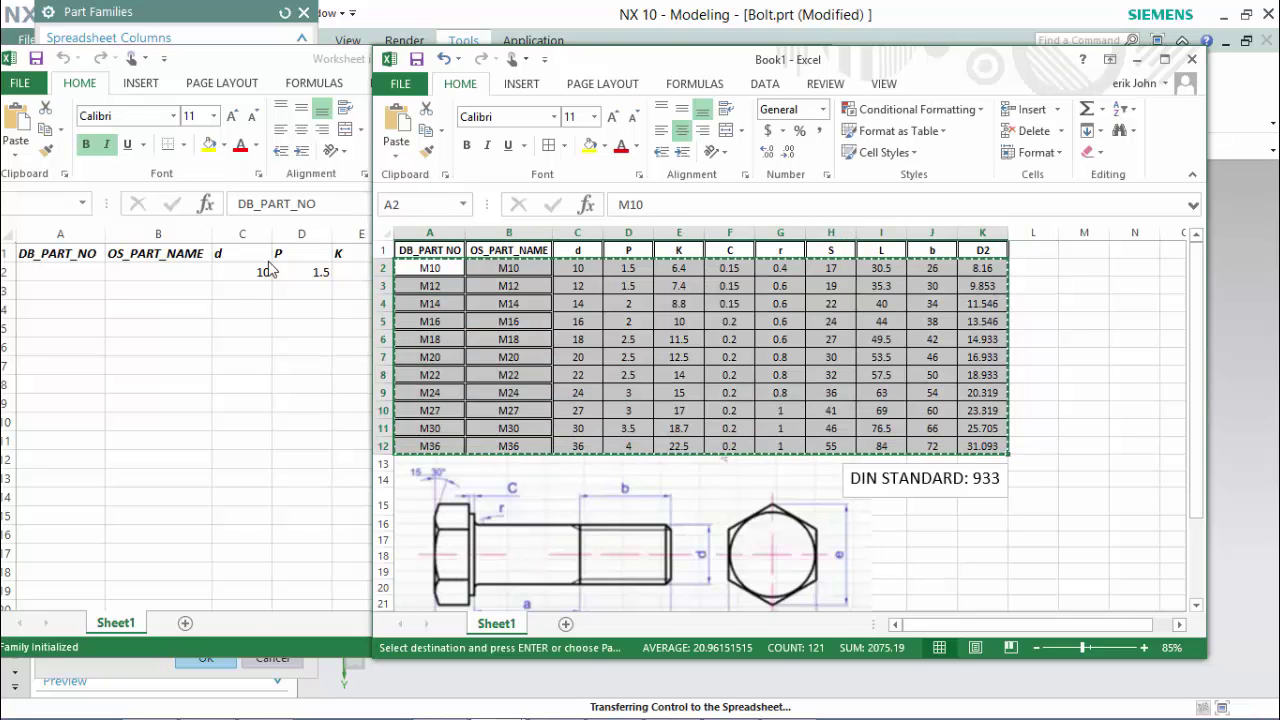
pyautogui.click(80, 271)
pyautogui.hotkey('ctrl', 'v')
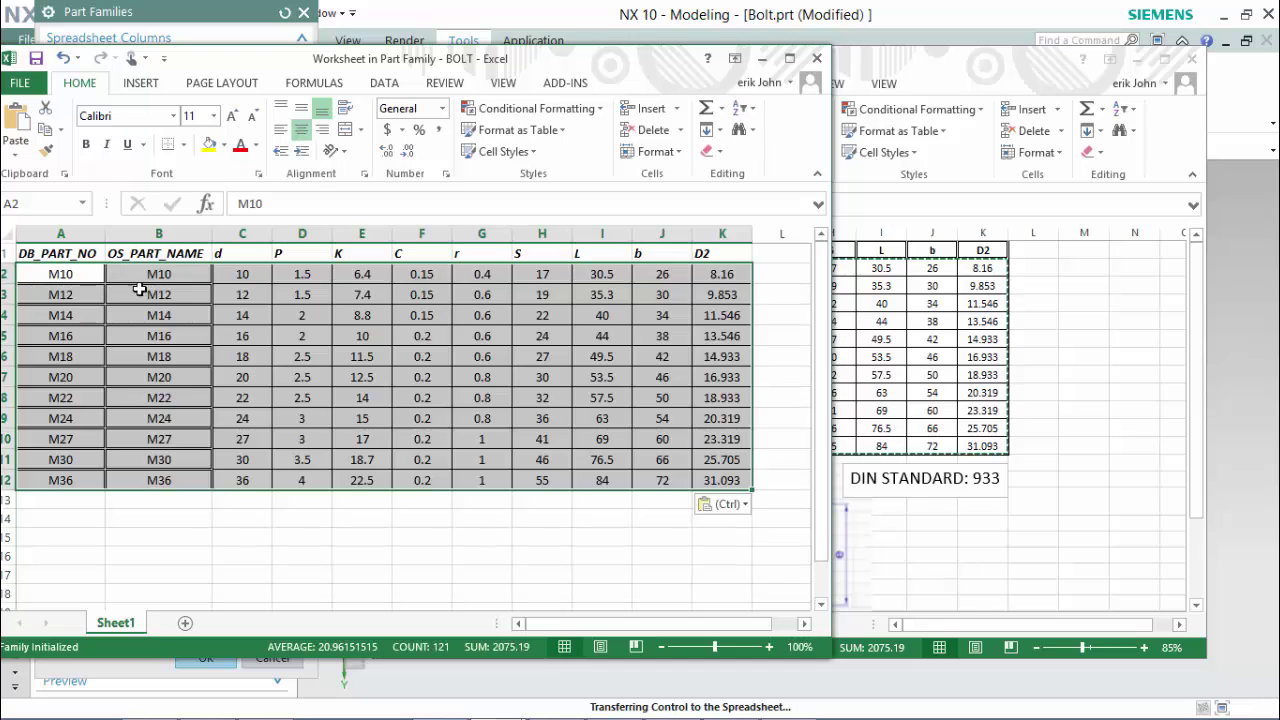
# Copy the bolt dimension drawing and paste it at cell B15.
pyautogui.hotkey('alt', 'Tab')
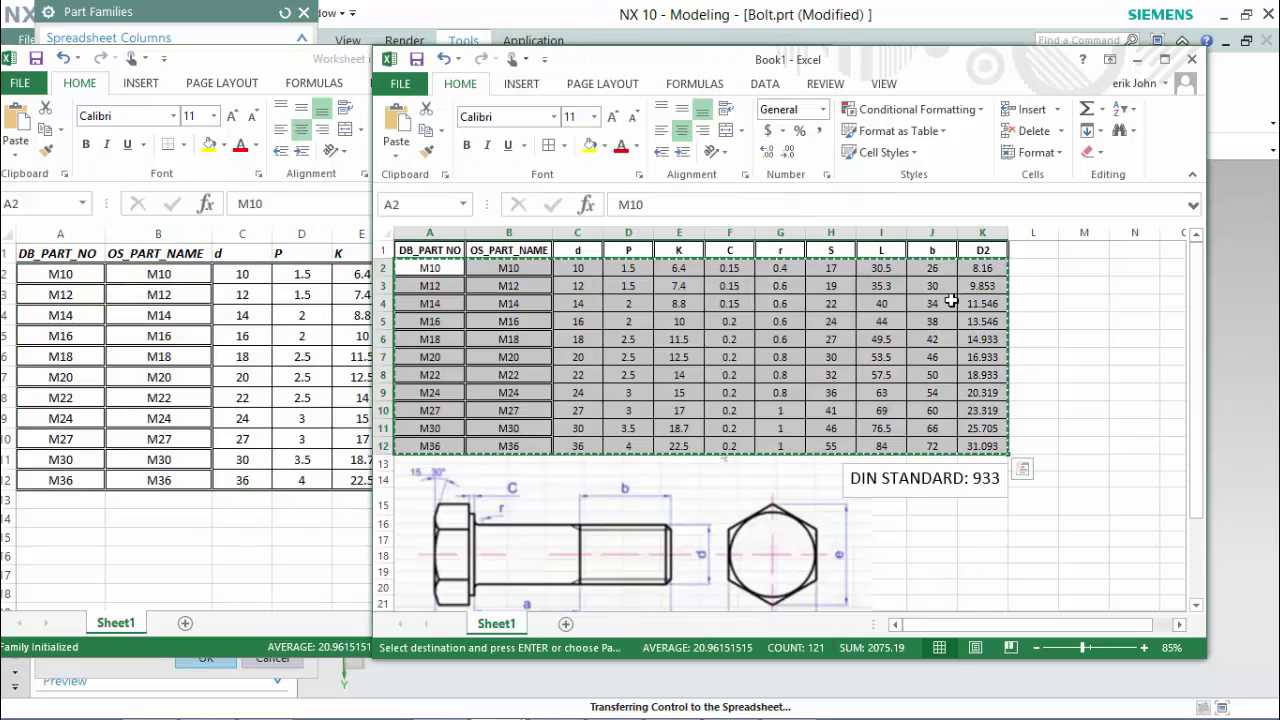
pyautogui.click(551, 509)
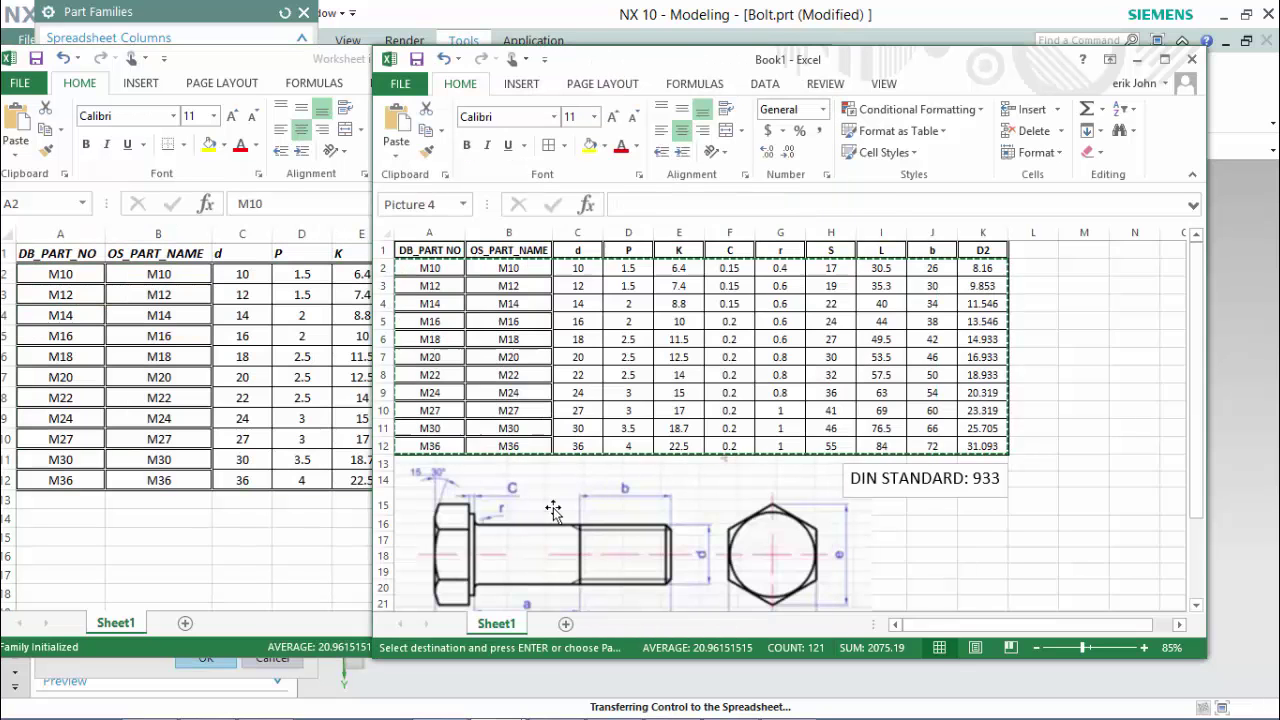
pyautogui.click(200, 528)
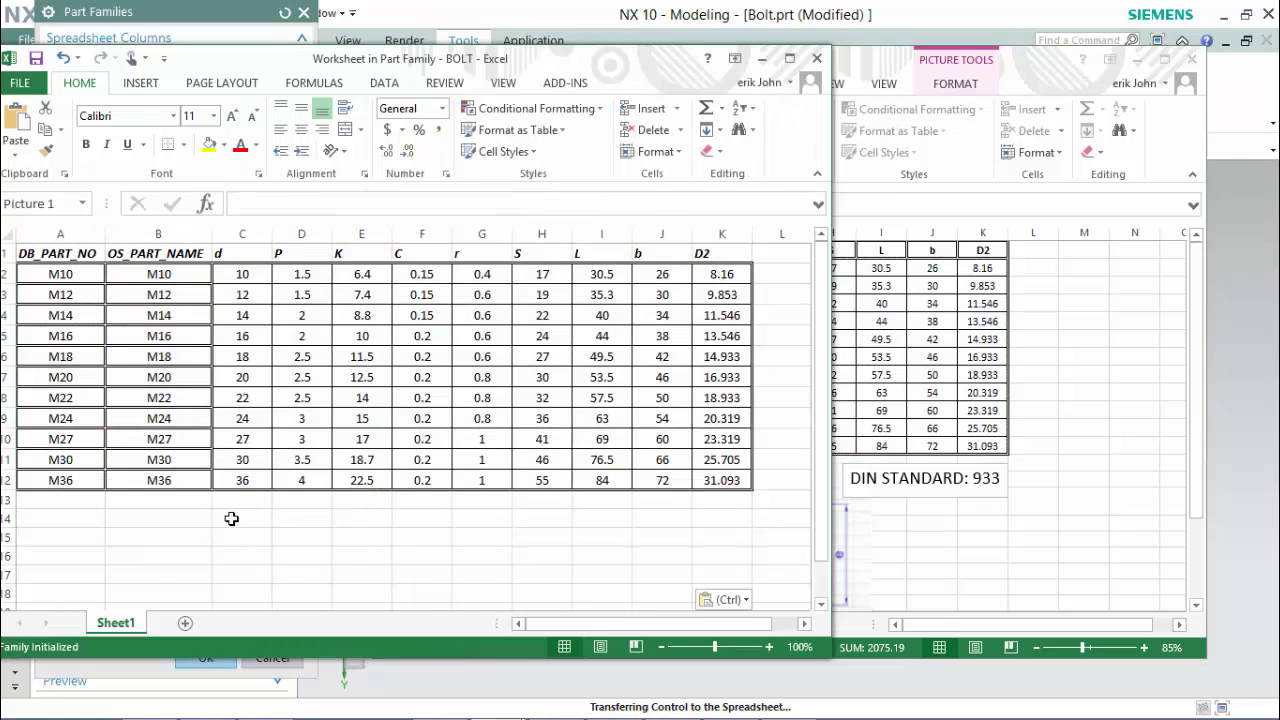
pyautogui.hotkey('ctrl', 'v')
pyautogui.scroll(-3, 357, 392)
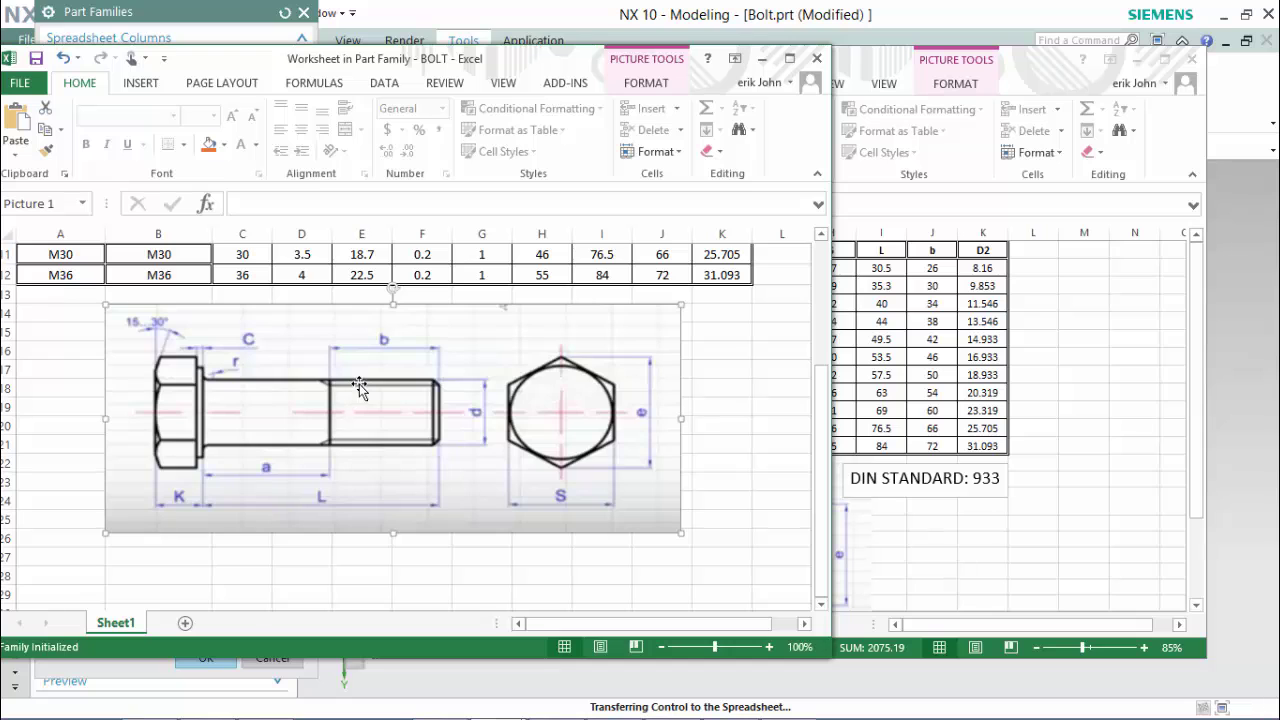
pyautogui.scroll(4, 359, 388)
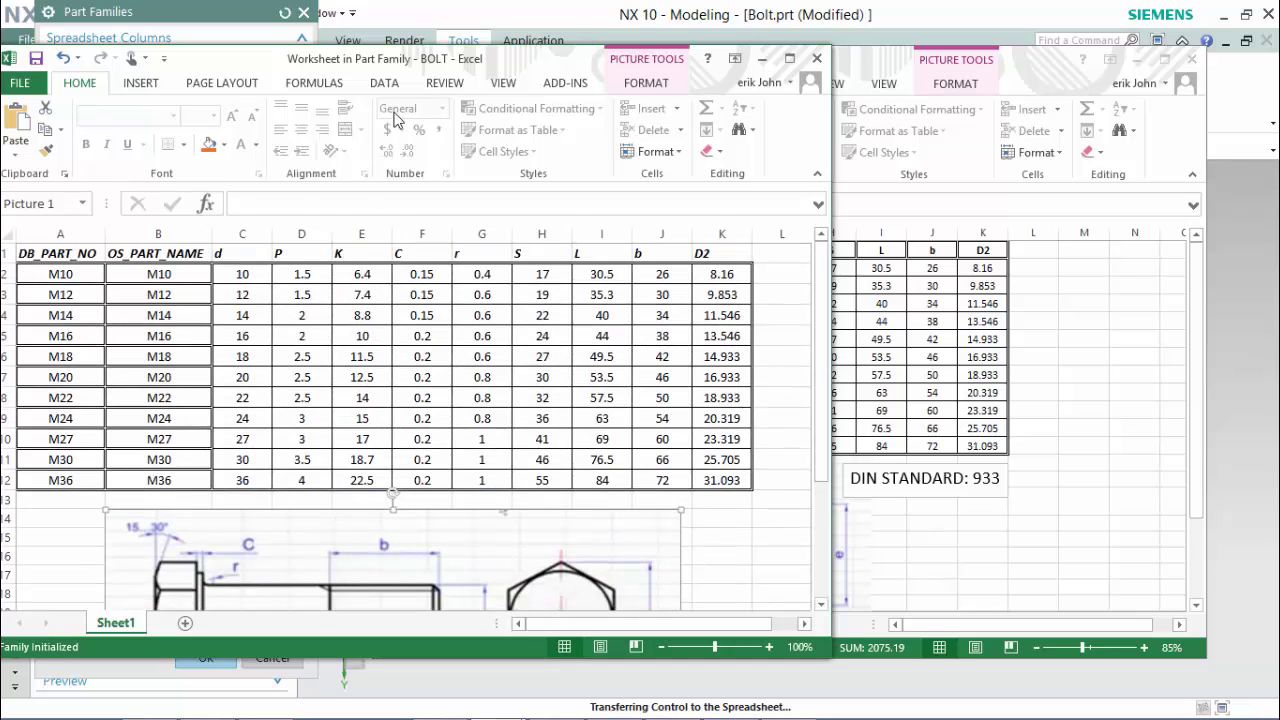
# Maximize the family worksheet and bring up the ADD-INS PartFamily commands.
pyautogui.doubleClick(415, 60)
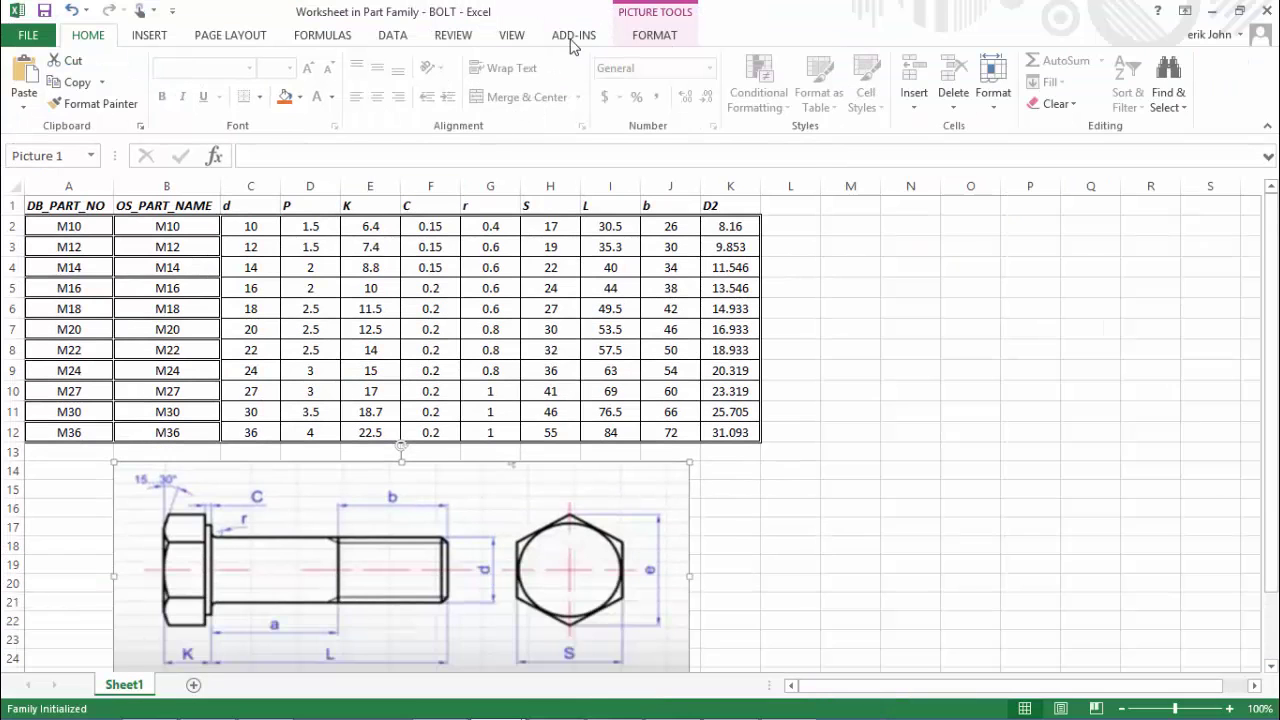
pyautogui.click(574, 35)
pyautogui.click(83, 64)
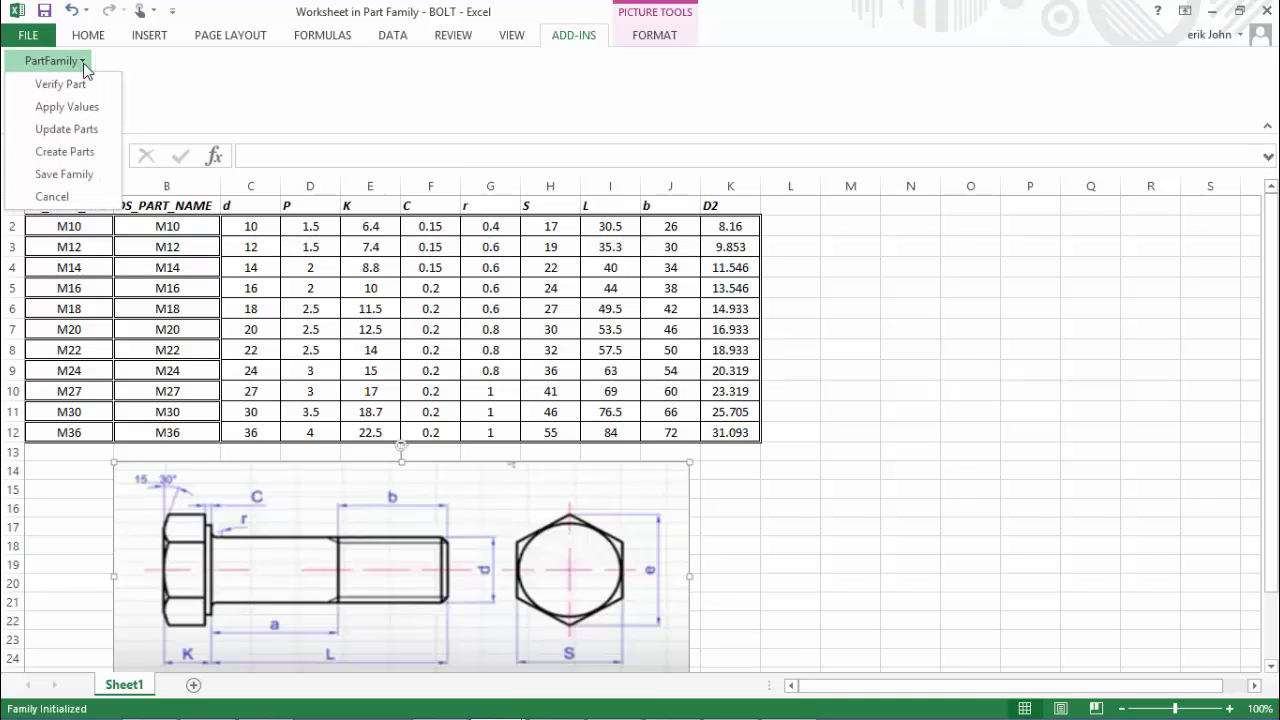
# Save the family, reopen the spreadsheet from NX, and select size rows M10–M36.
pyautogui.click(94, 175)
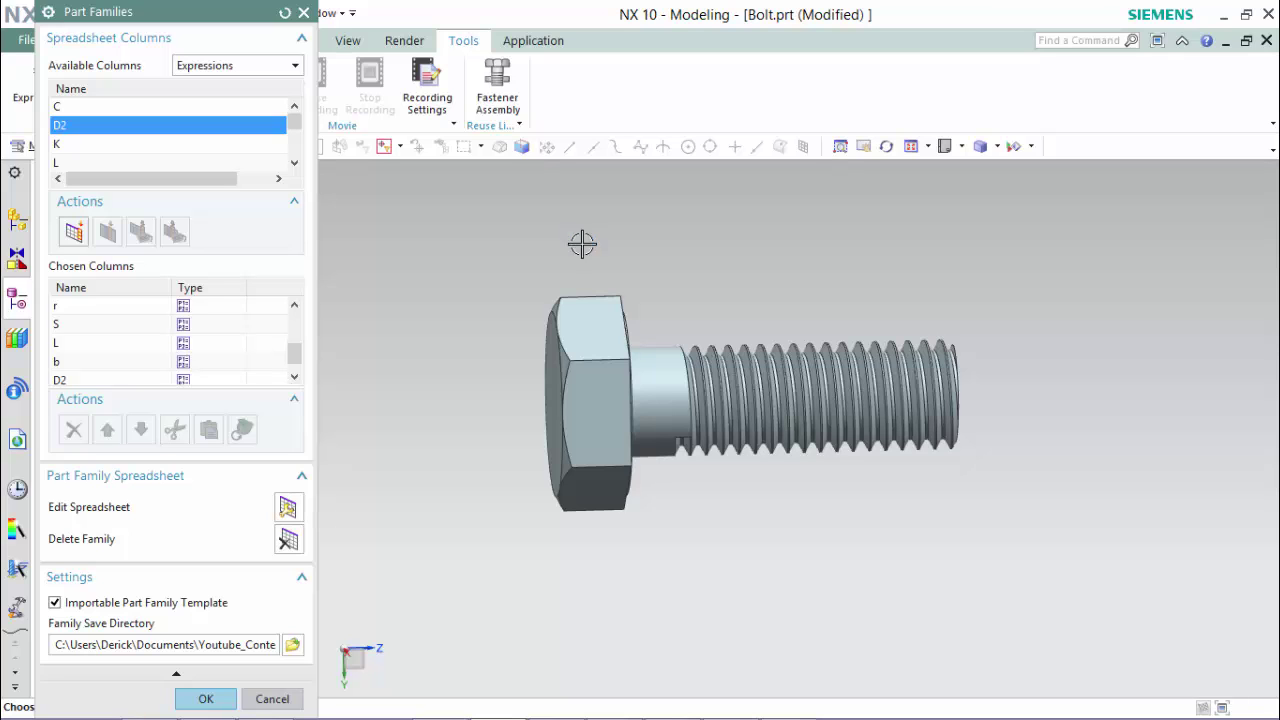
pyautogui.click(288, 508)
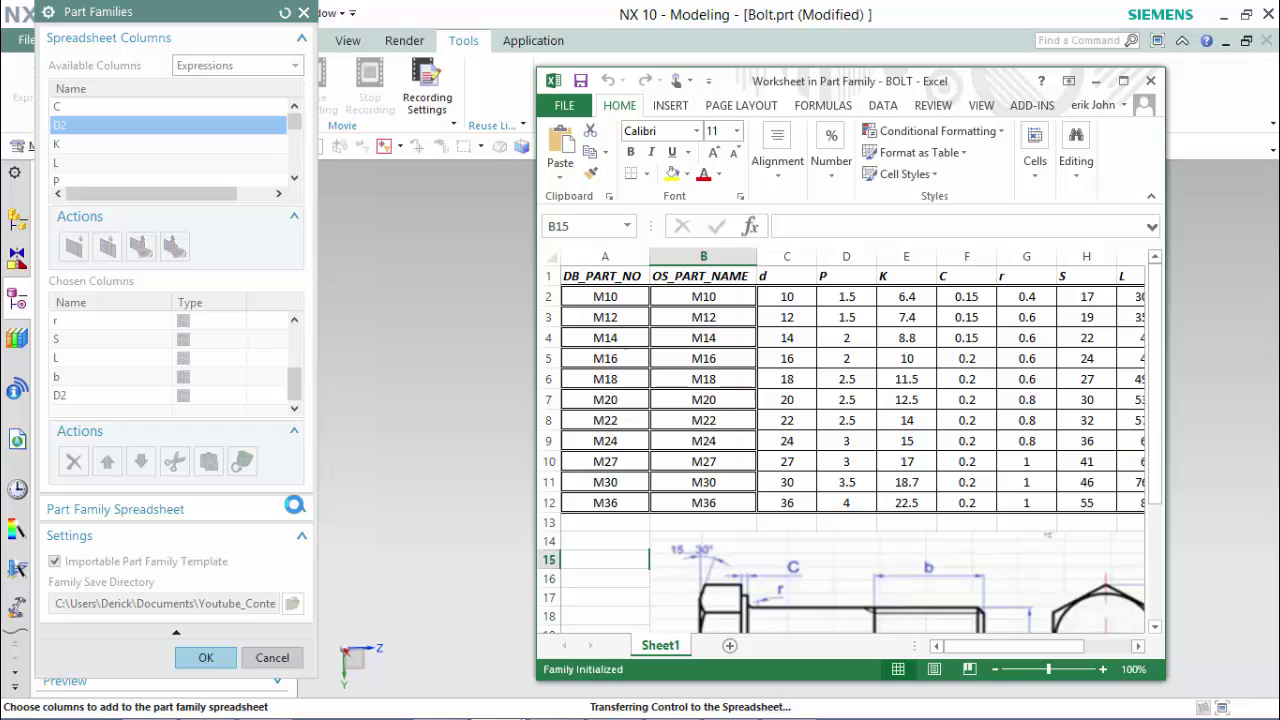
pyautogui.click(548, 295)
pyautogui.keyDown('shift'); pyautogui.click(553, 503); pyautogui.keyUp('shift')
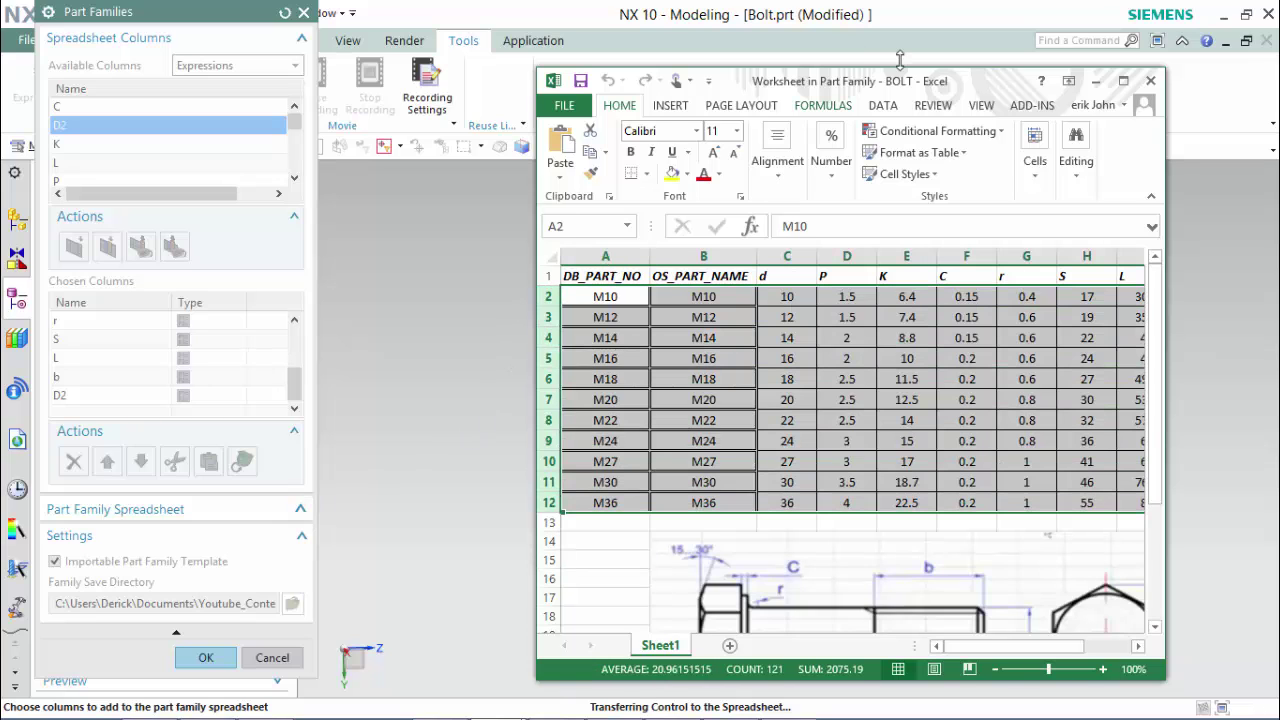
pyautogui.click(1031, 105)
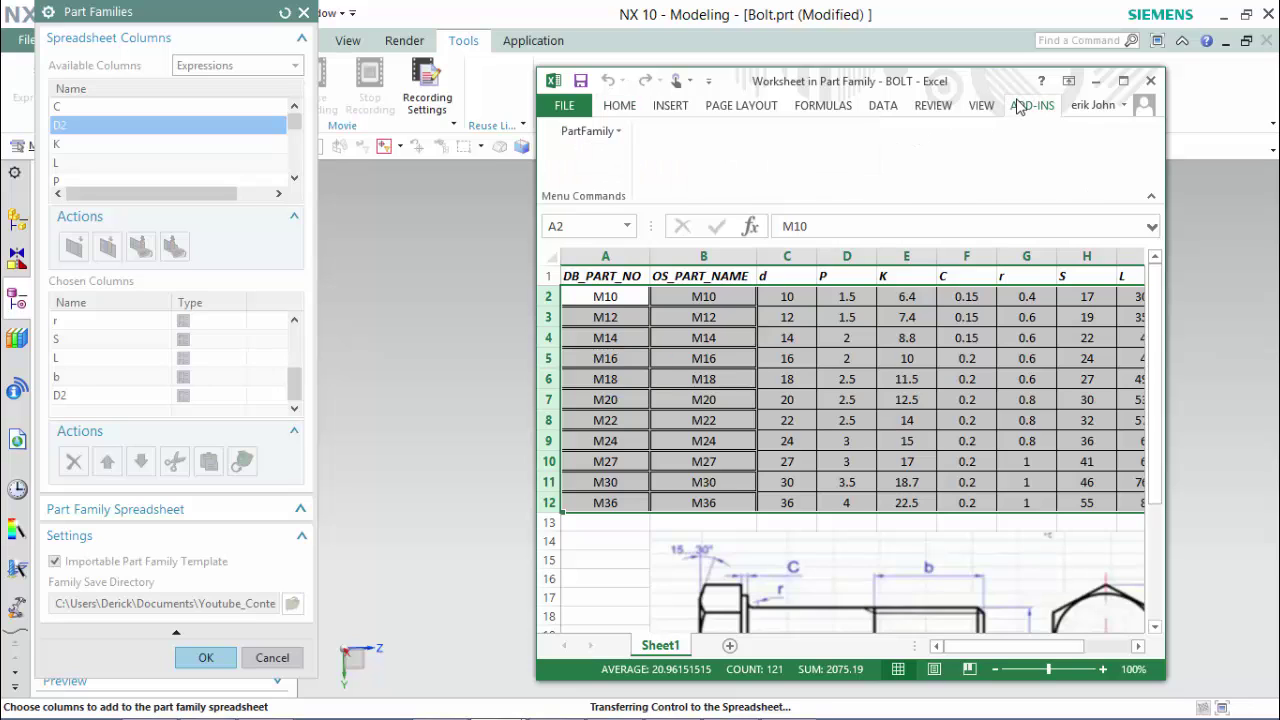
pyautogui.click(620, 131)
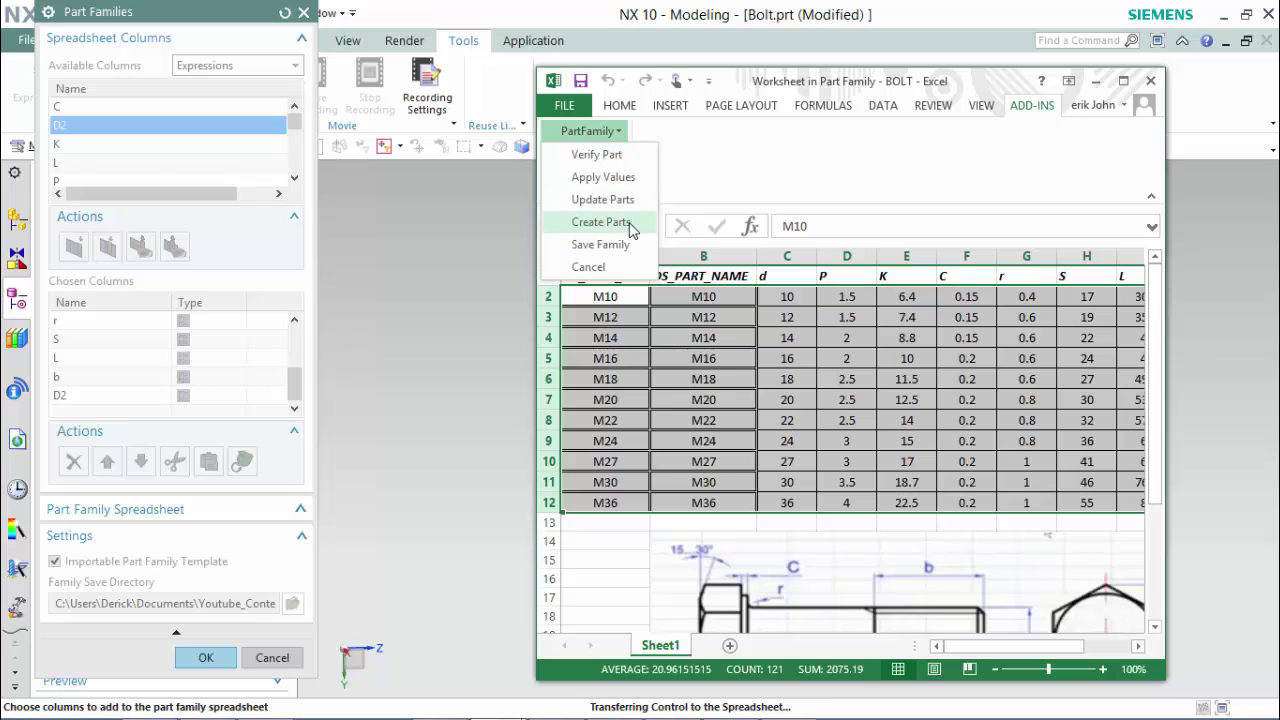
# Create member parts M10–M36 and close Part Families, keeping the changes.
pyautogui.click(631, 223)
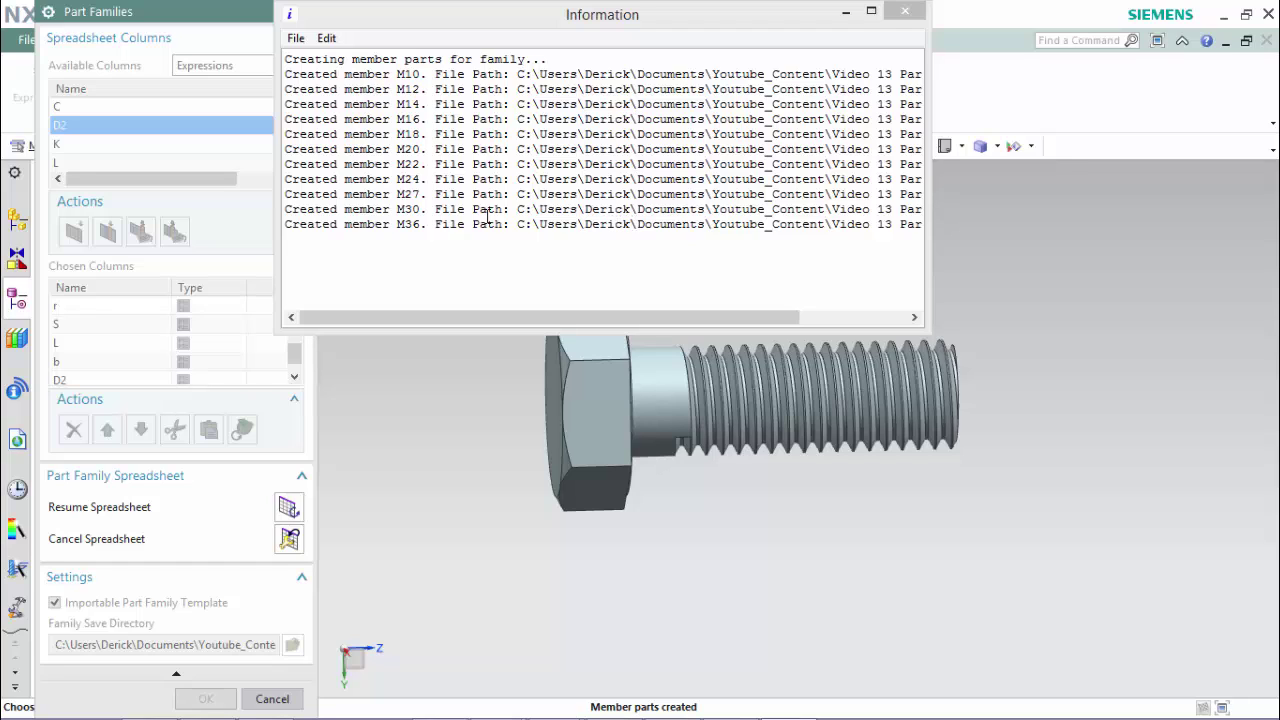
pyautogui.click(278, 699)
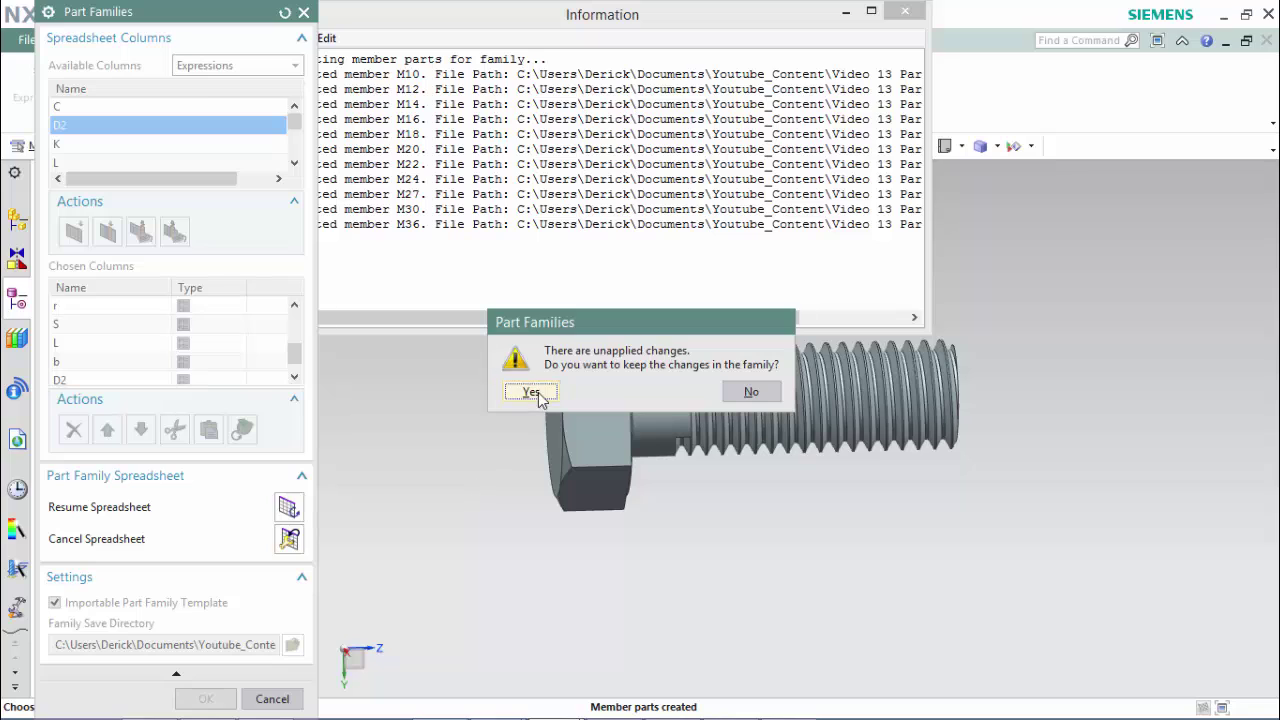
pyautogui.click(533, 392)
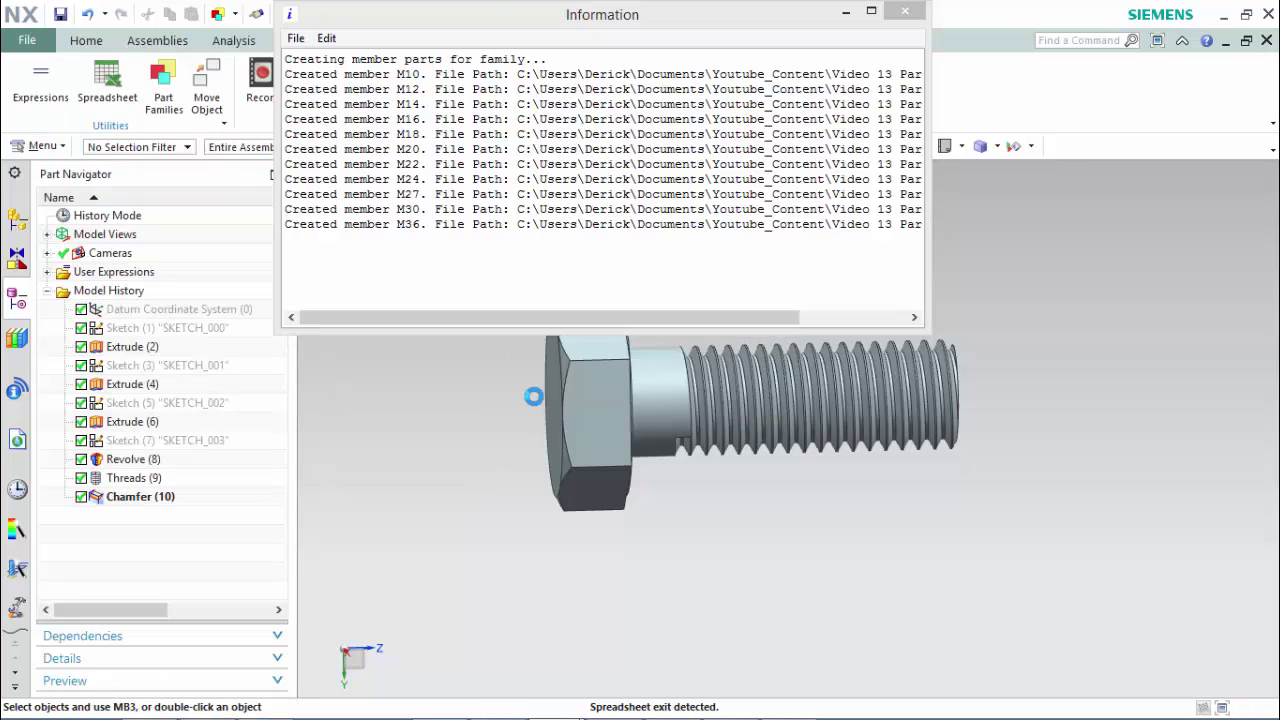
# Close the member creation report and view the bolt from the front.
pyautogui.click(905, 11)
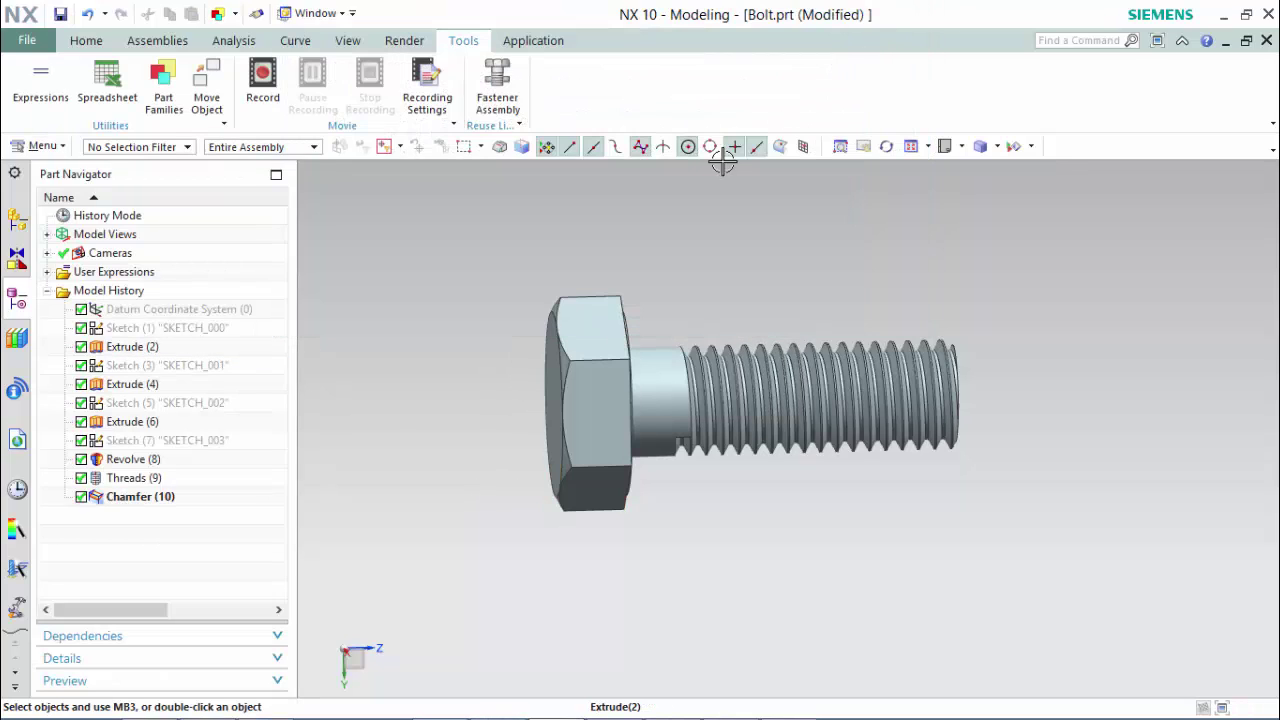
pyautogui.hotkey('ctrl', 'alt', 'f')
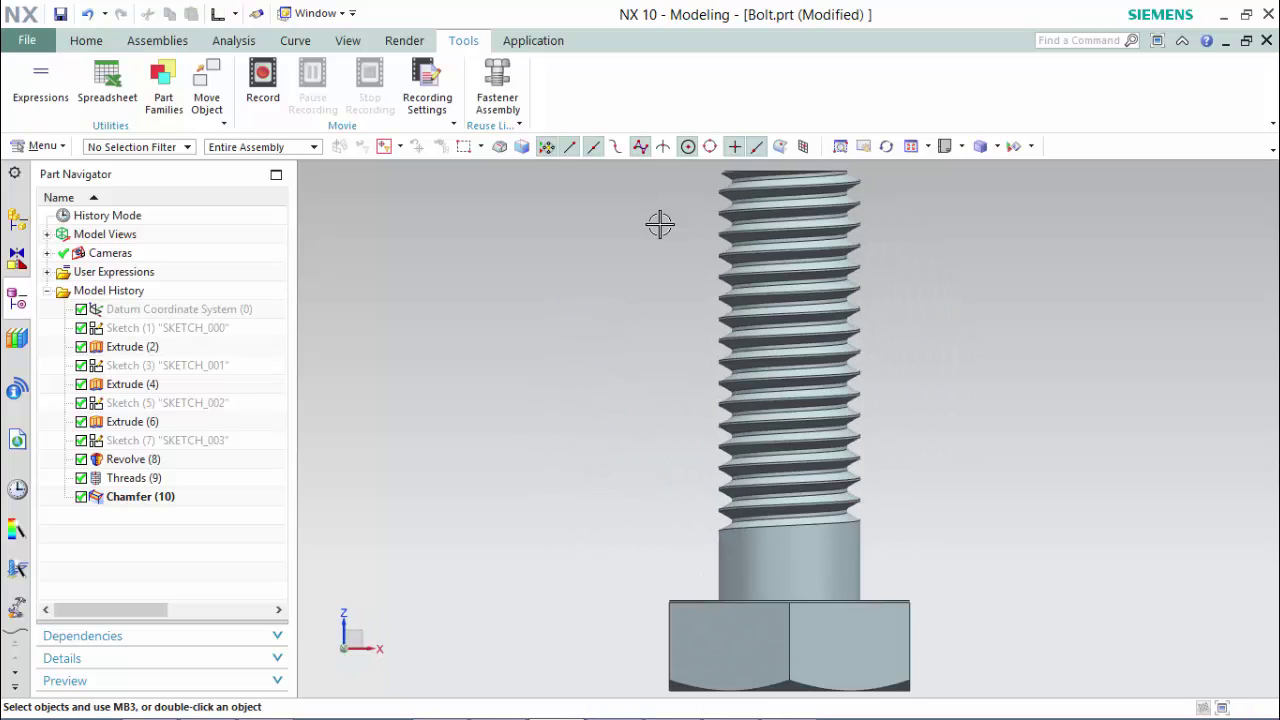
pyautogui.click(96, 41)
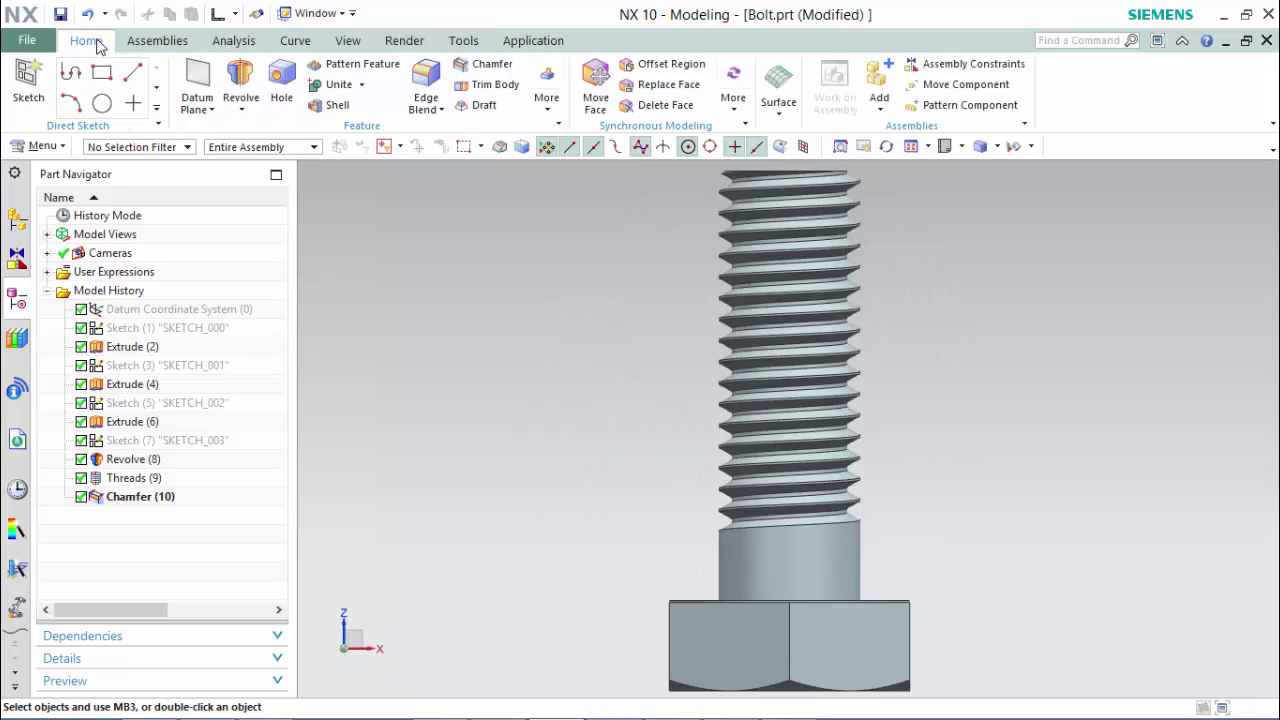
# Create a new assembly file named Bolt_Family from the Assembly template.
pyautogui.click(40, 42)
pyautogui.click(40, 42)
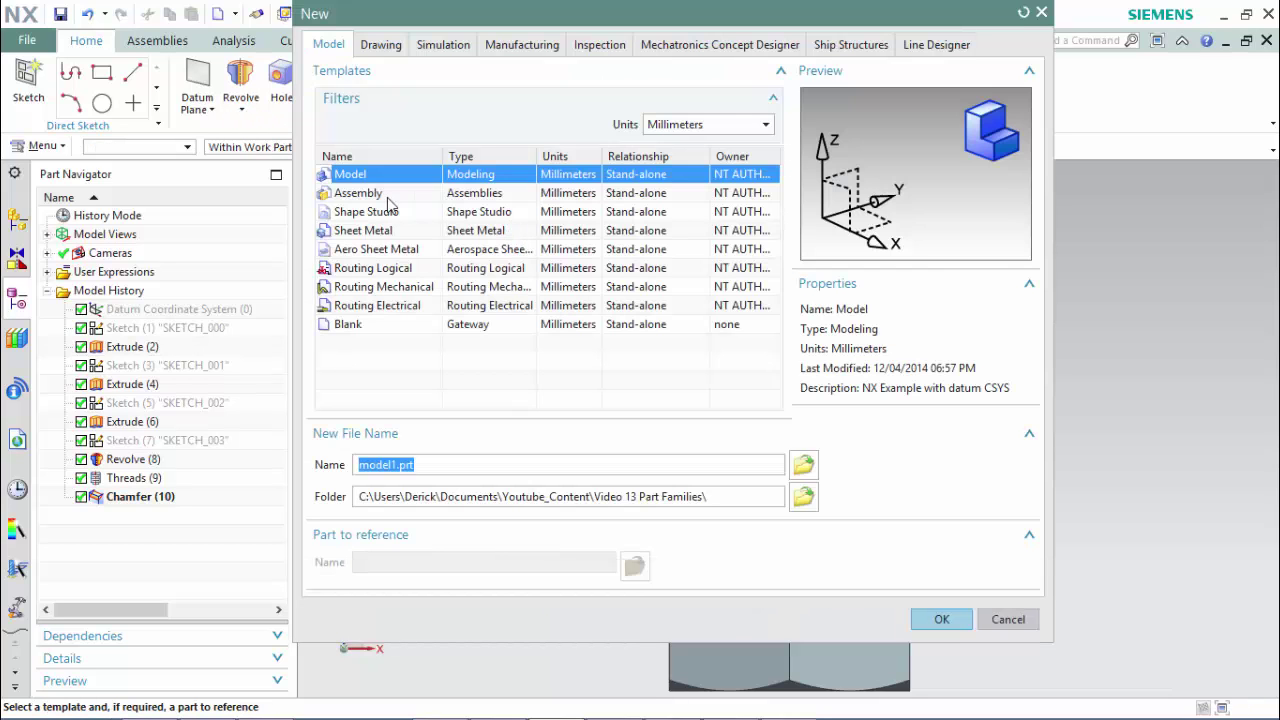
pyautogui.click(386, 196)
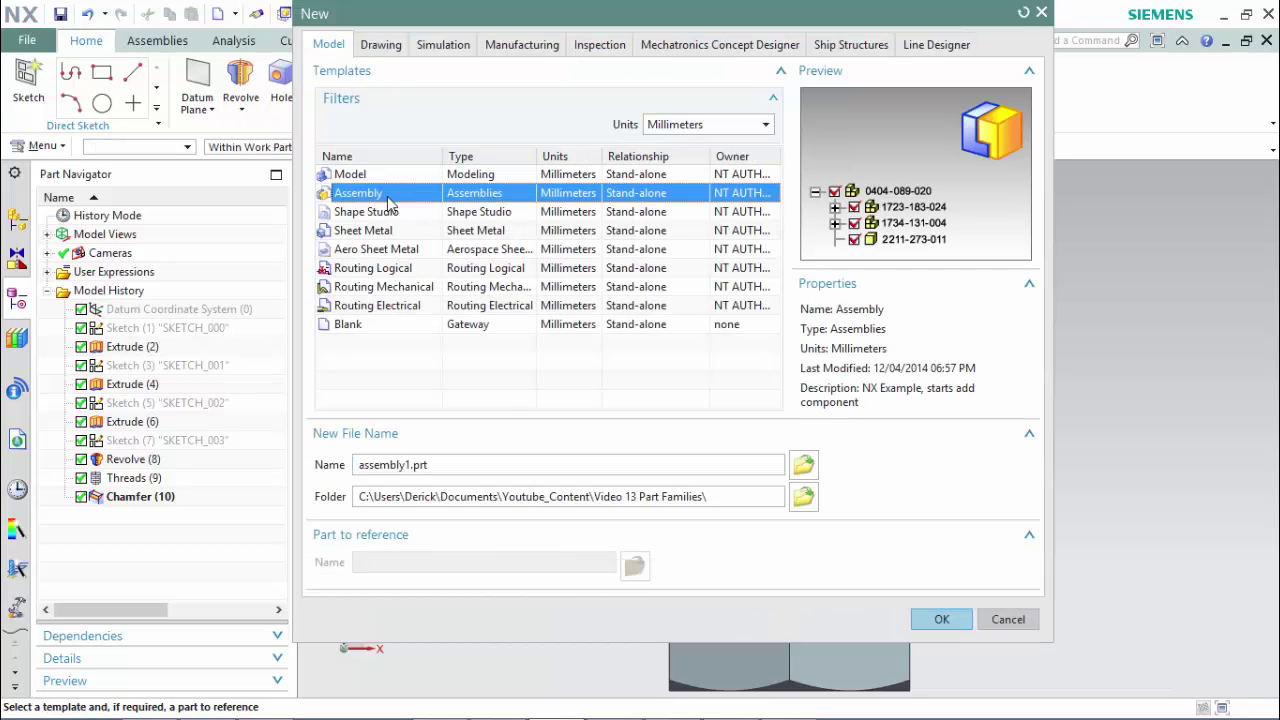
pyautogui.click(449, 463)
pyautogui.doubleClick(455, 460)
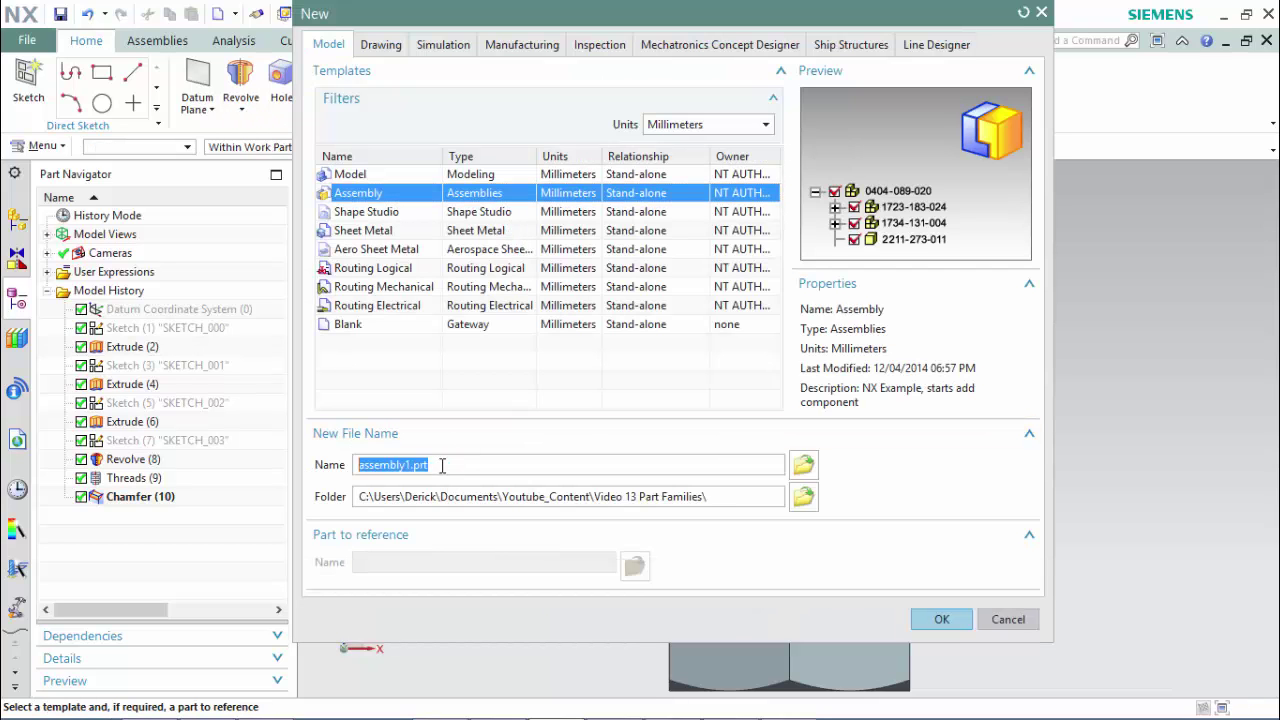
pyautogui.write('Bolt_Family')
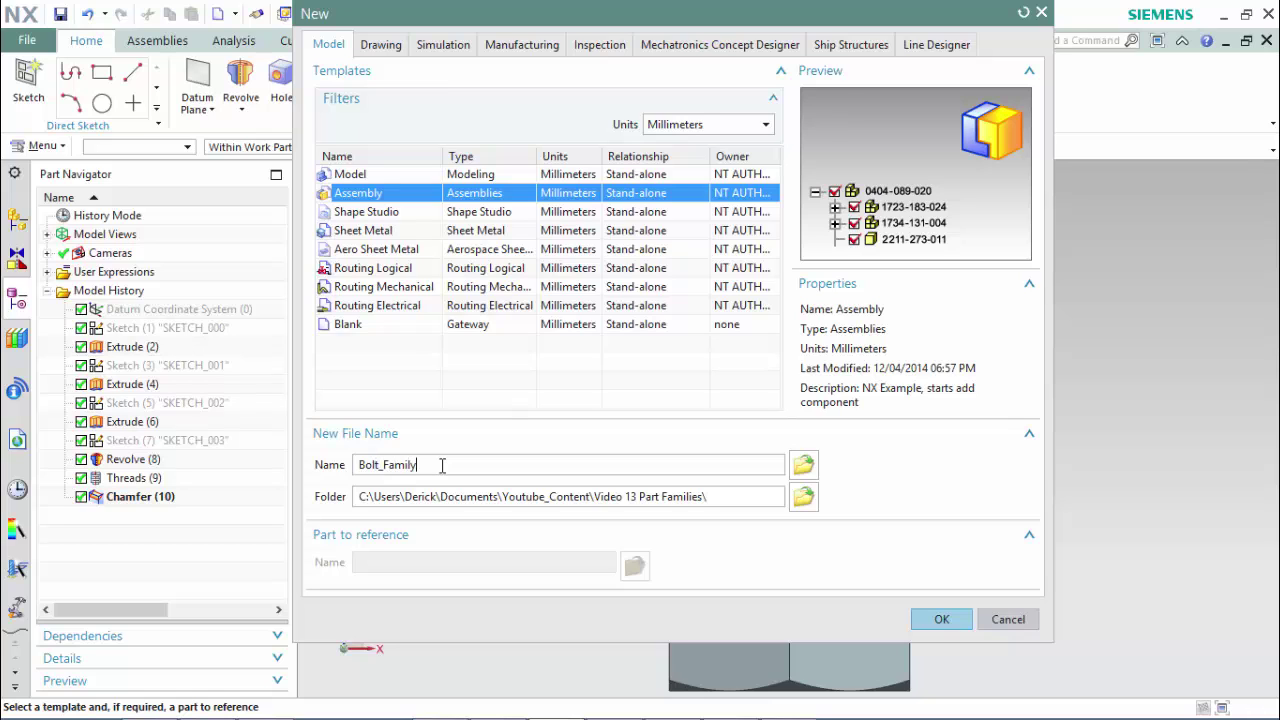
pyautogui.click(942, 619)
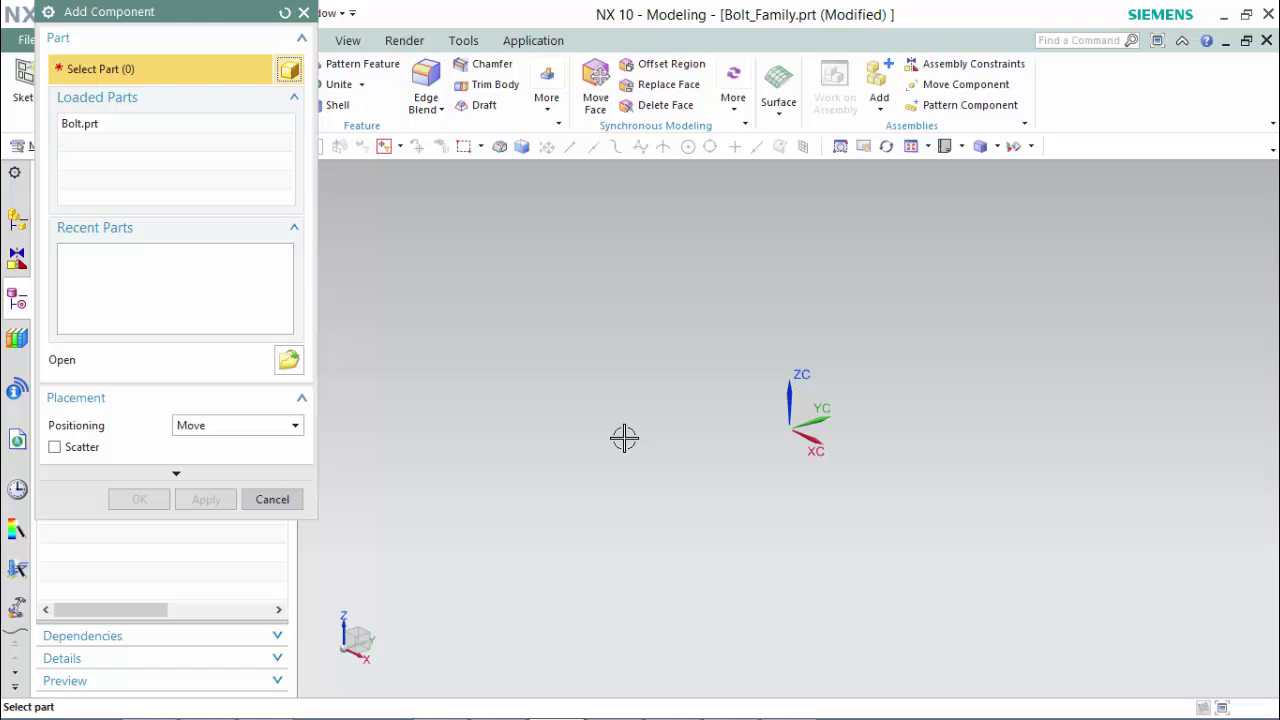
pyautogui.click(295, 499)
pyautogui.rightClick(522, 318)
pyautogui.click(476, 320)
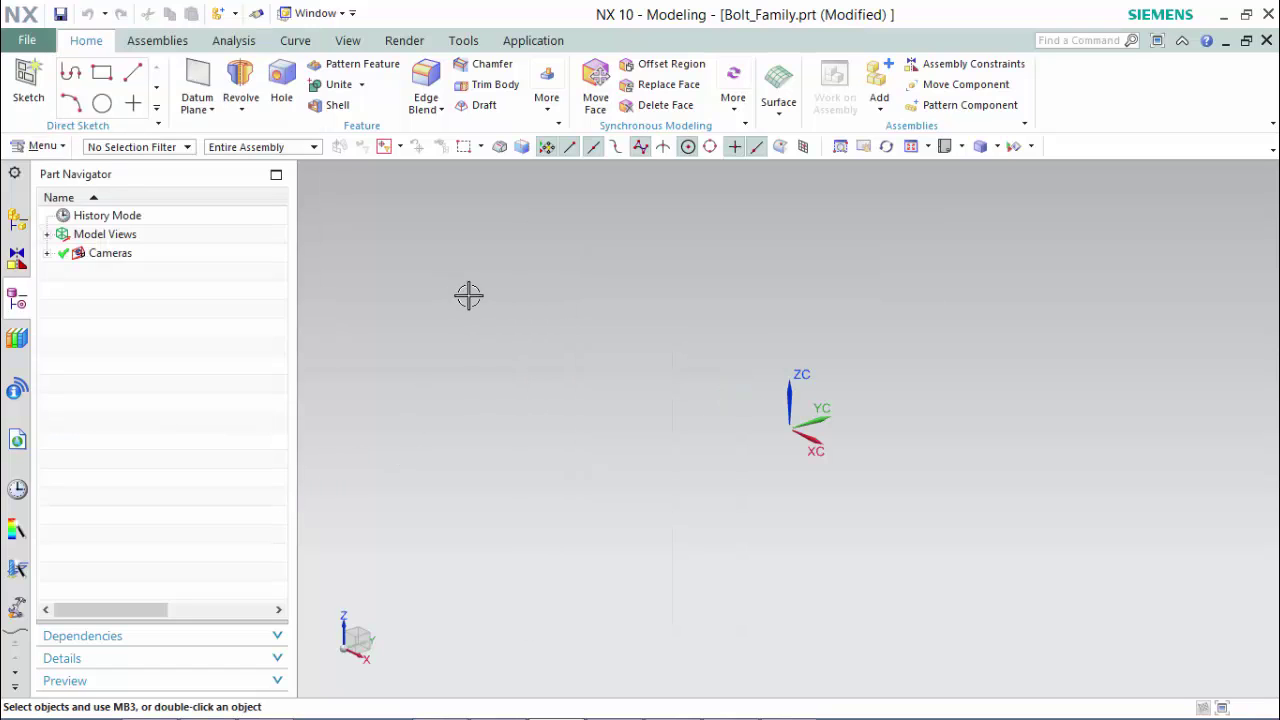
# Load the eleven bolt parts M10–M36 from the Video 13 Part Families folder.
pyautogui.click(157, 40)
pyautogui.click(251, 84)
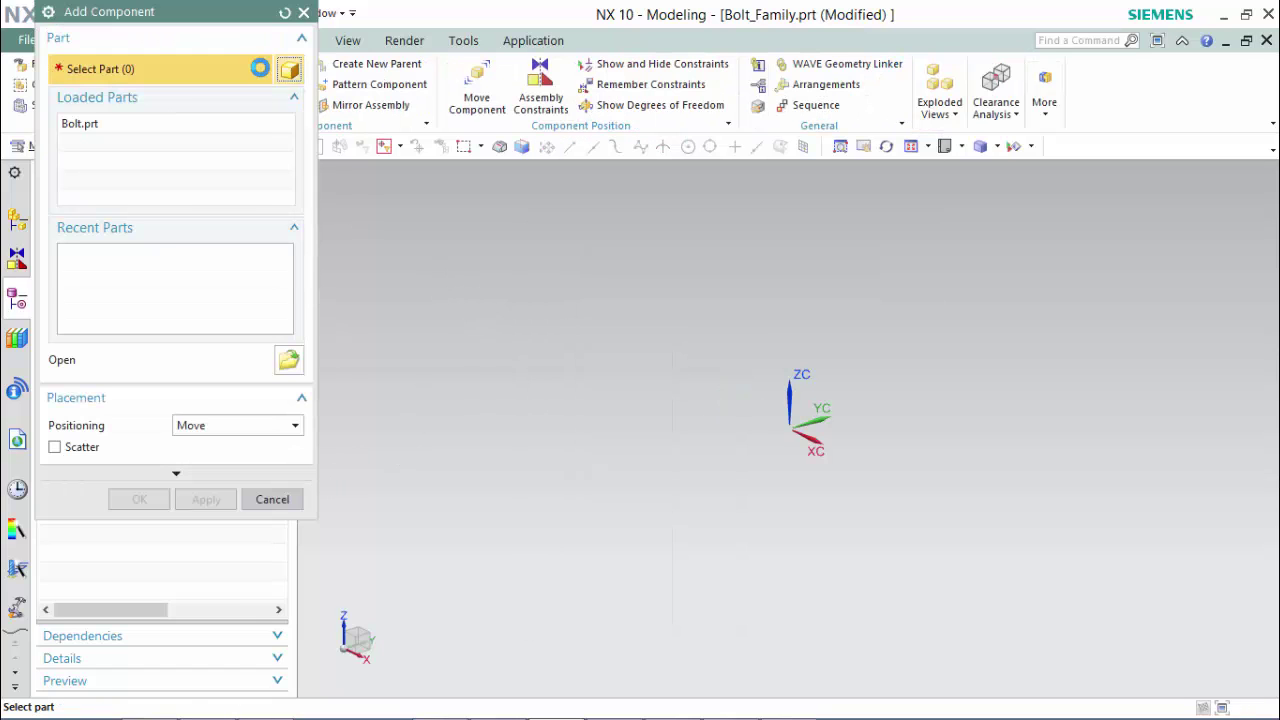
pyautogui.click(288, 359)
pyautogui.click(625, 219)
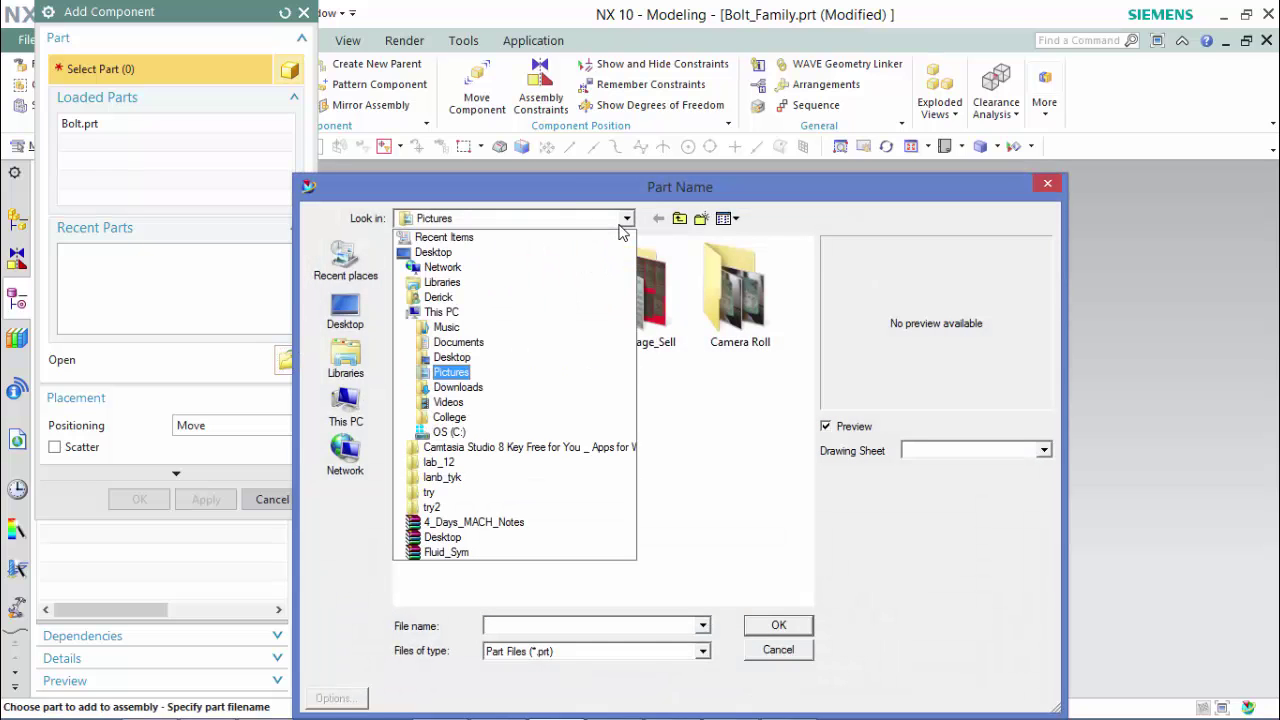
pyautogui.click(500, 343)
pyautogui.press('y')
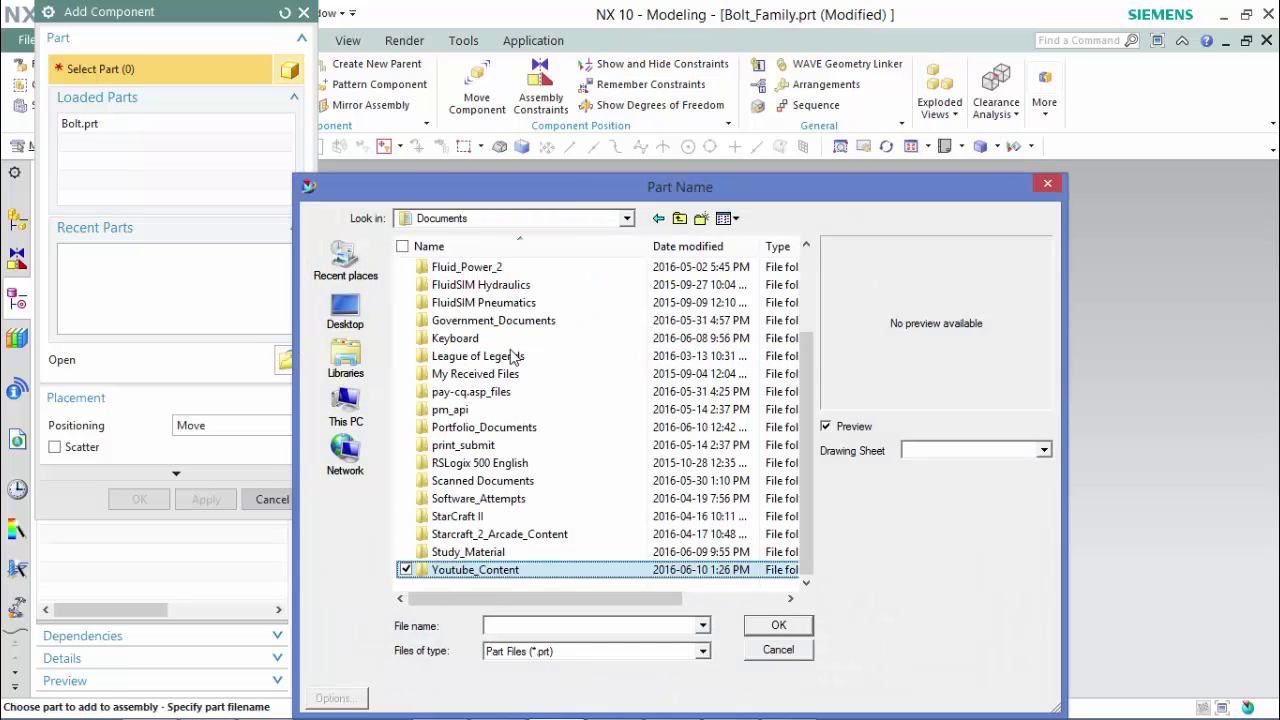
pyautogui.press('Return')
pyautogui.doubleClick(500, 481)
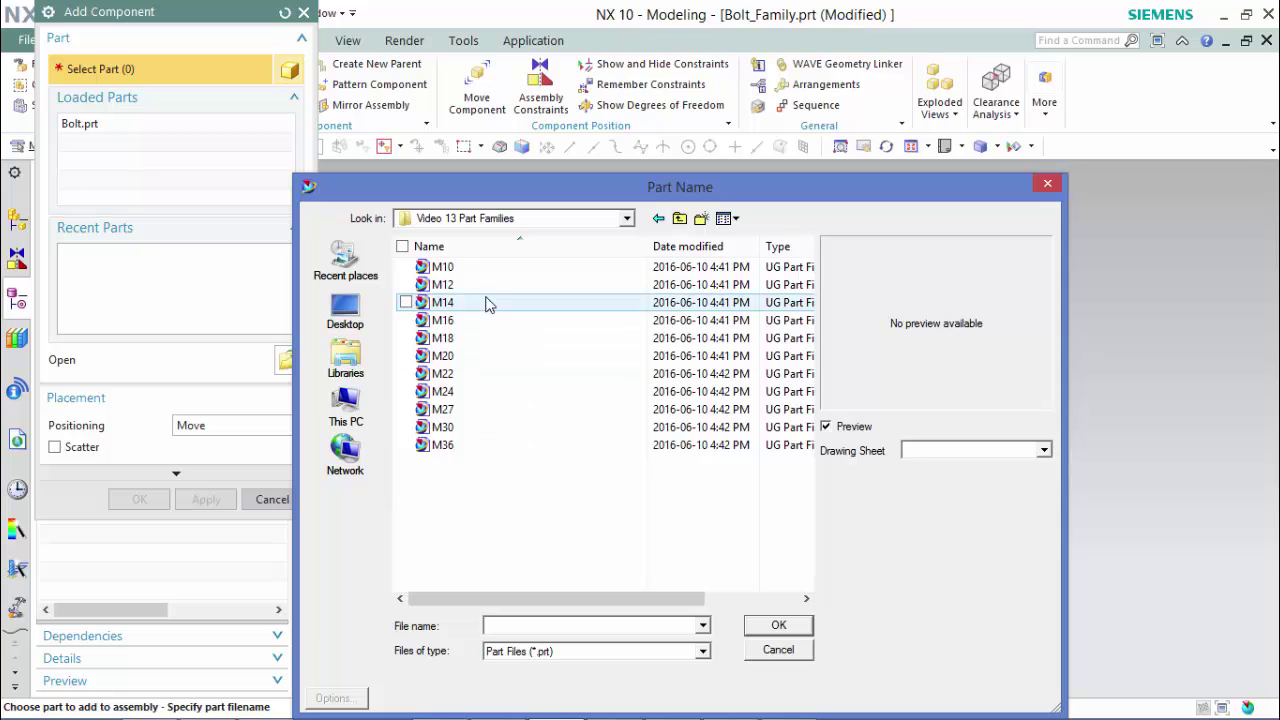
pyautogui.press('Down')
pyautogui.keyDown('shift'); pyautogui.click(476, 446); pyautogui.keyUp('shift')
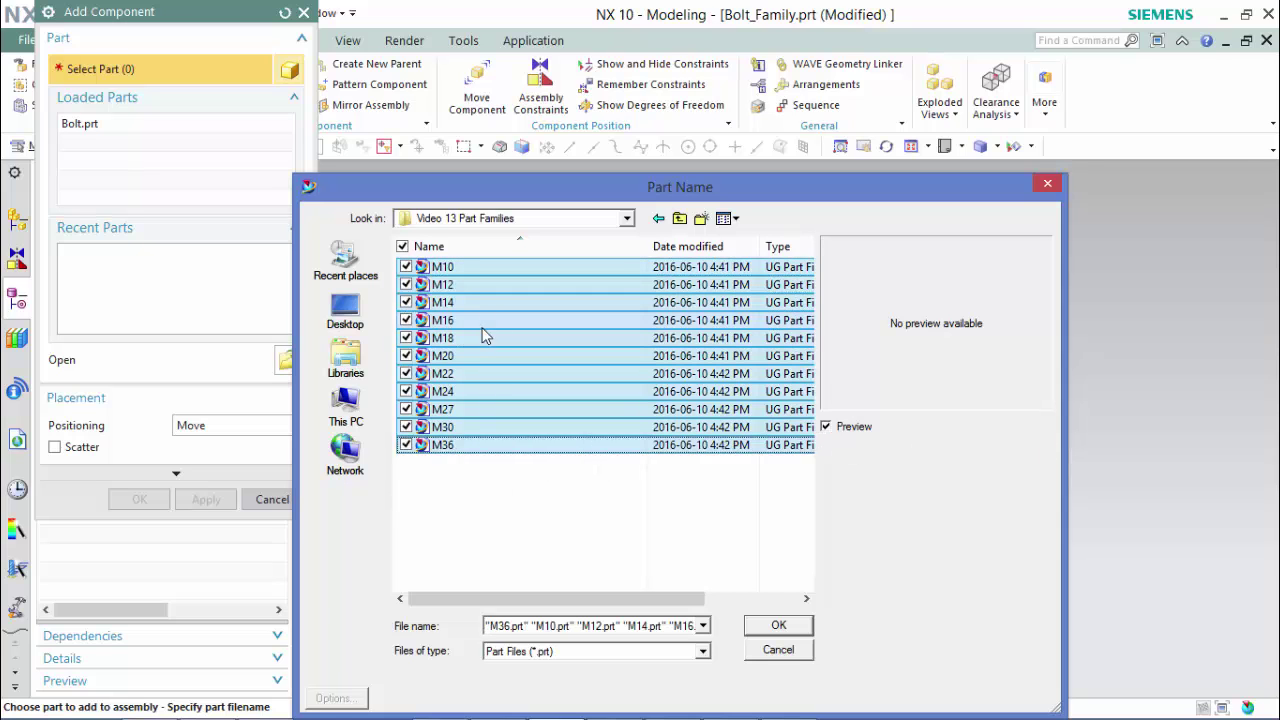
pyautogui.click(777, 626)
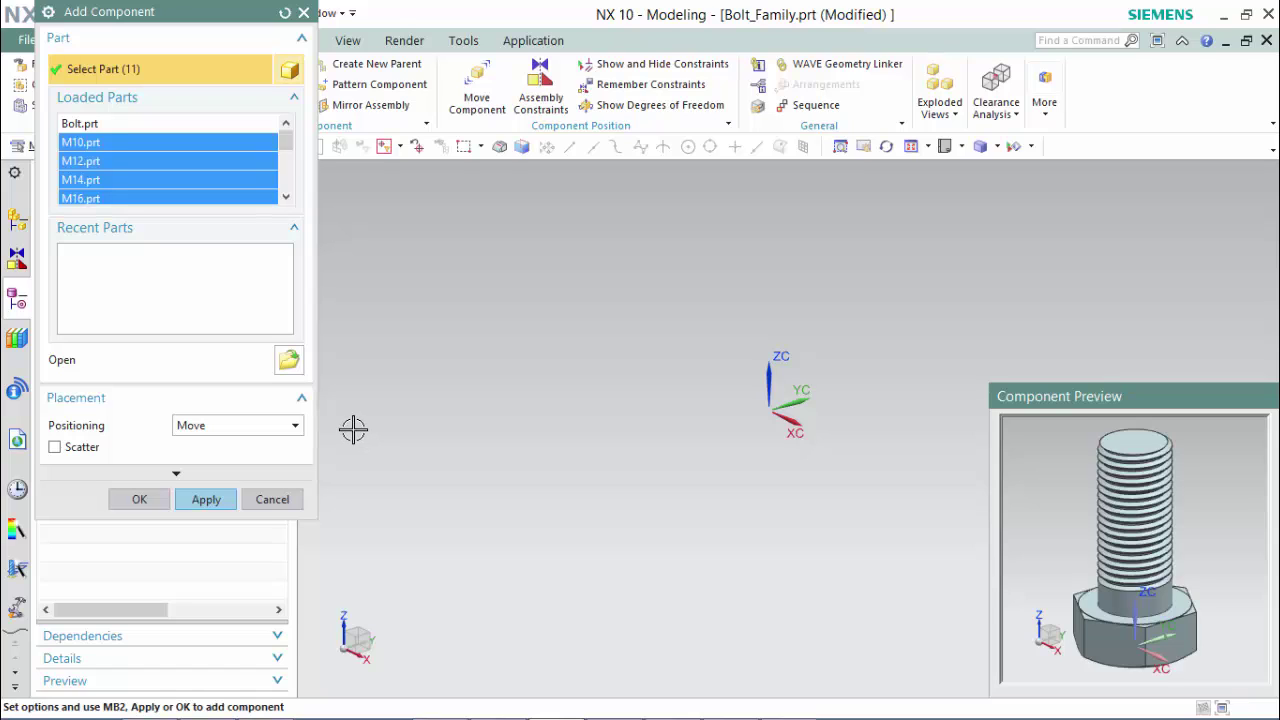
# Place the eleven bolts at the Absolute Origin and add them to the assembly.
pyautogui.click(266, 426)
pyautogui.click(262, 446)
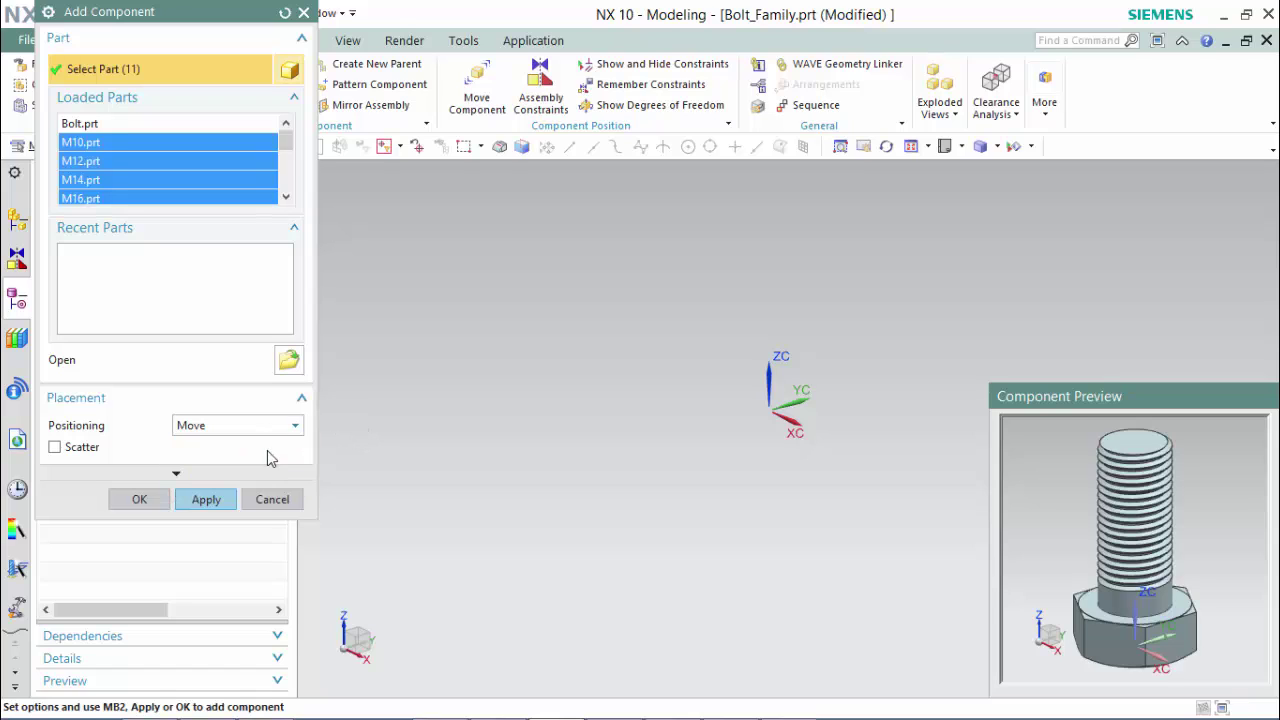
pyautogui.click(140, 500)
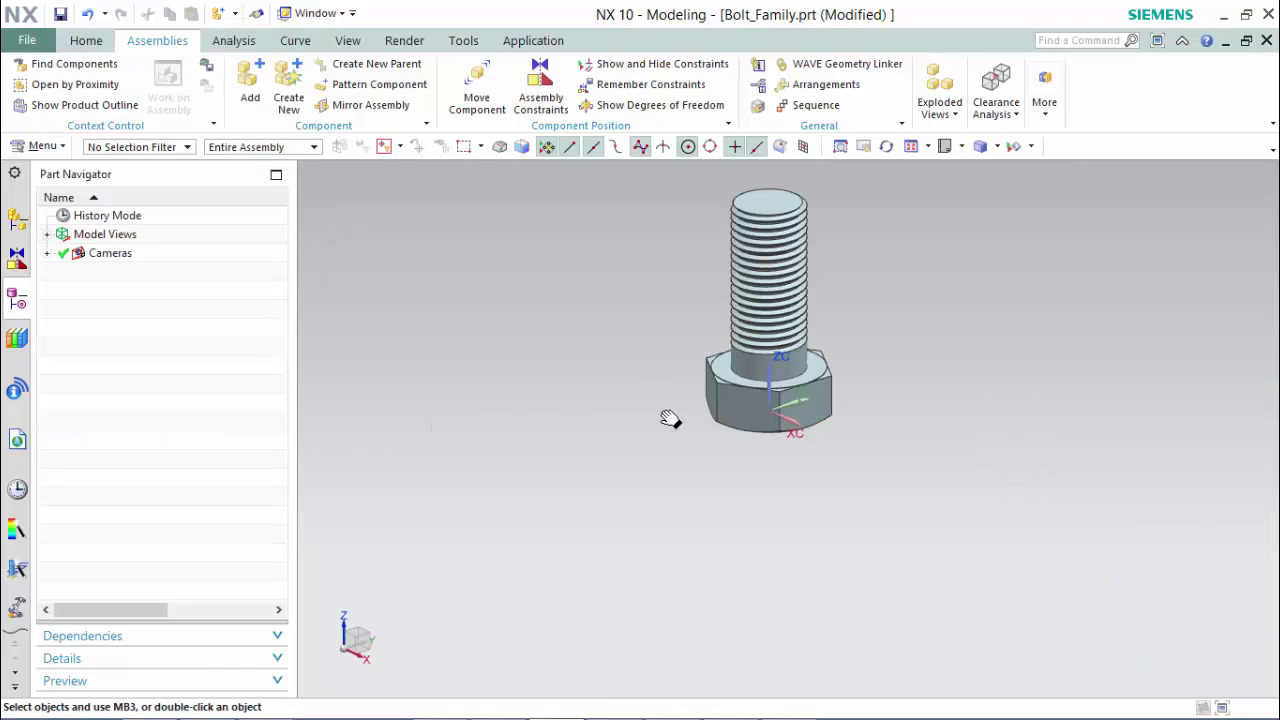
# Move the M36 bolt 345 mm along X in Front view and apply.
pyautogui.click(18, 221)
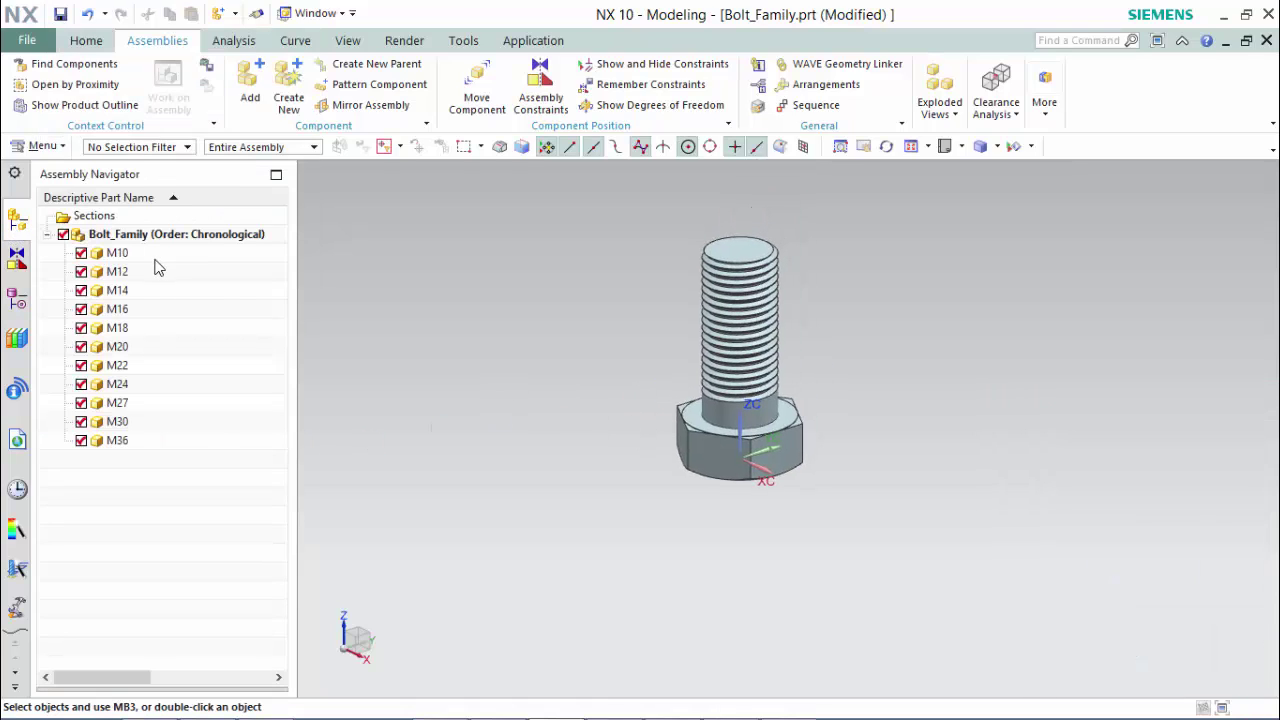
pyautogui.click(117, 440)
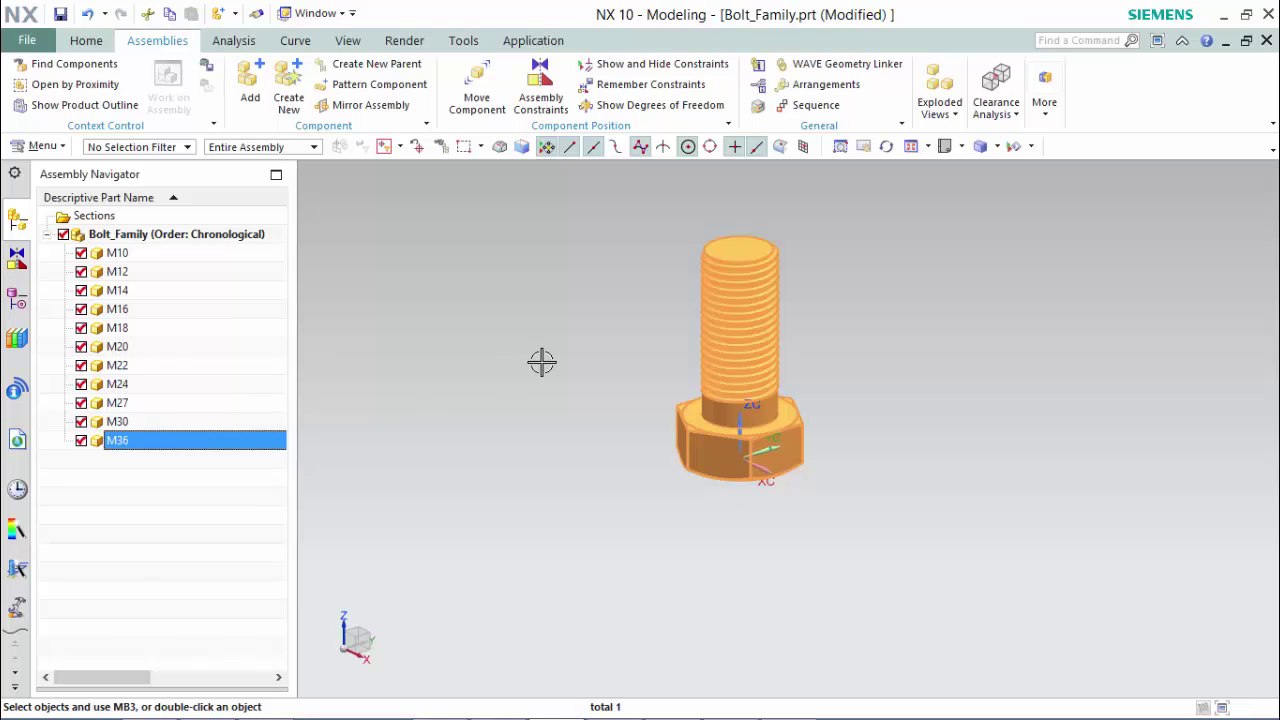
pyautogui.rightClick(189, 442)
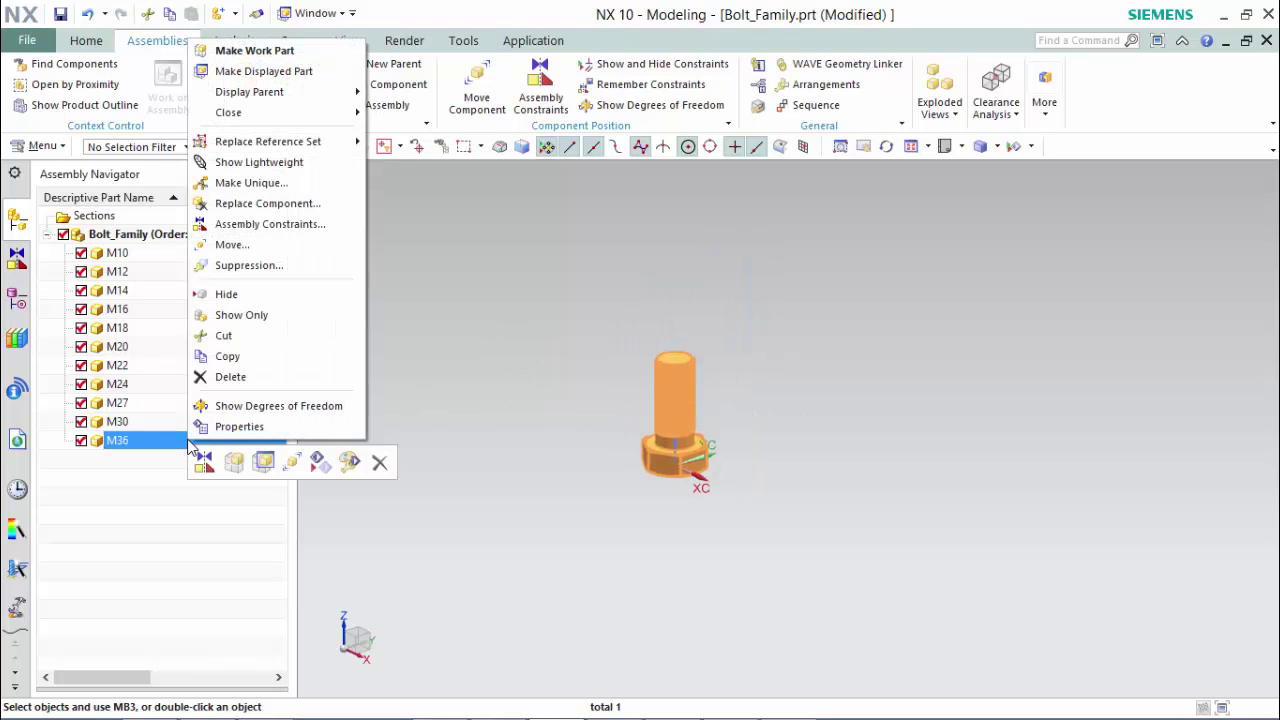
pyautogui.click(232, 244)
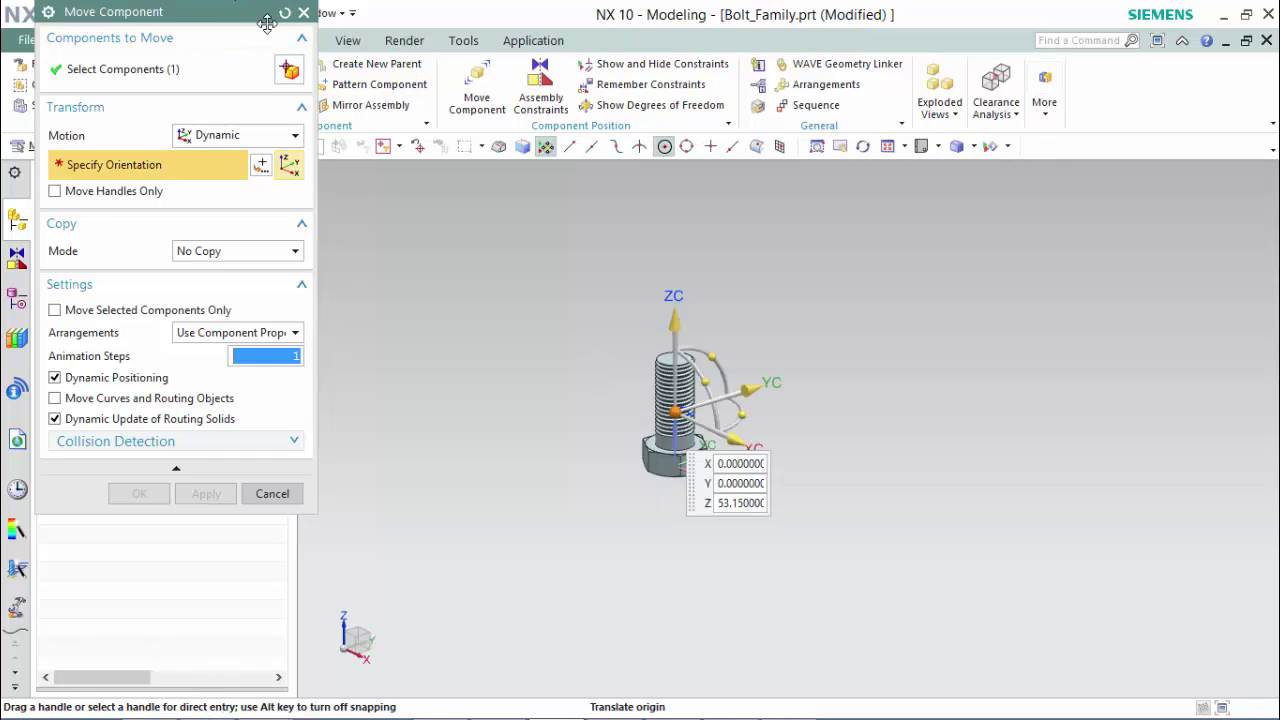
pyautogui.moveTo(267, 22); pyautogui.dragTo(490, 80)
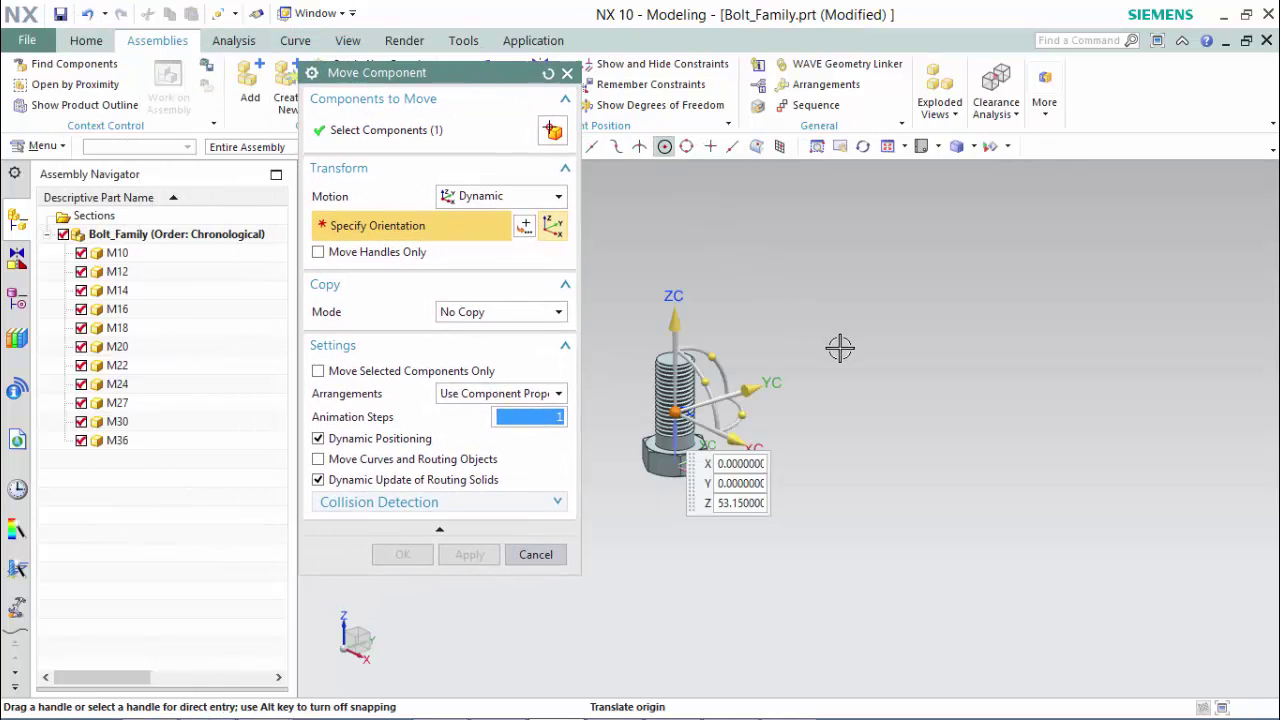
pyautogui.hotkey('ctrl', 'alt', 'f')
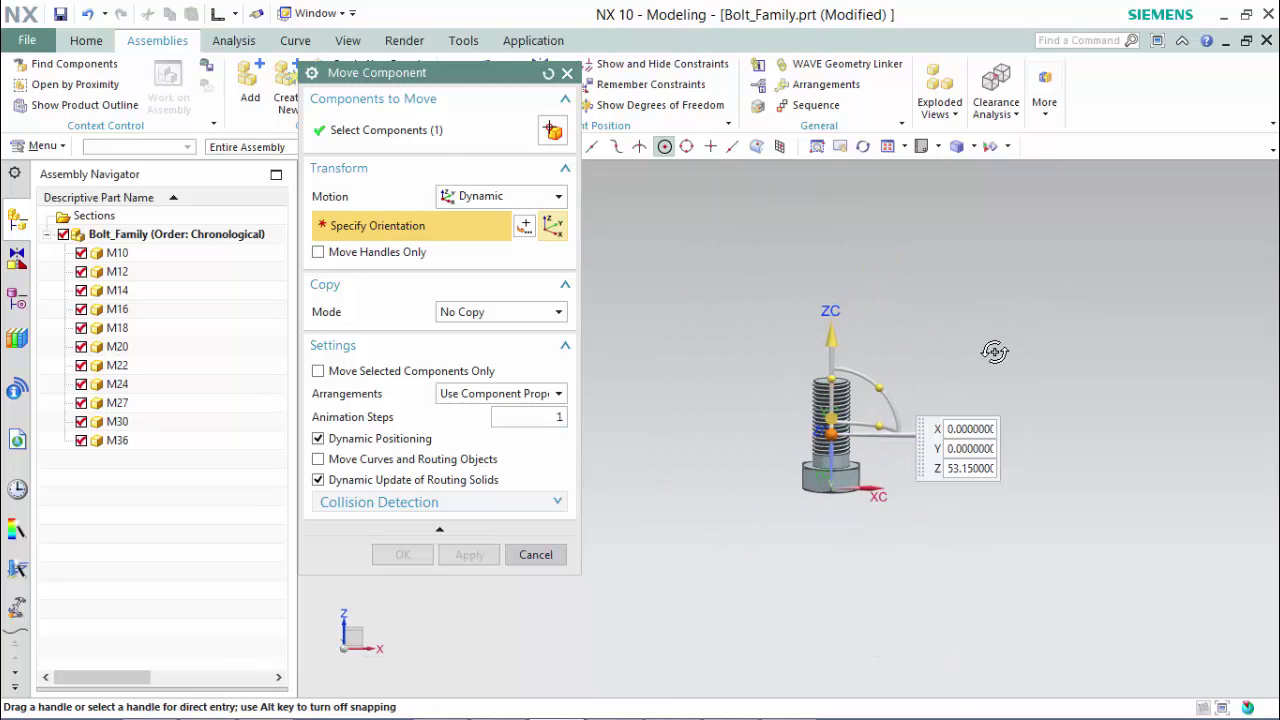
pyautogui.moveTo(990, 432); pyautogui.dragTo(1260, 437)
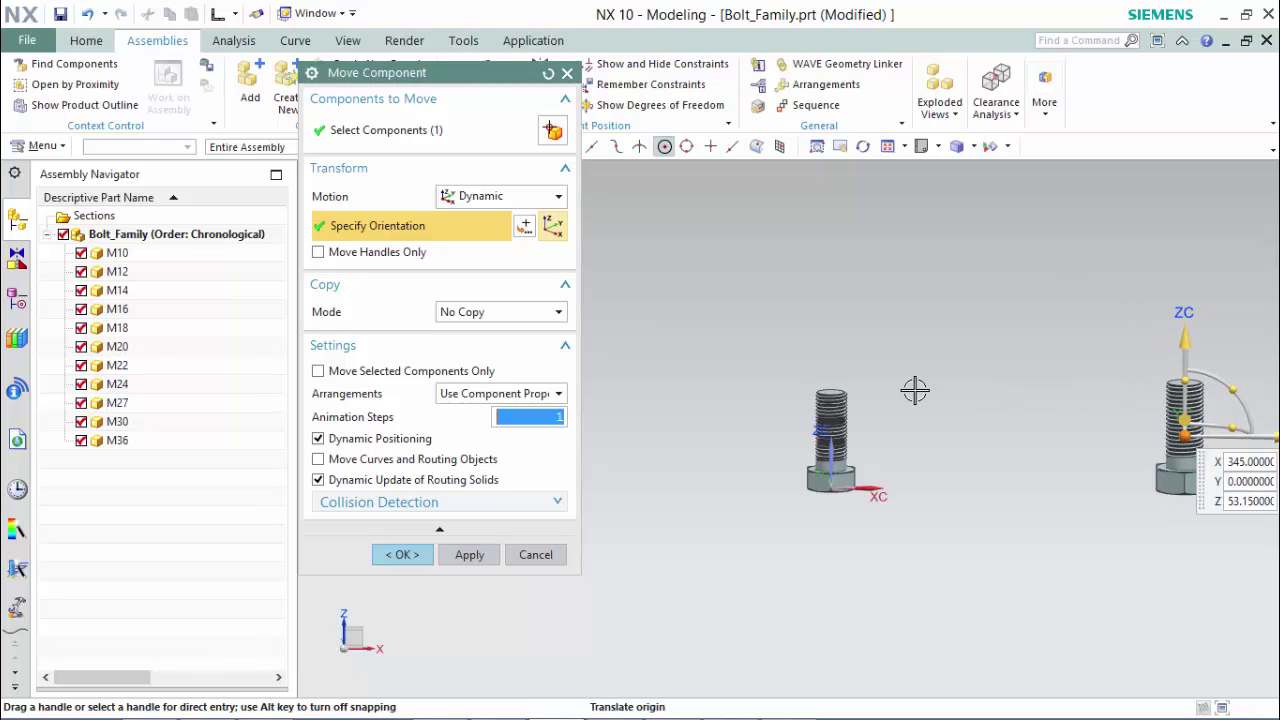
pyautogui.click(470, 555)
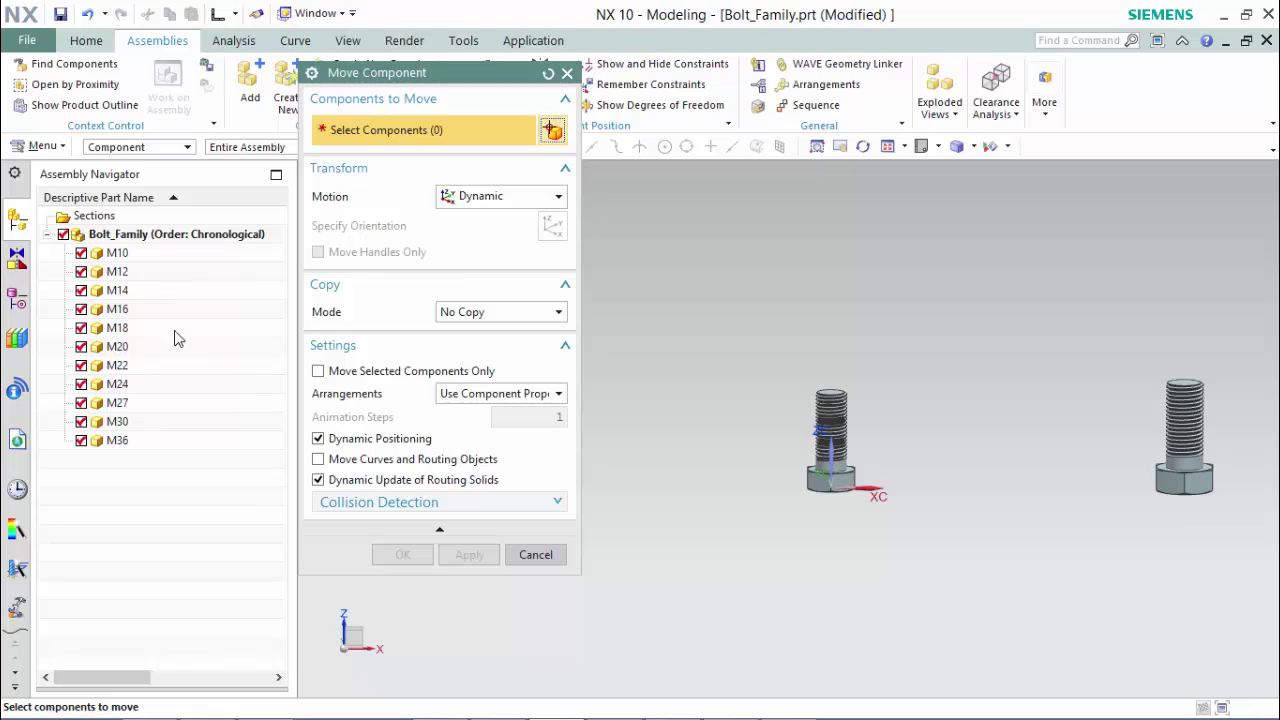
# Slide the M30 bolt about 285 and the M27 bolt 145 along X.
pyautogui.click(160, 421)
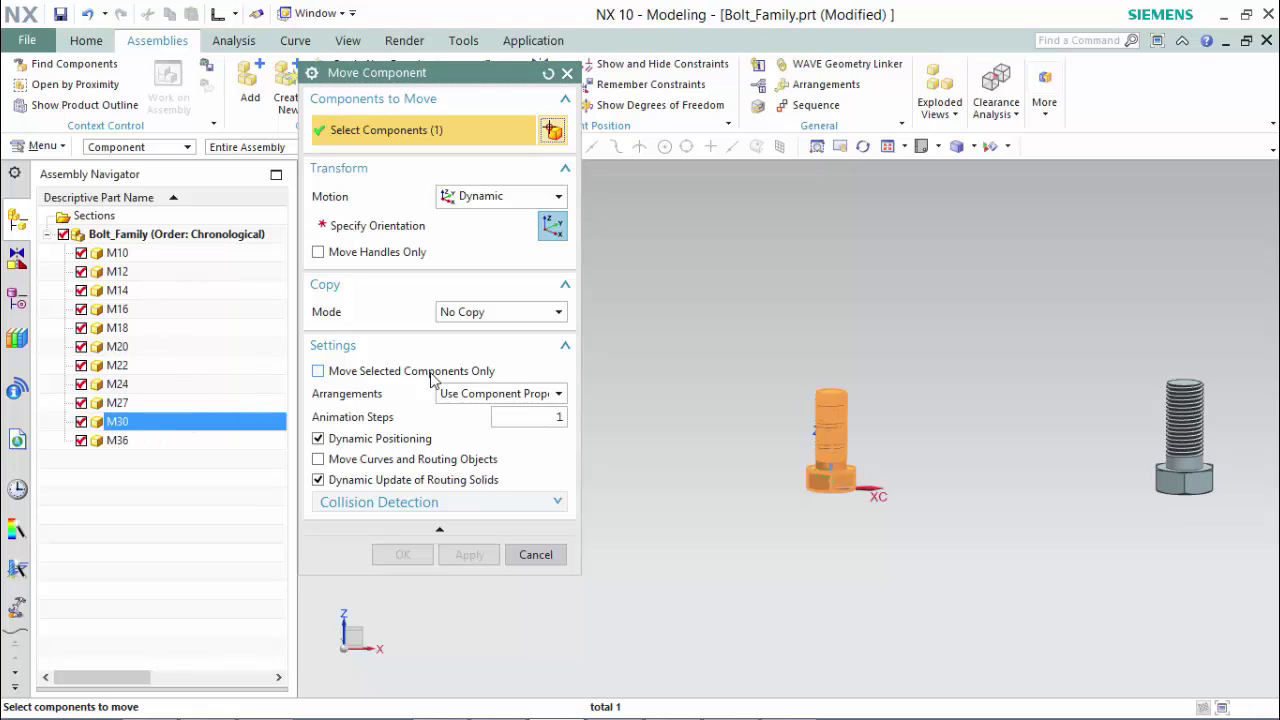
pyautogui.moveTo(945, 443); pyautogui.dragTo(1221, 437)
pyautogui.click(469, 554)
pyautogui.click(130, 402)
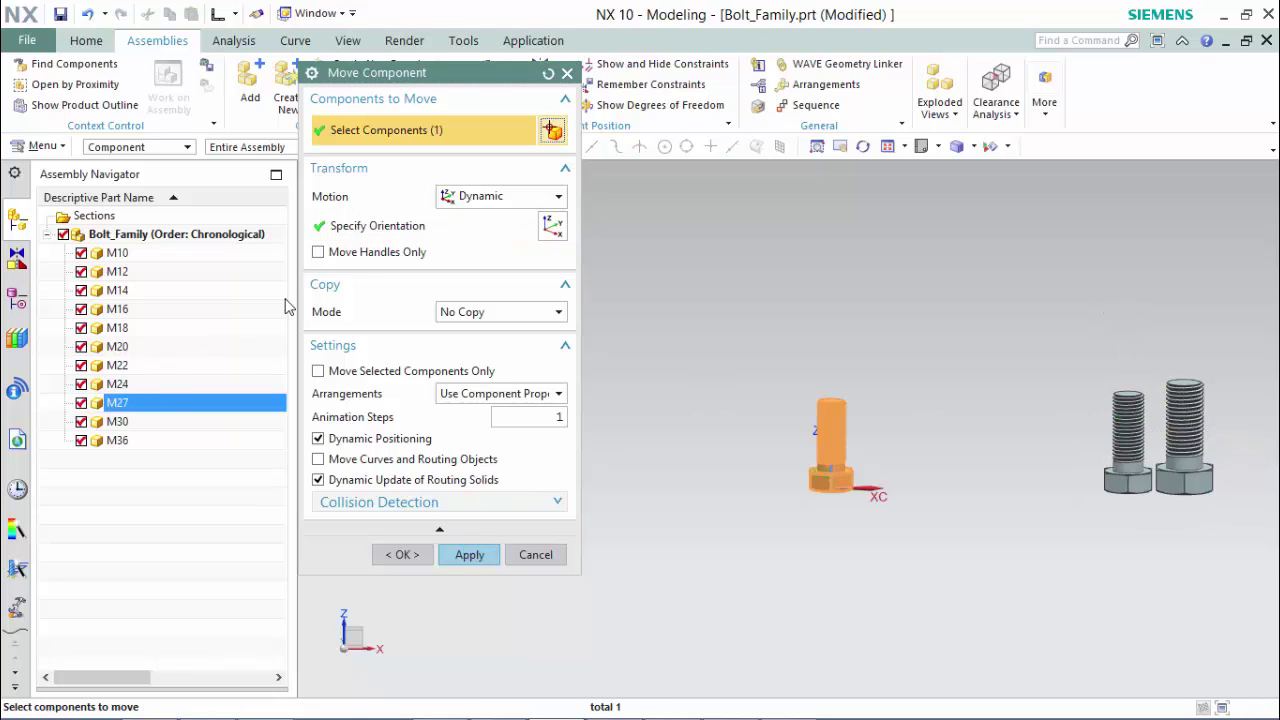
pyautogui.click(408, 234)
pyautogui.moveTo(945, 444); pyautogui.dragTo(1165, 444)
pyautogui.click(469, 554)
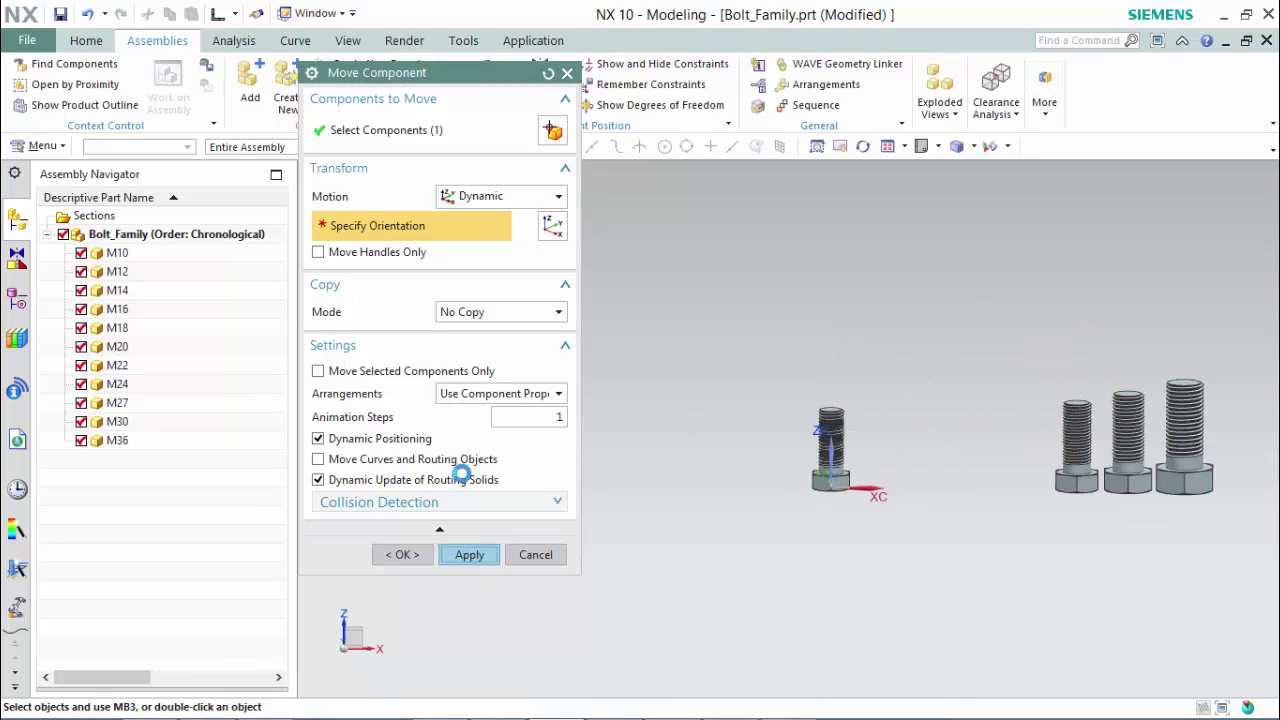
# Slide the M24 bolt 170 and the M22 bolt 140 along X.
pyautogui.click(168, 386)
pyautogui.middleClick(300, 322)
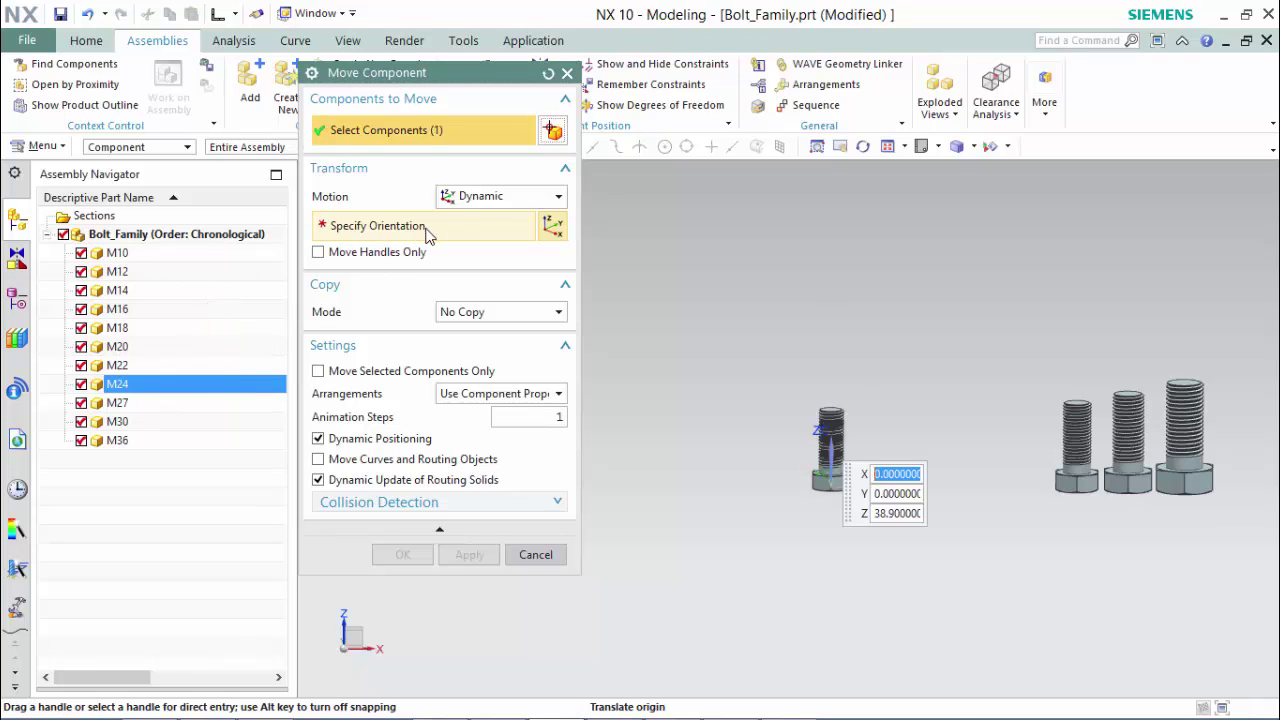
pyautogui.moveTo(868, 488); pyautogui.dragTo(1126, 450)
pyautogui.click(469, 555)
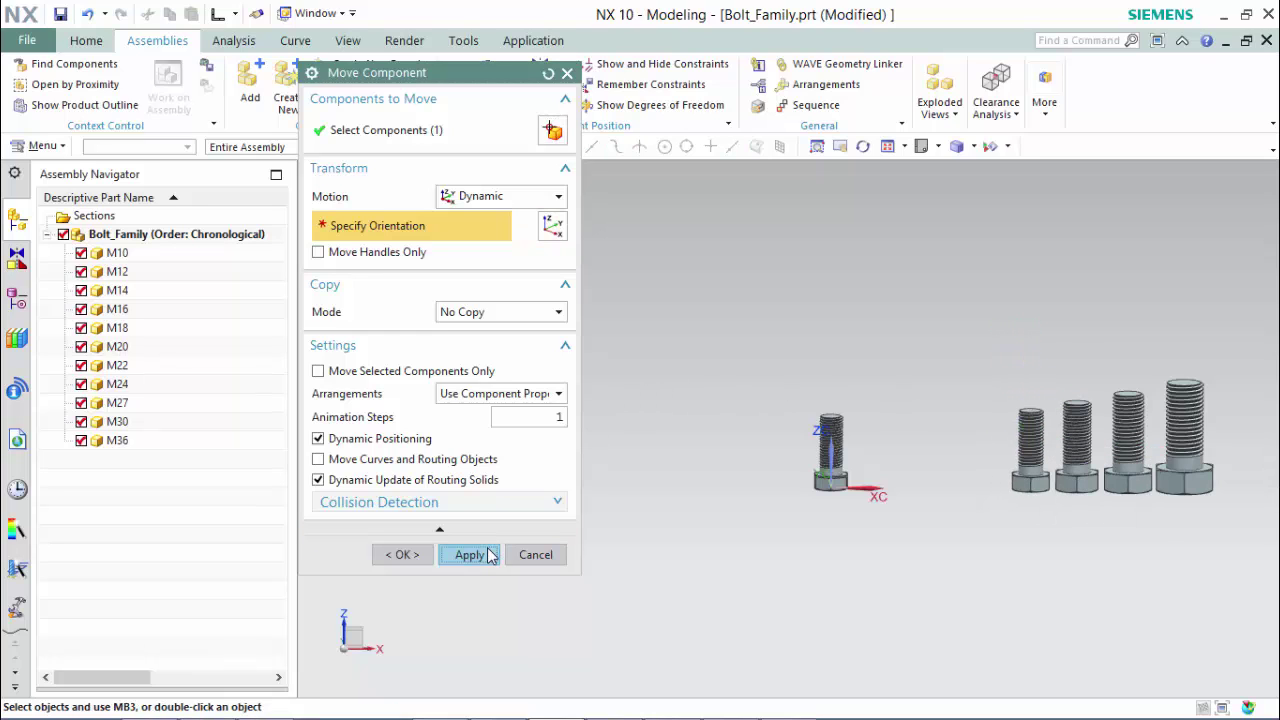
pyautogui.click(228, 365)
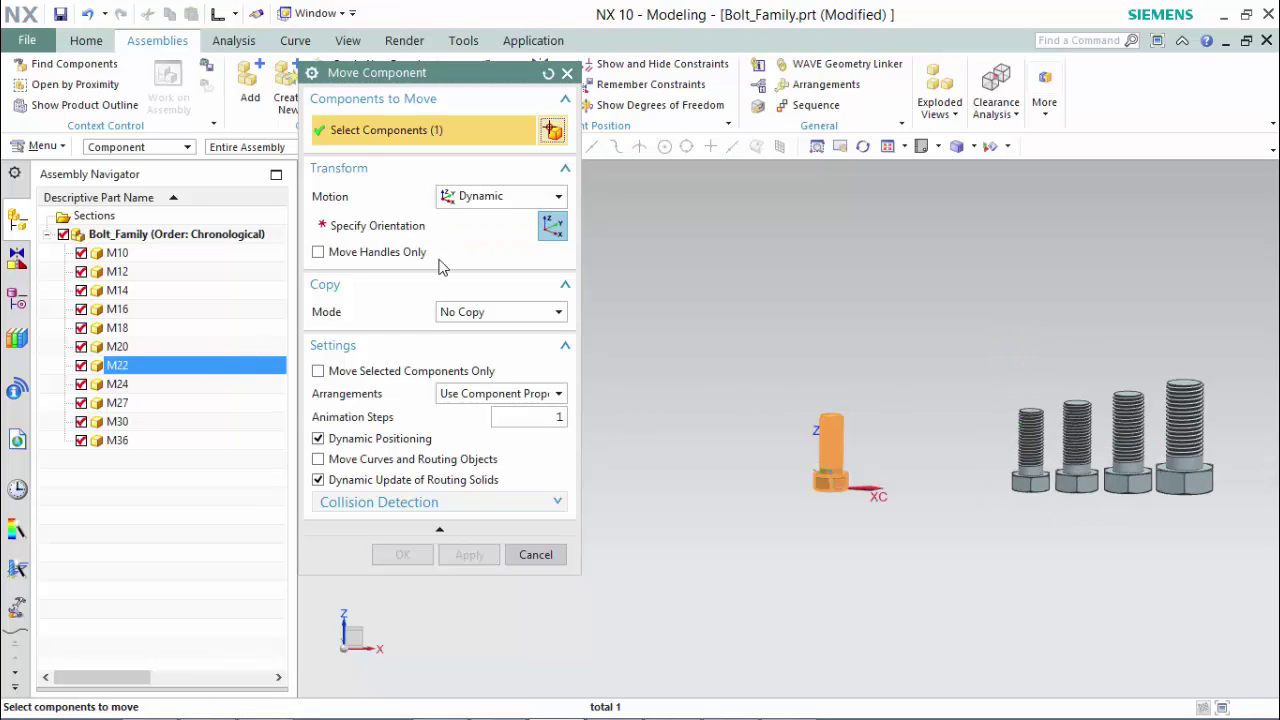
pyautogui.moveTo(926, 452); pyautogui.dragTo(1085, 452)
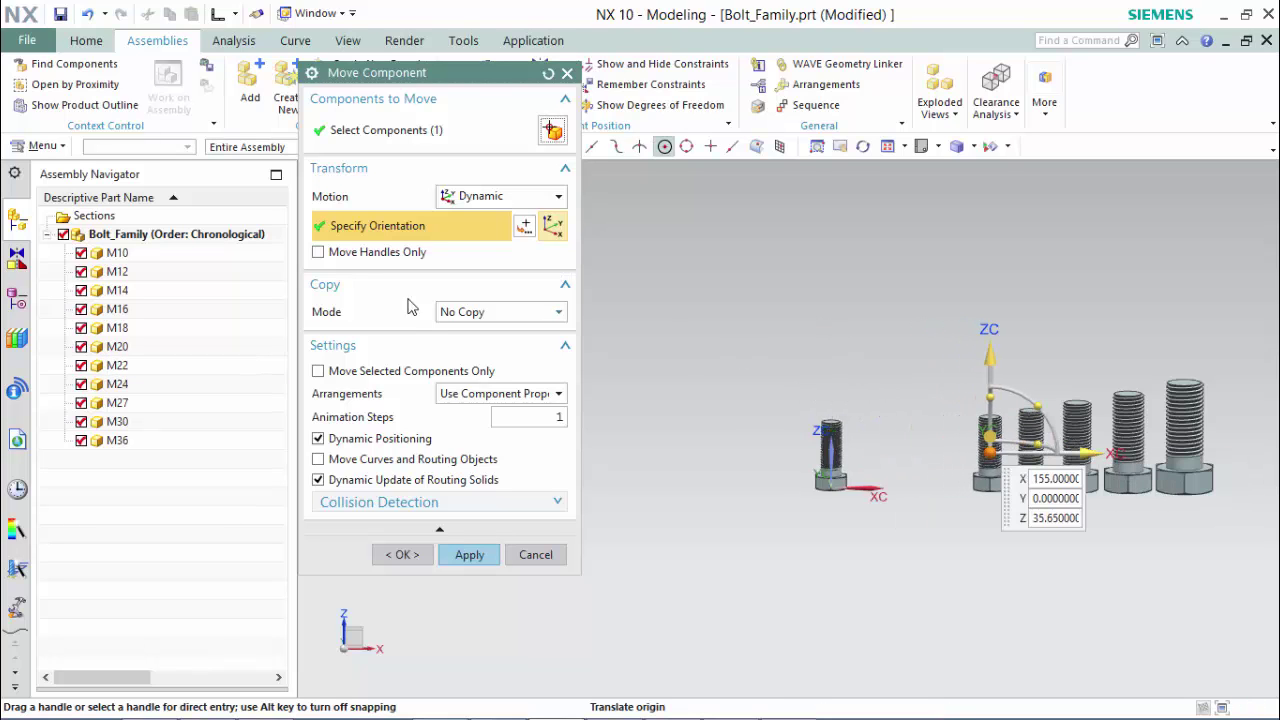
pyautogui.click(469, 554)
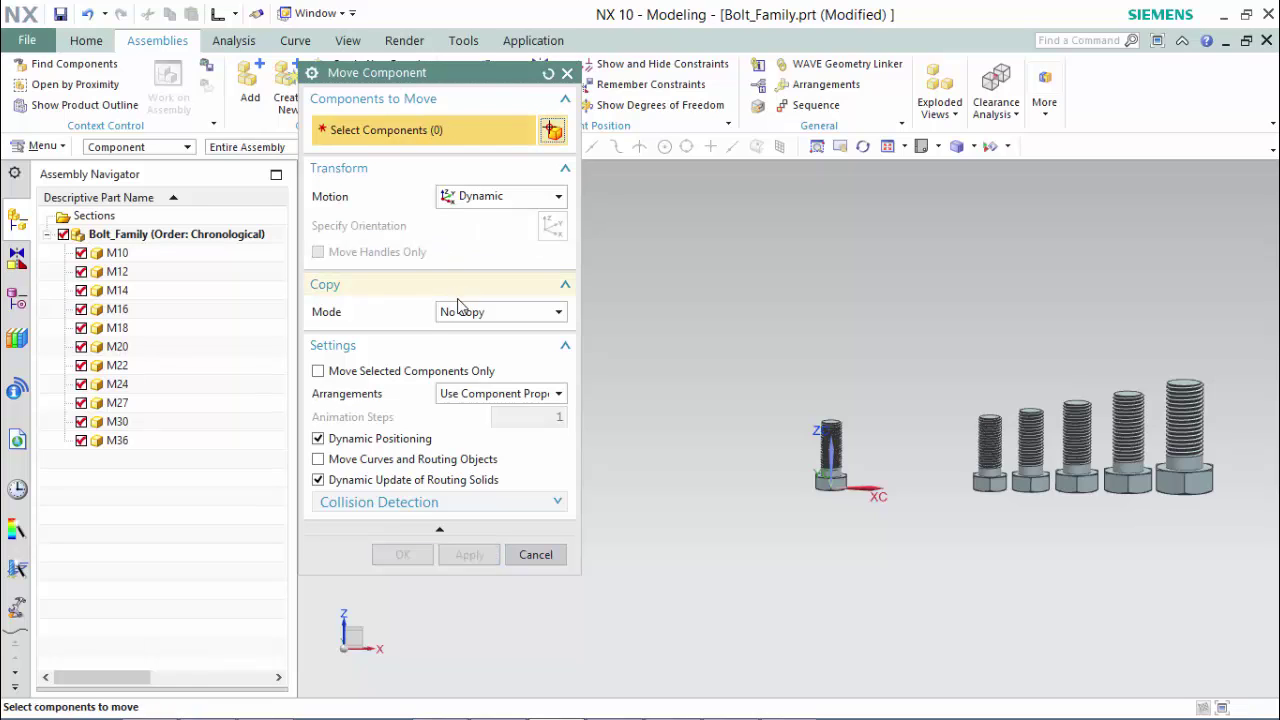
# Move the M20, M18 and M16 bolts 115, 80 and 50 along X.
pyautogui.click(168, 349)
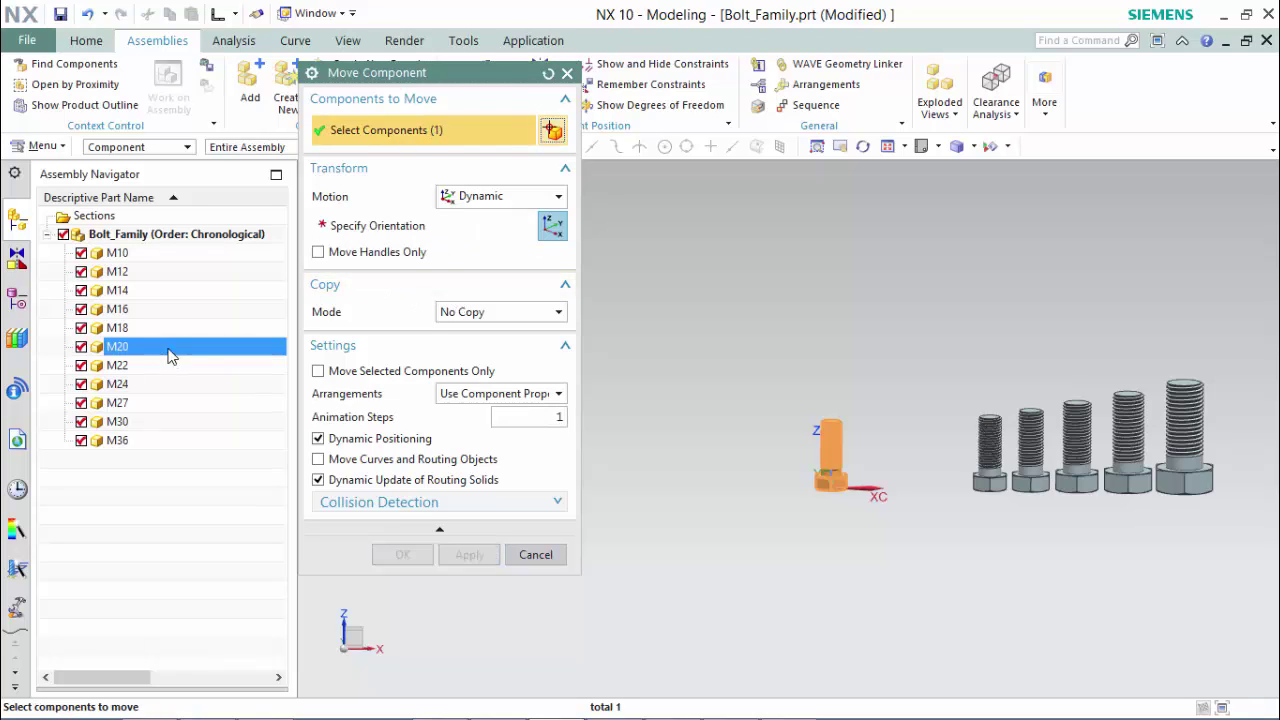
pyautogui.moveTo(938, 452); pyautogui.dragTo(1037, 458)
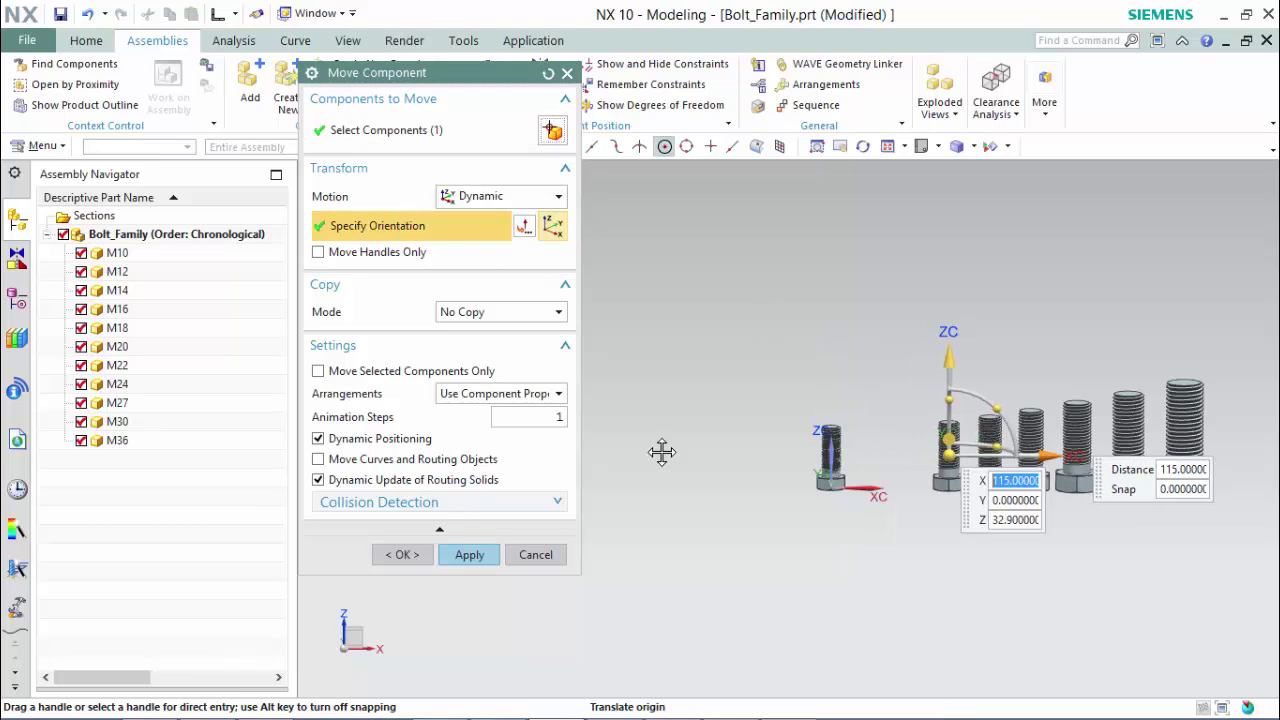
pyautogui.click(495, 554)
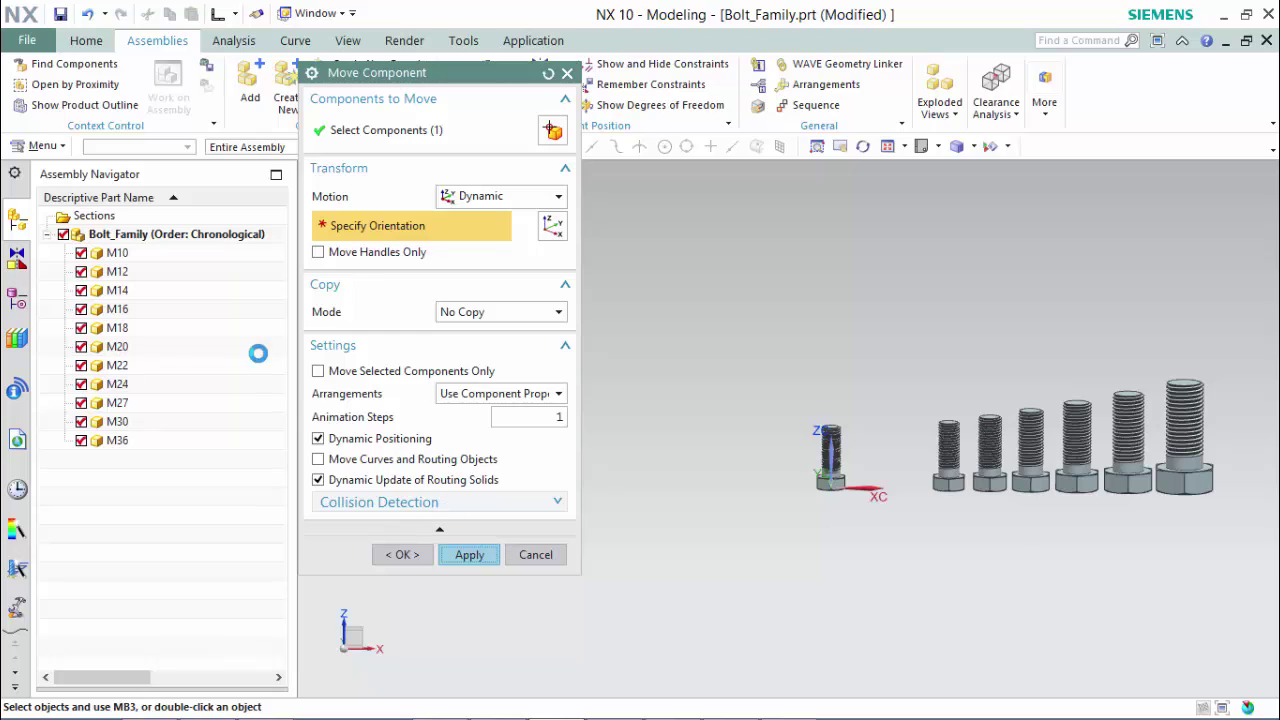
pyautogui.click(189, 329)
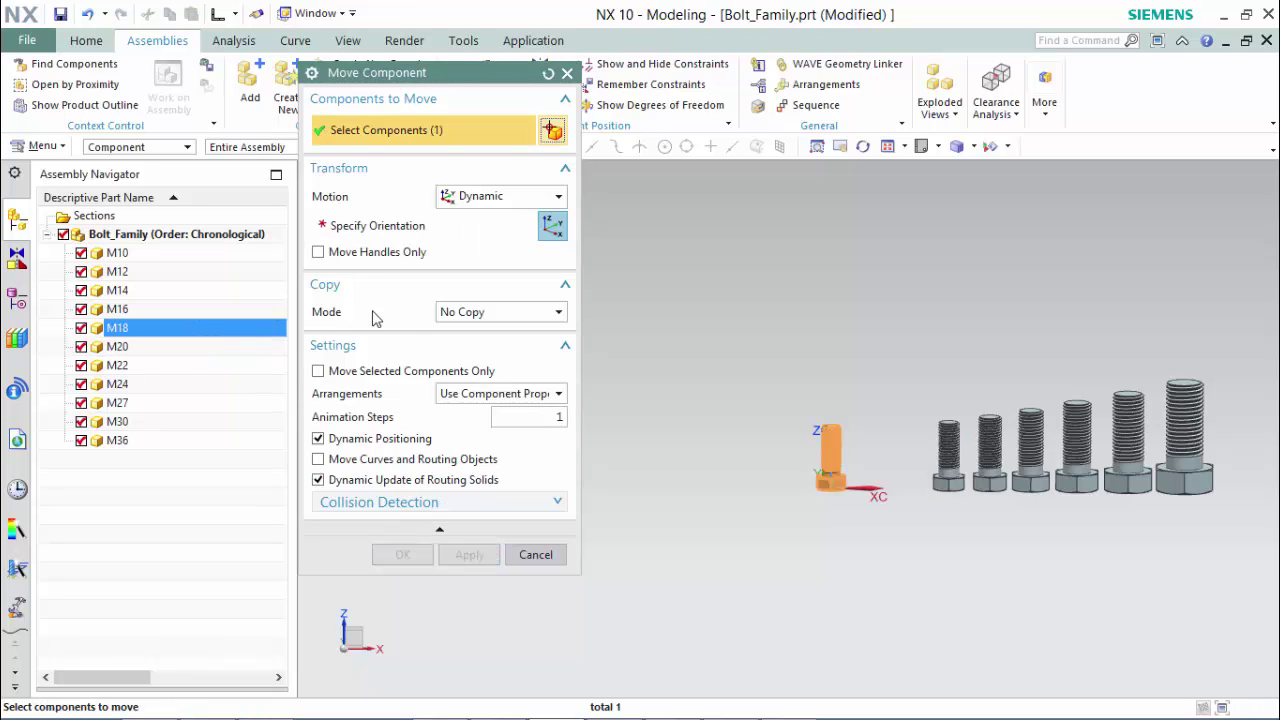
pyautogui.click(405, 232)
pyautogui.moveTo(930, 458); pyautogui.dragTo(992, 458)
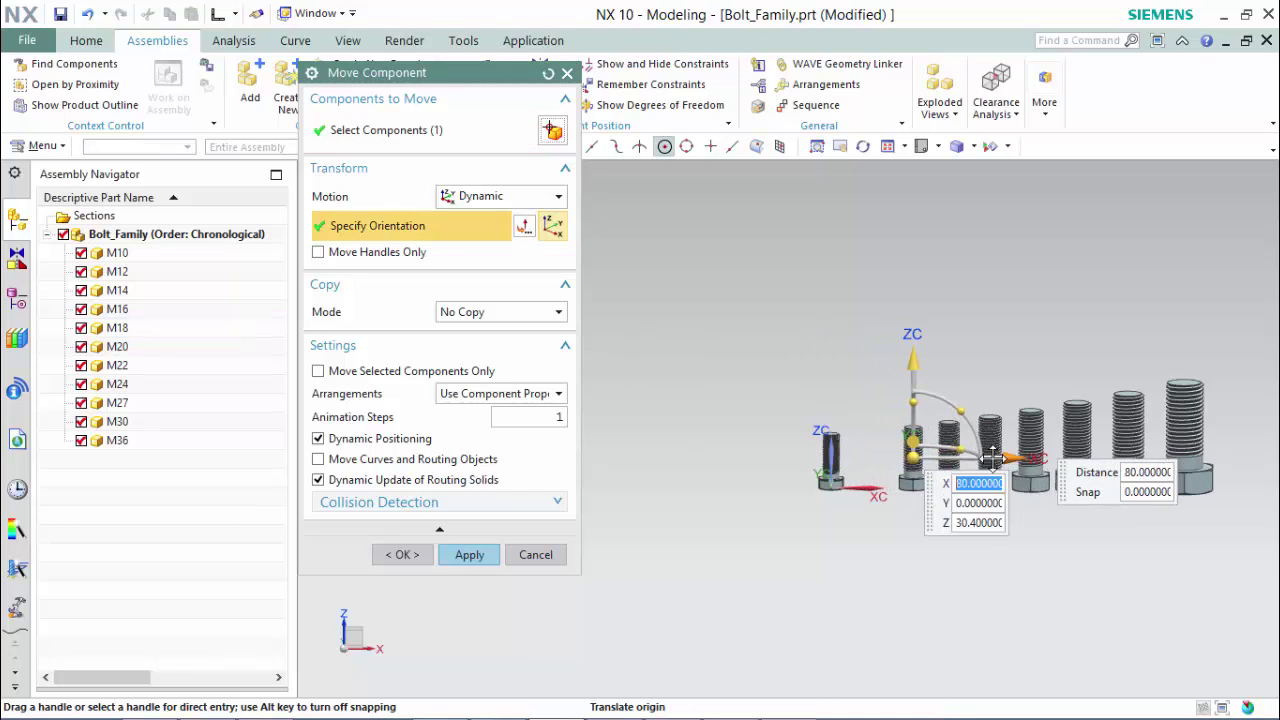
pyautogui.click(467, 553)
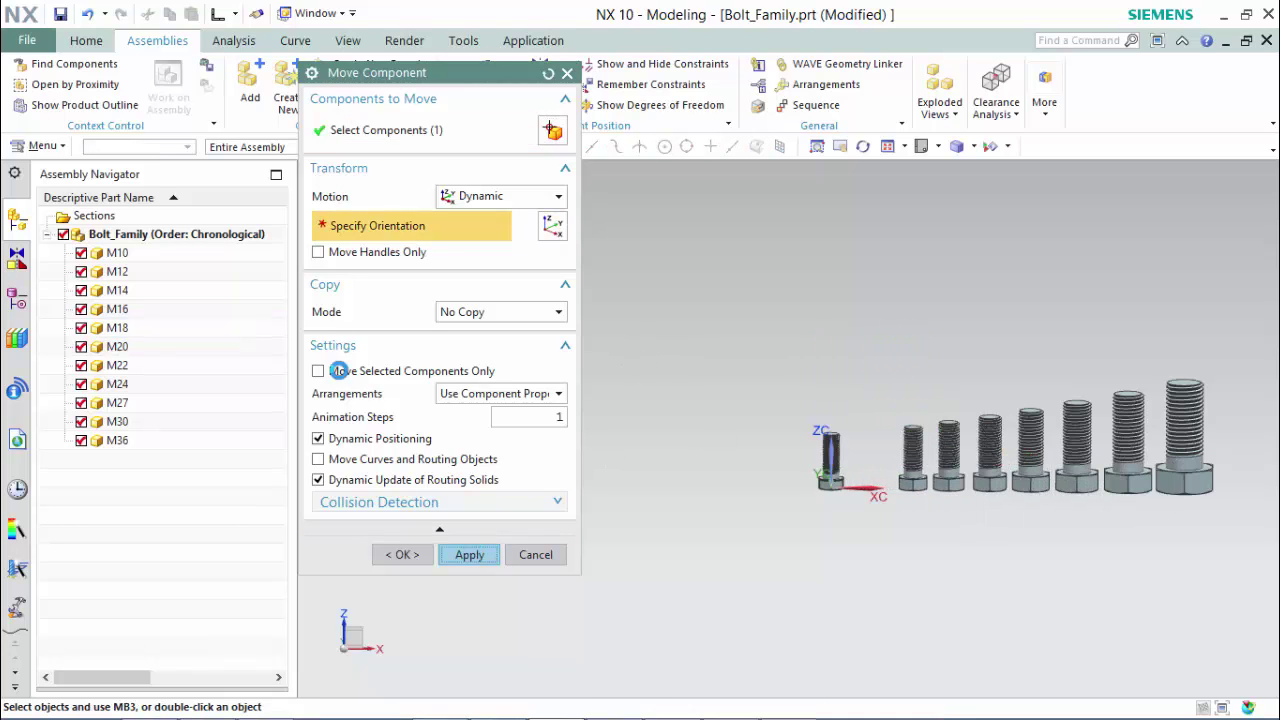
pyautogui.click(206, 306)
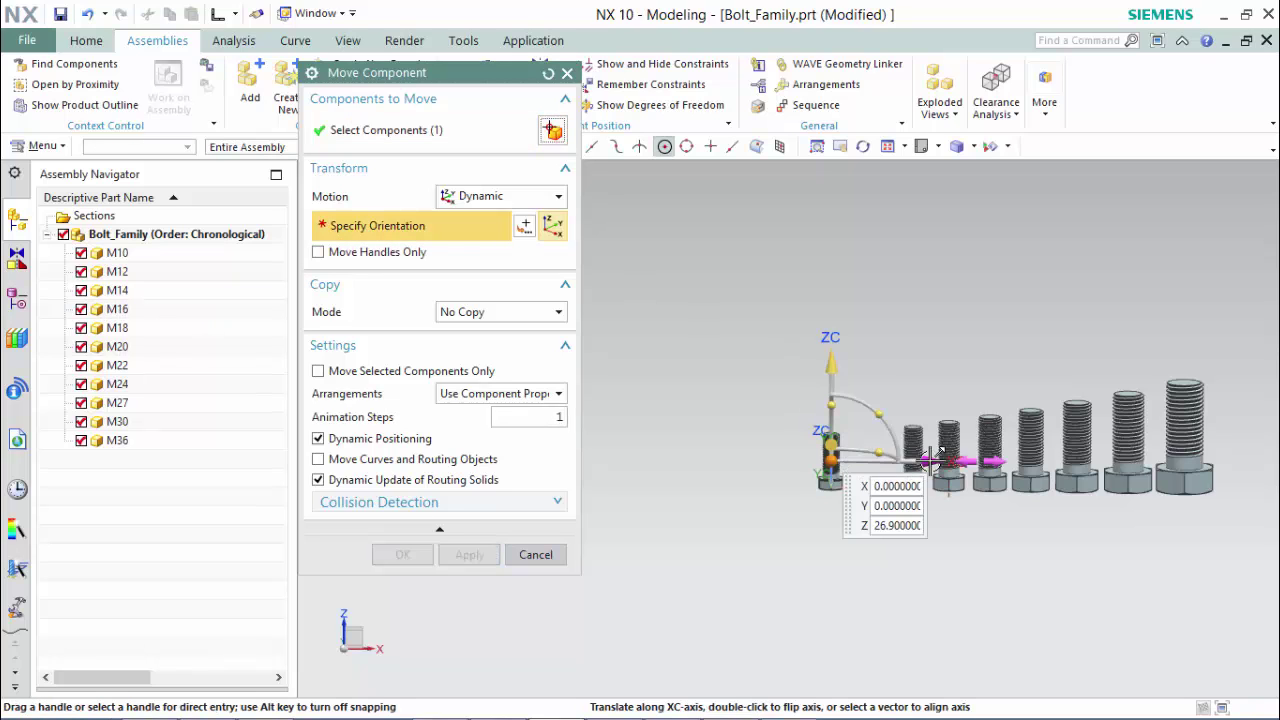
pyautogui.moveTo(935, 462); pyautogui.dragTo(985, 462)
pyautogui.click(469, 554)
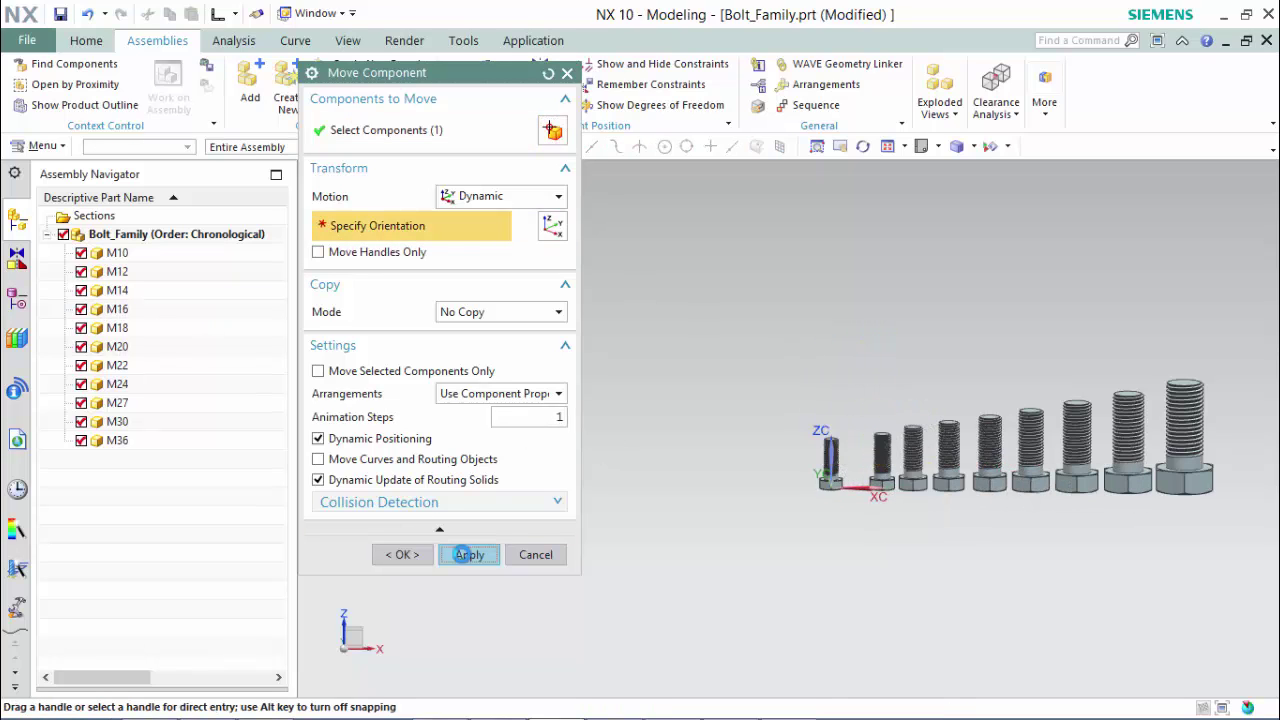
# Move M14 by 20 along X, nudge M12 and M10 left, and finish moving.
pyautogui.click(190, 290)
pyautogui.click(447, 228)
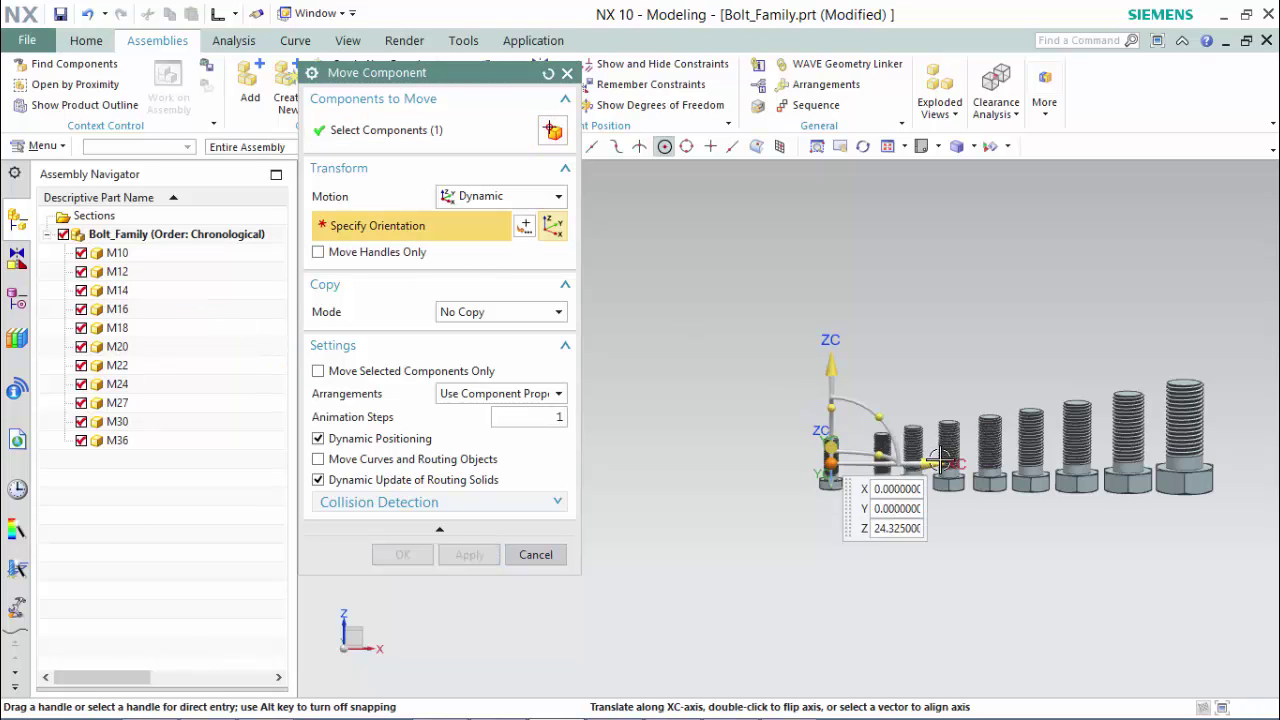
pyautogui.click(945, 460)
pyautogui.press('Return')
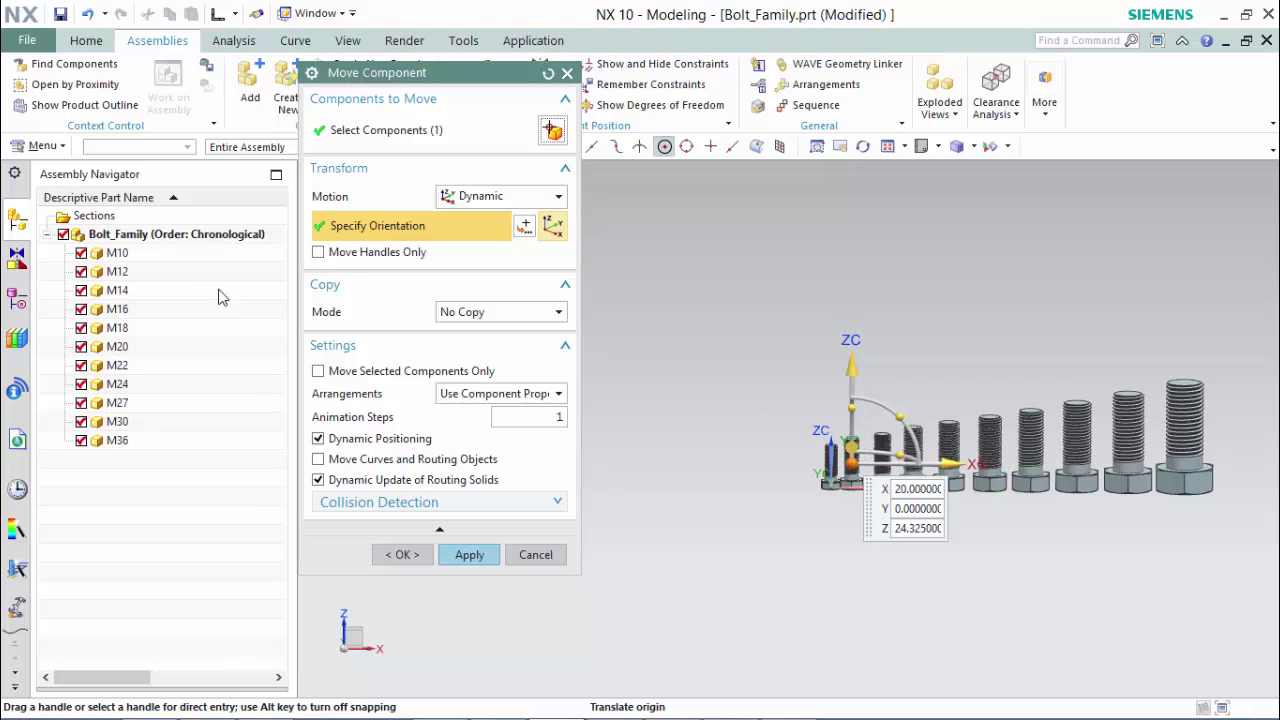
pyautogui.click(466, 553)
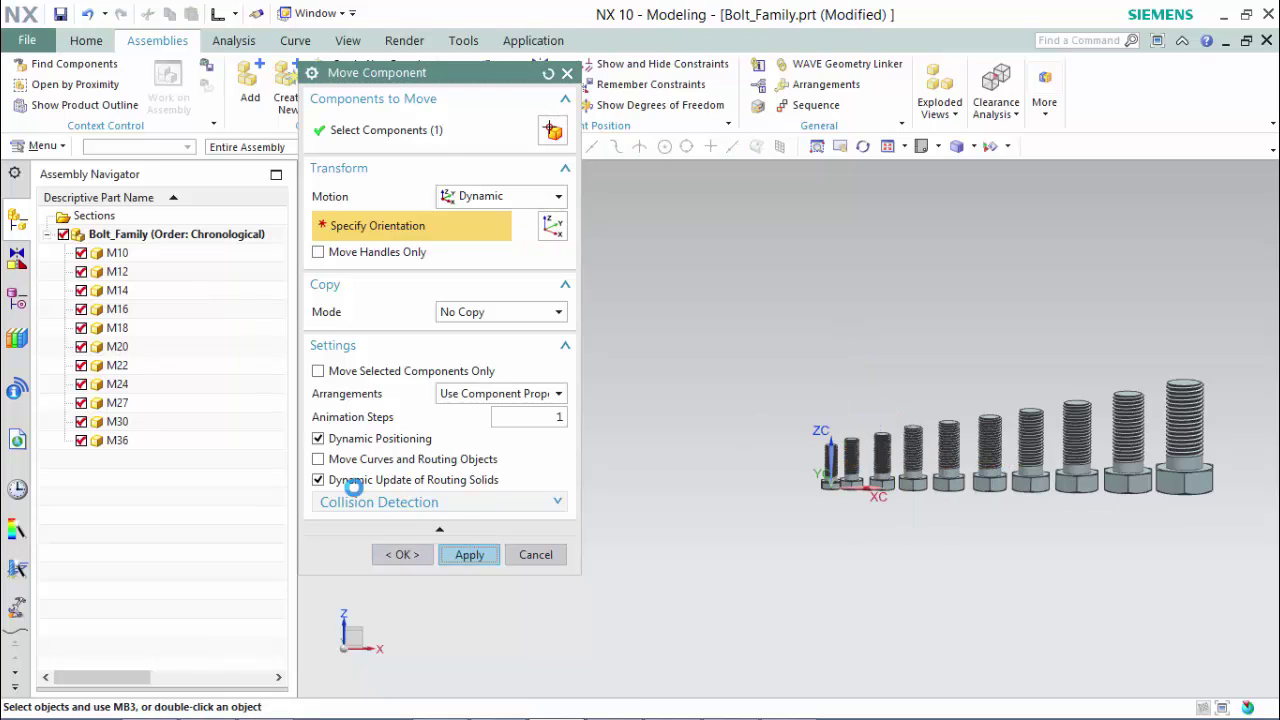
pyautogui.click(158, 272)
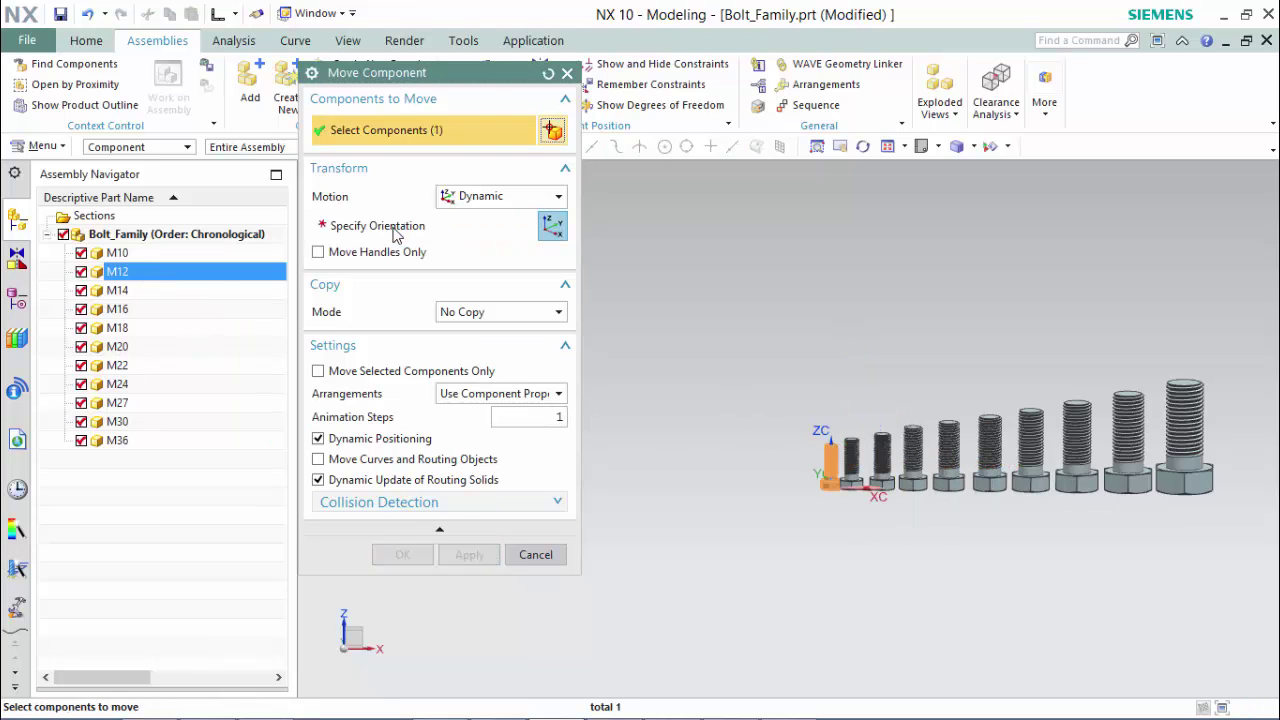
pyautogui.click(447, 226)
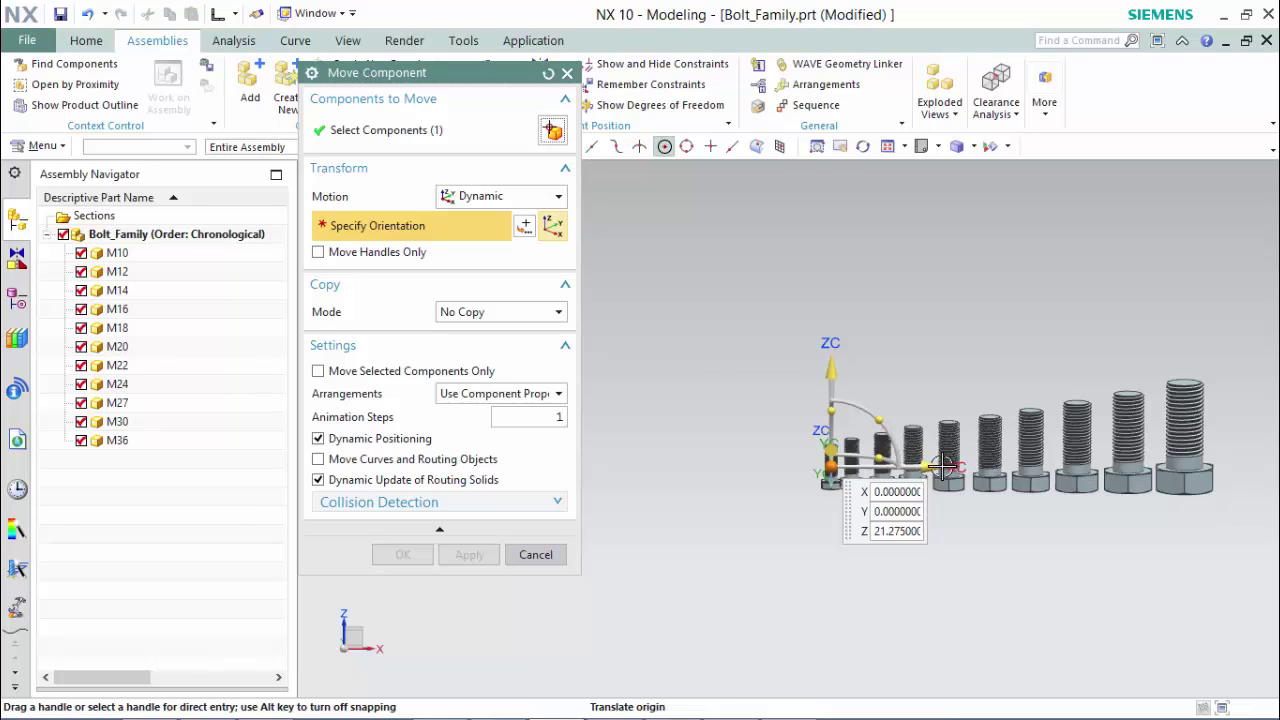
pyautogui.moveTo(958, 467); pyautogui.dragTo(909, 465)
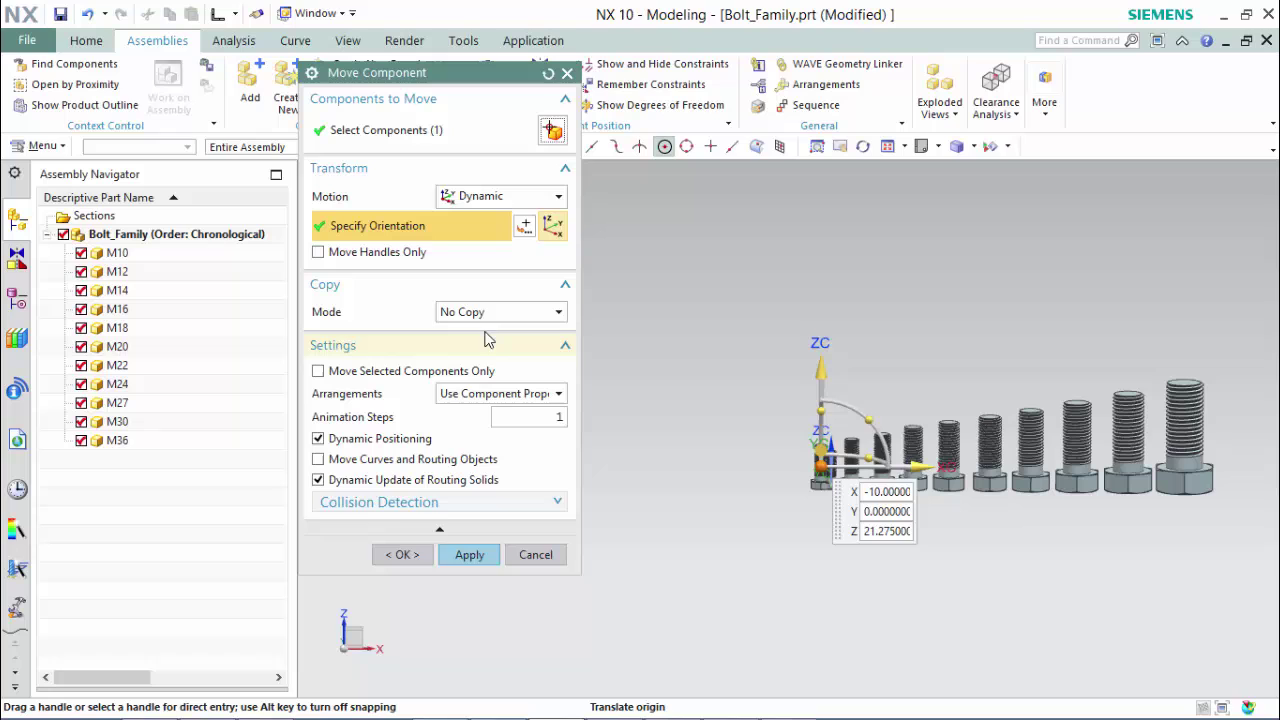
pyautogui.click(469, 555)
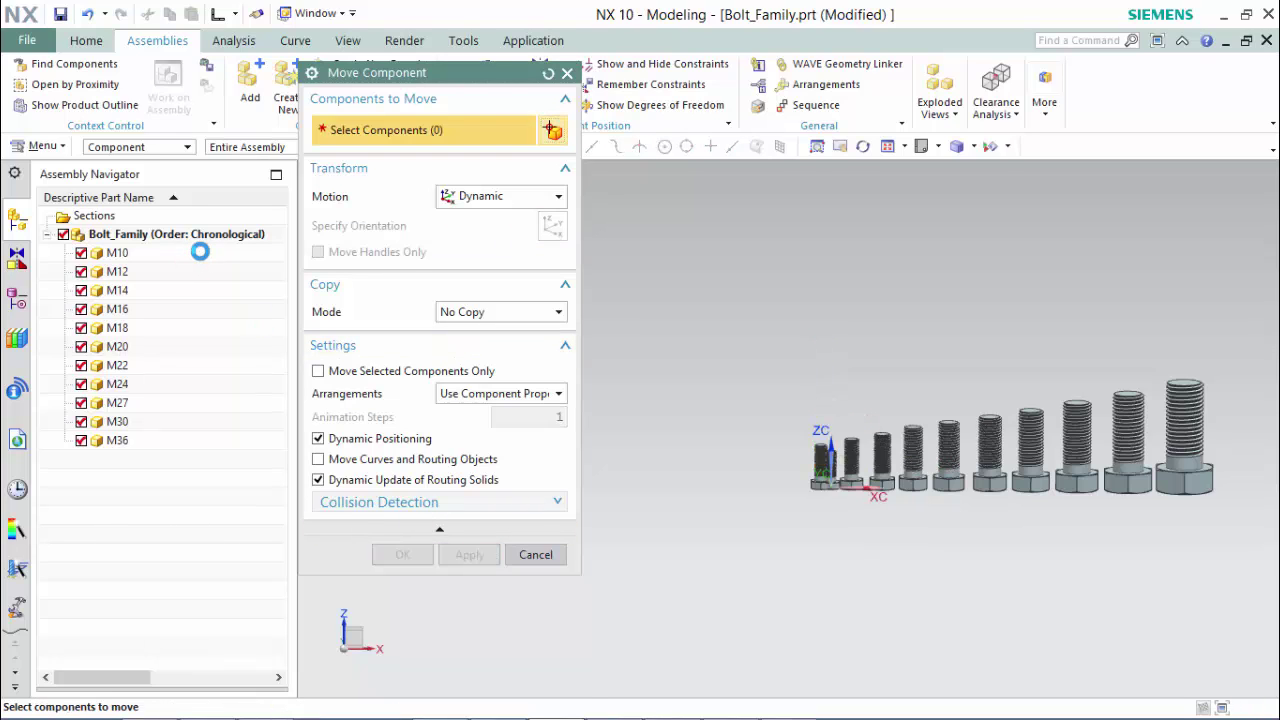
pyautogui.click(201, 253)
pyautogui.click(385, 226)
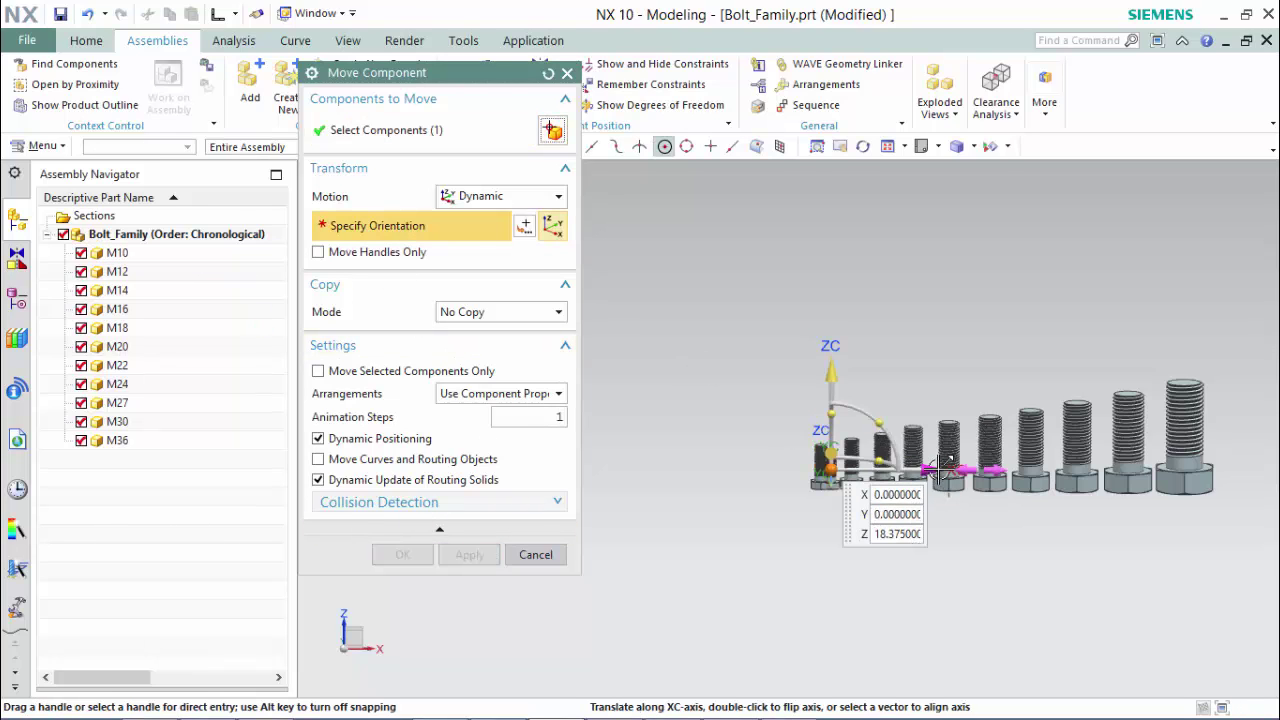
pyautogui.moveTo(880, 468); pyautogui.dragTo(820, 468)
pyautogui.click(399, 555)
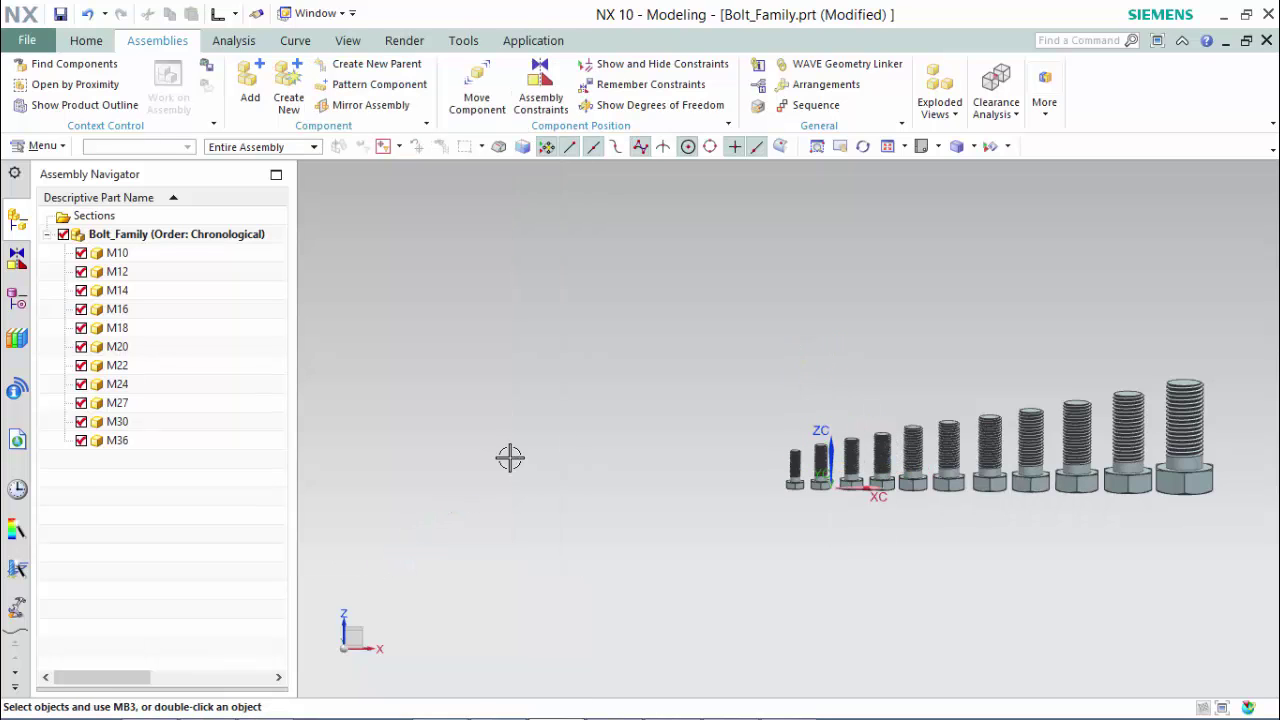
# Switch the display to Studio rendering and orbit the bolt row into perspective.
pyautogui.keyDown('shift'); pyautogui.moveTo(946, 363); pyautogui.dragTo(794, 329, button='middle'); pyautogui.keyUp('shift')
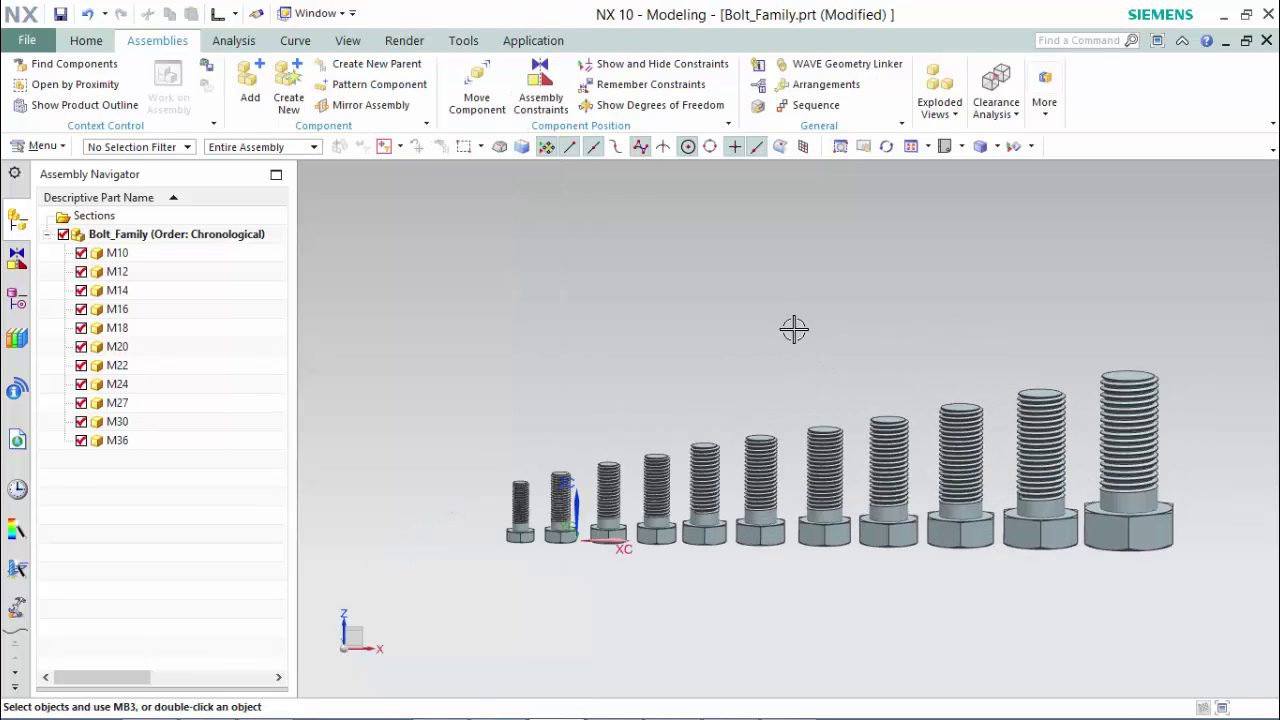
pyautogui.rightClick(794, 331)
pyautogui.moveTo(868, 513); pyautogui.dragTo(868, 502, button='middle')
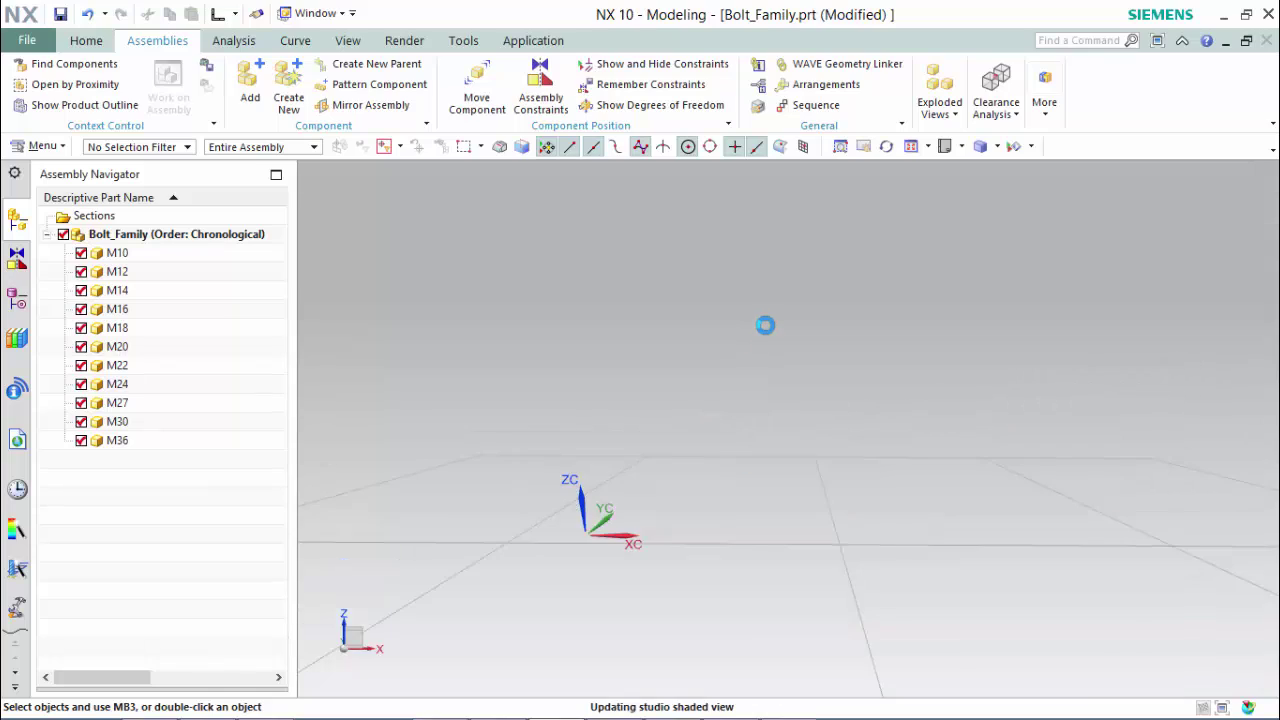
pyautogui.moveTo(774, 318); pyautogui.dragTo(1111, 252, button='middle')
pyautogui.scroll(4, 809, 320)
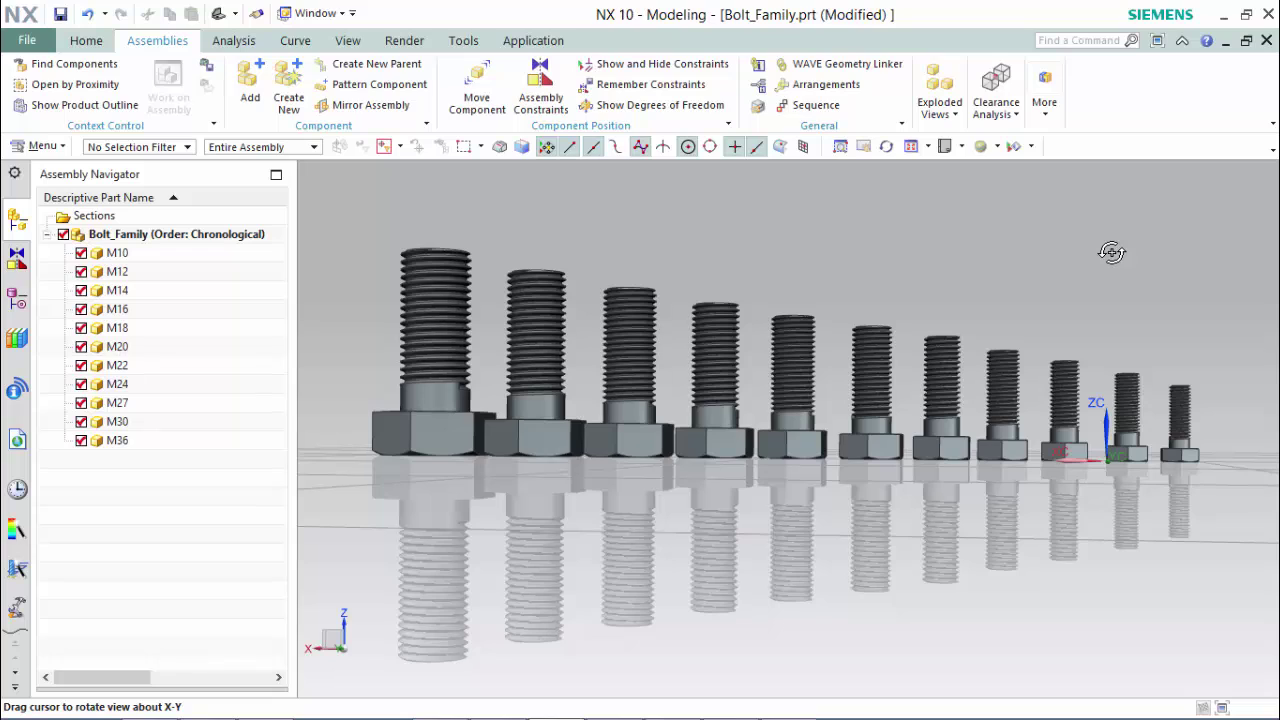